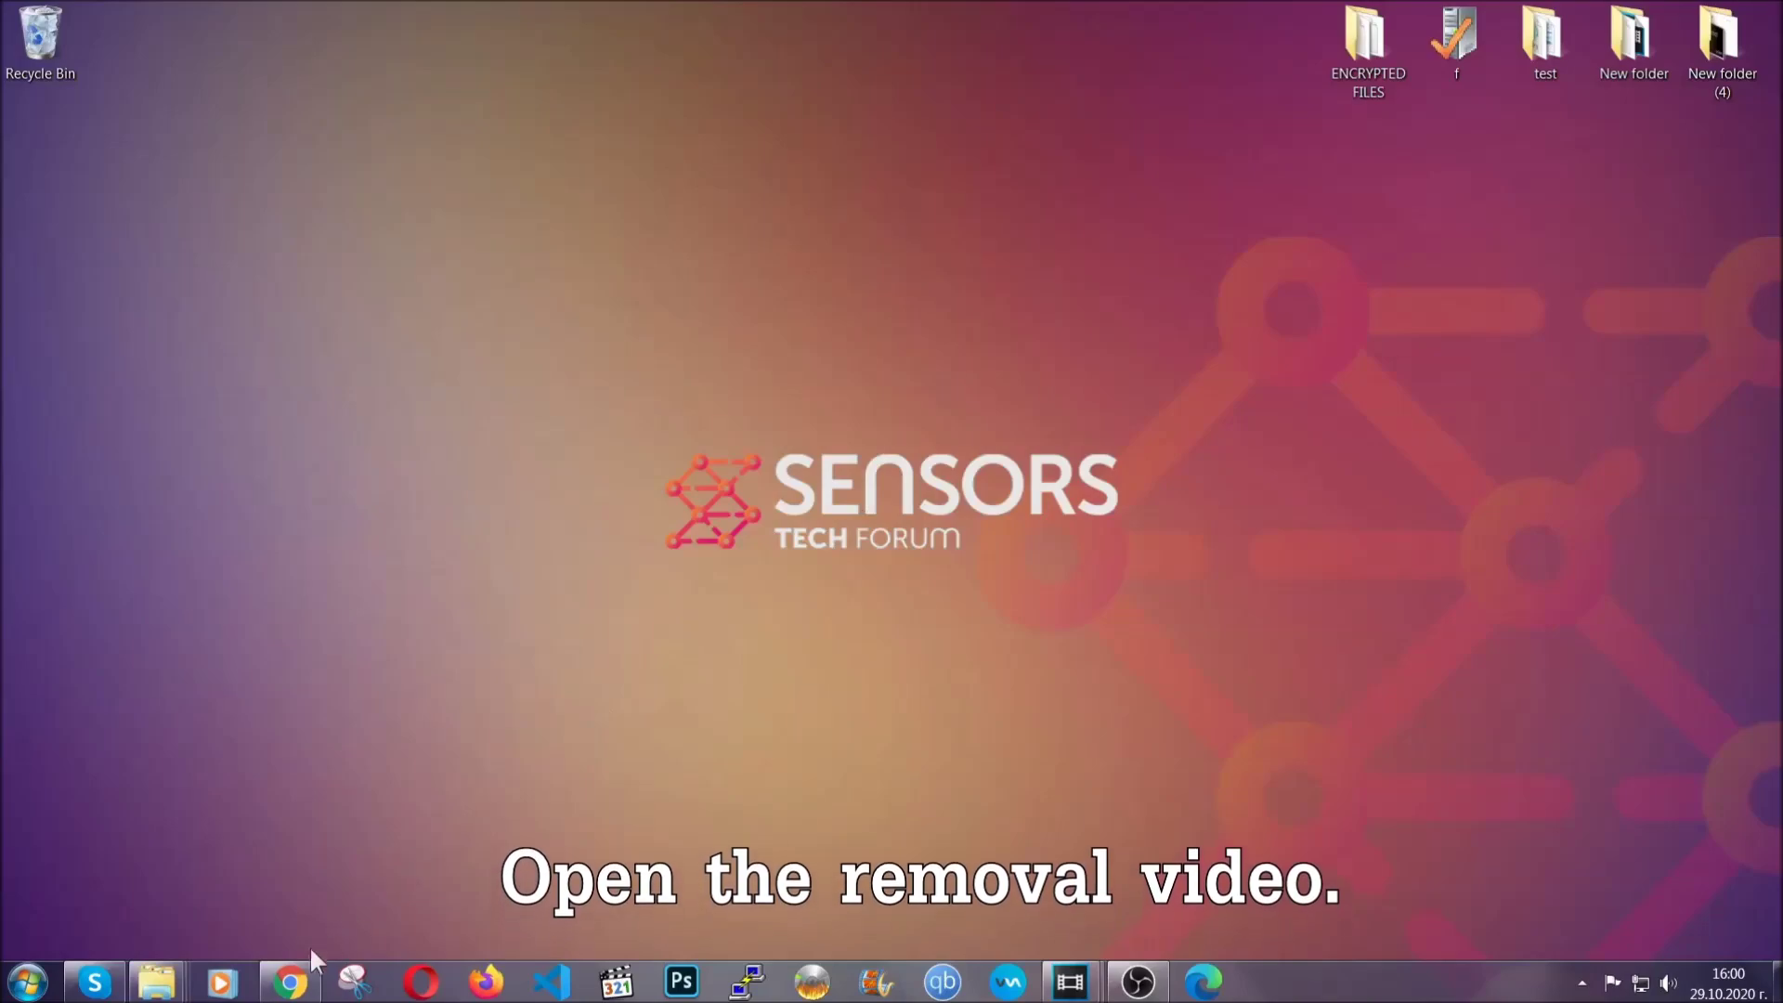
Back in Chrome, follow the video description's Full Removal Guide link to the SpyHunter installer.
left_click(290, 977)
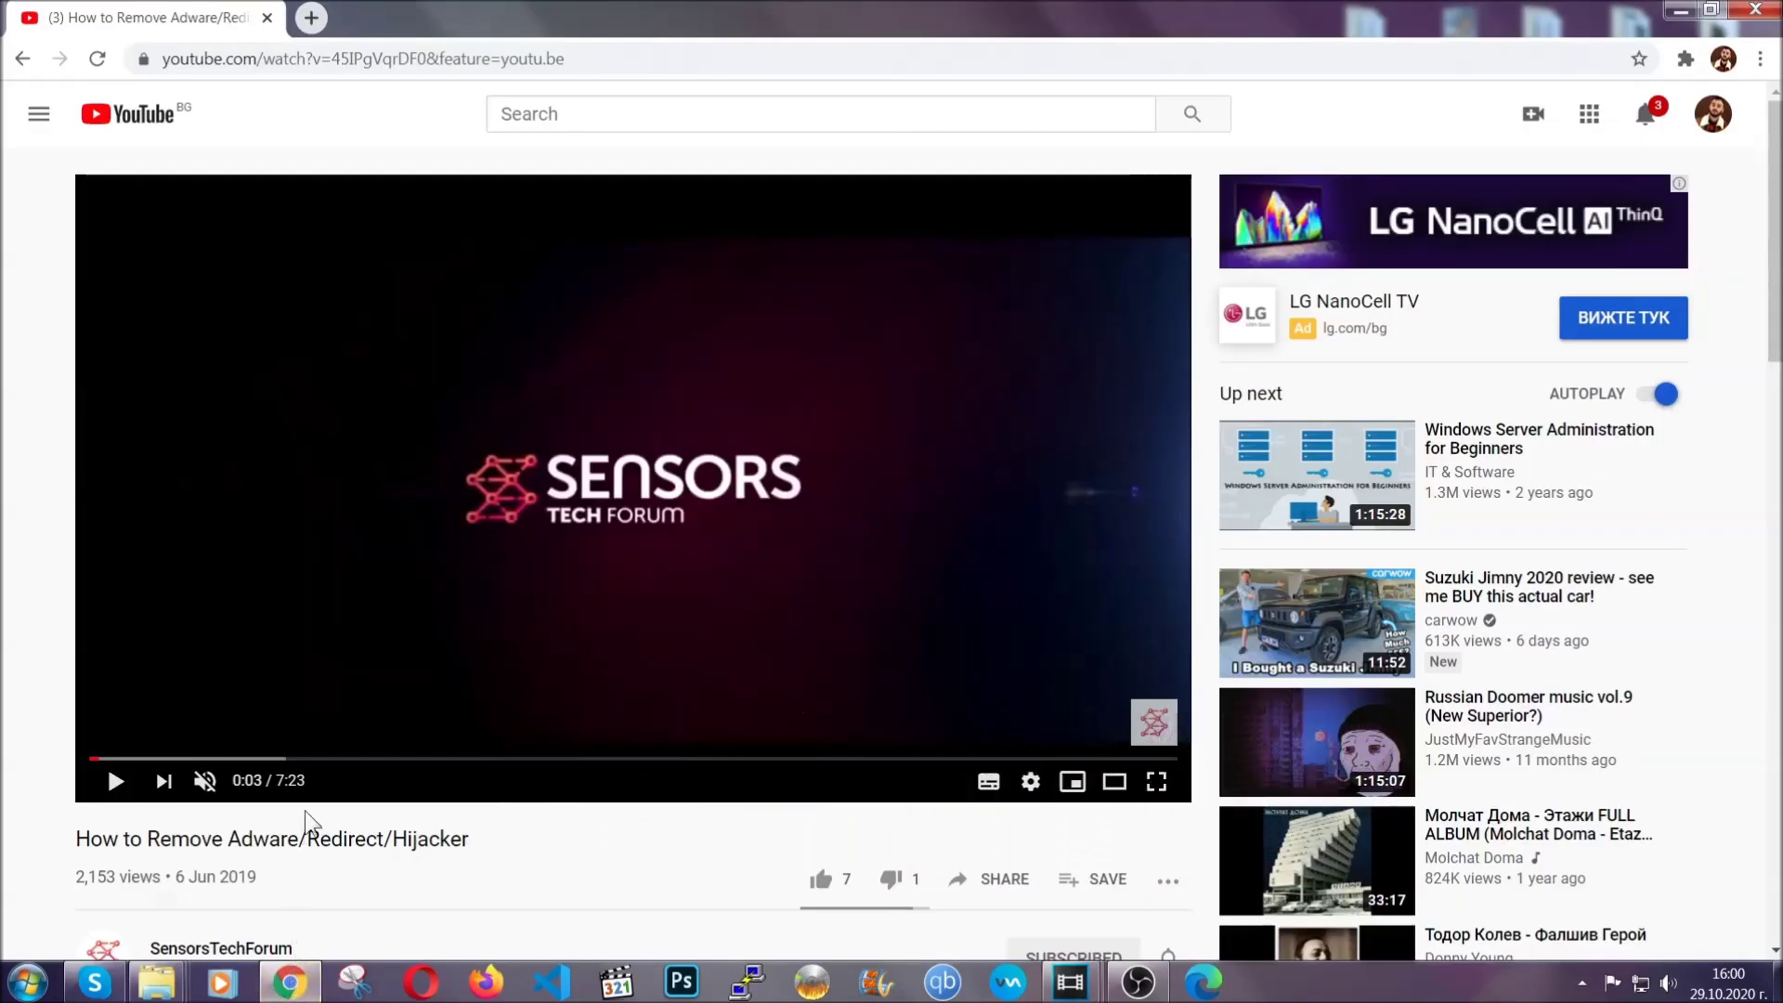
scroll(355, 665, "down", 5)
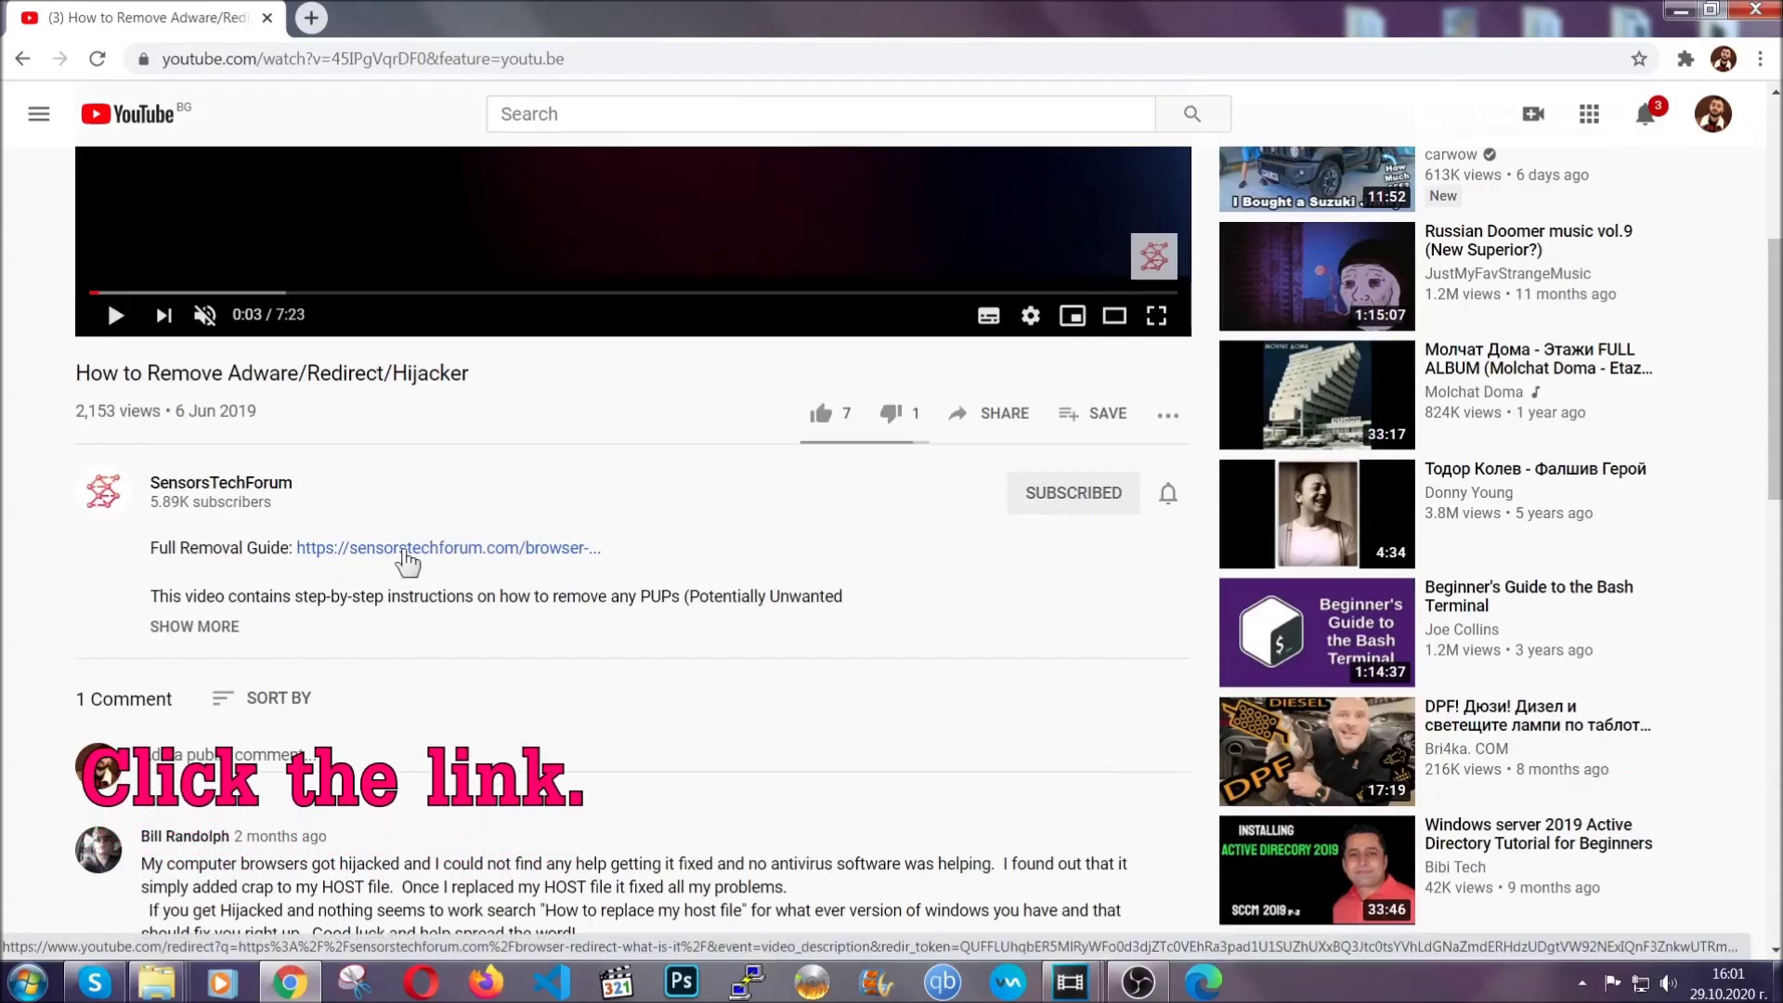
left_click(406, 549)
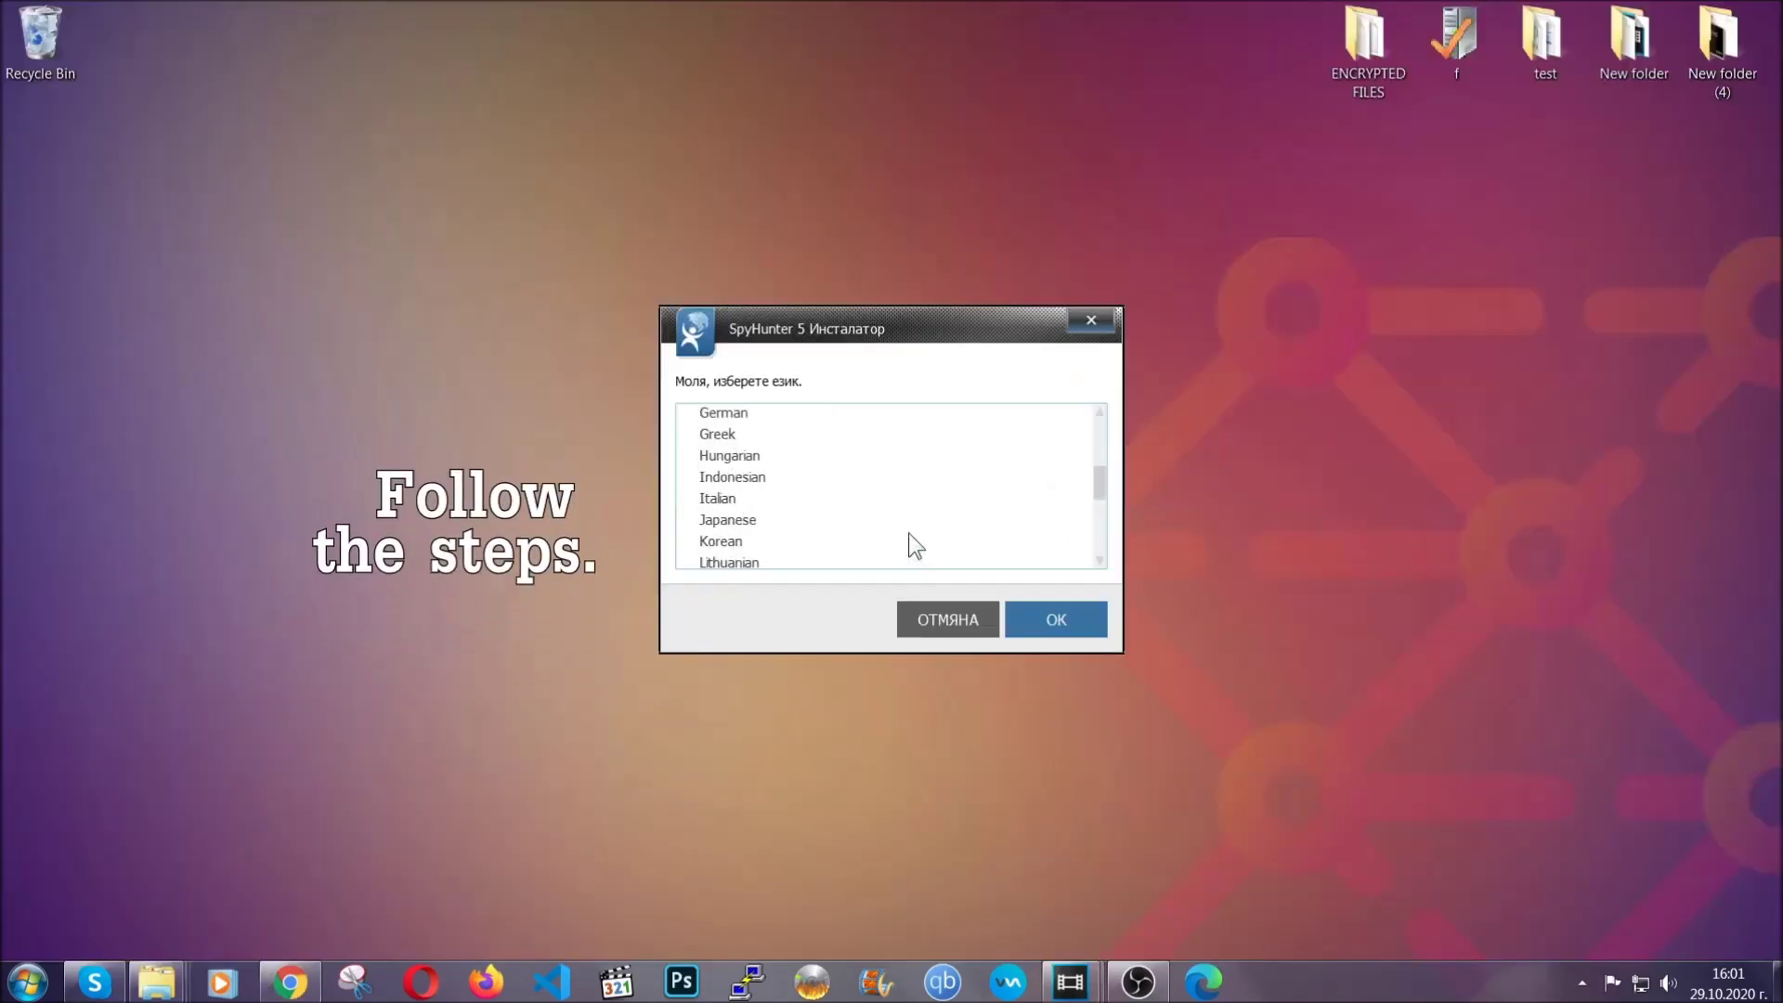
Install SpyHunter 5 in English, accepting the EULA and Privacy Policy, and finish setup.
scroll(891, 555, "down", 2)
scroll(907, 557, "up", 4)
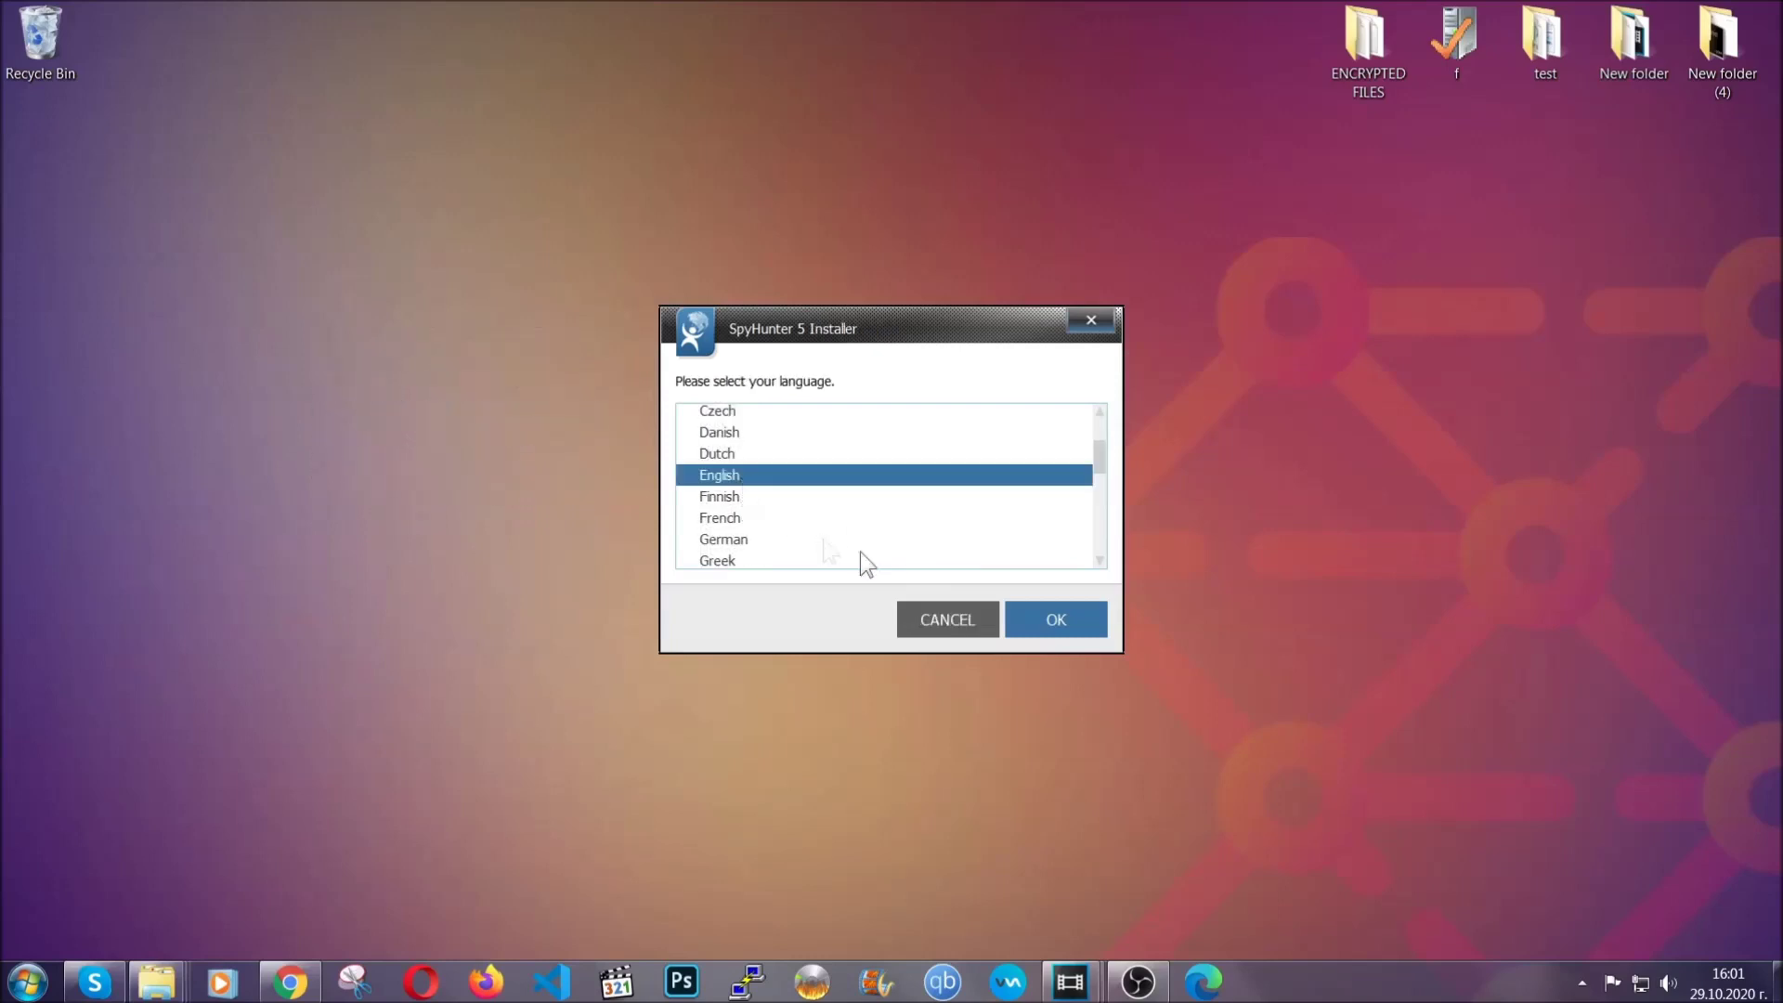
left_click(1049, 628)
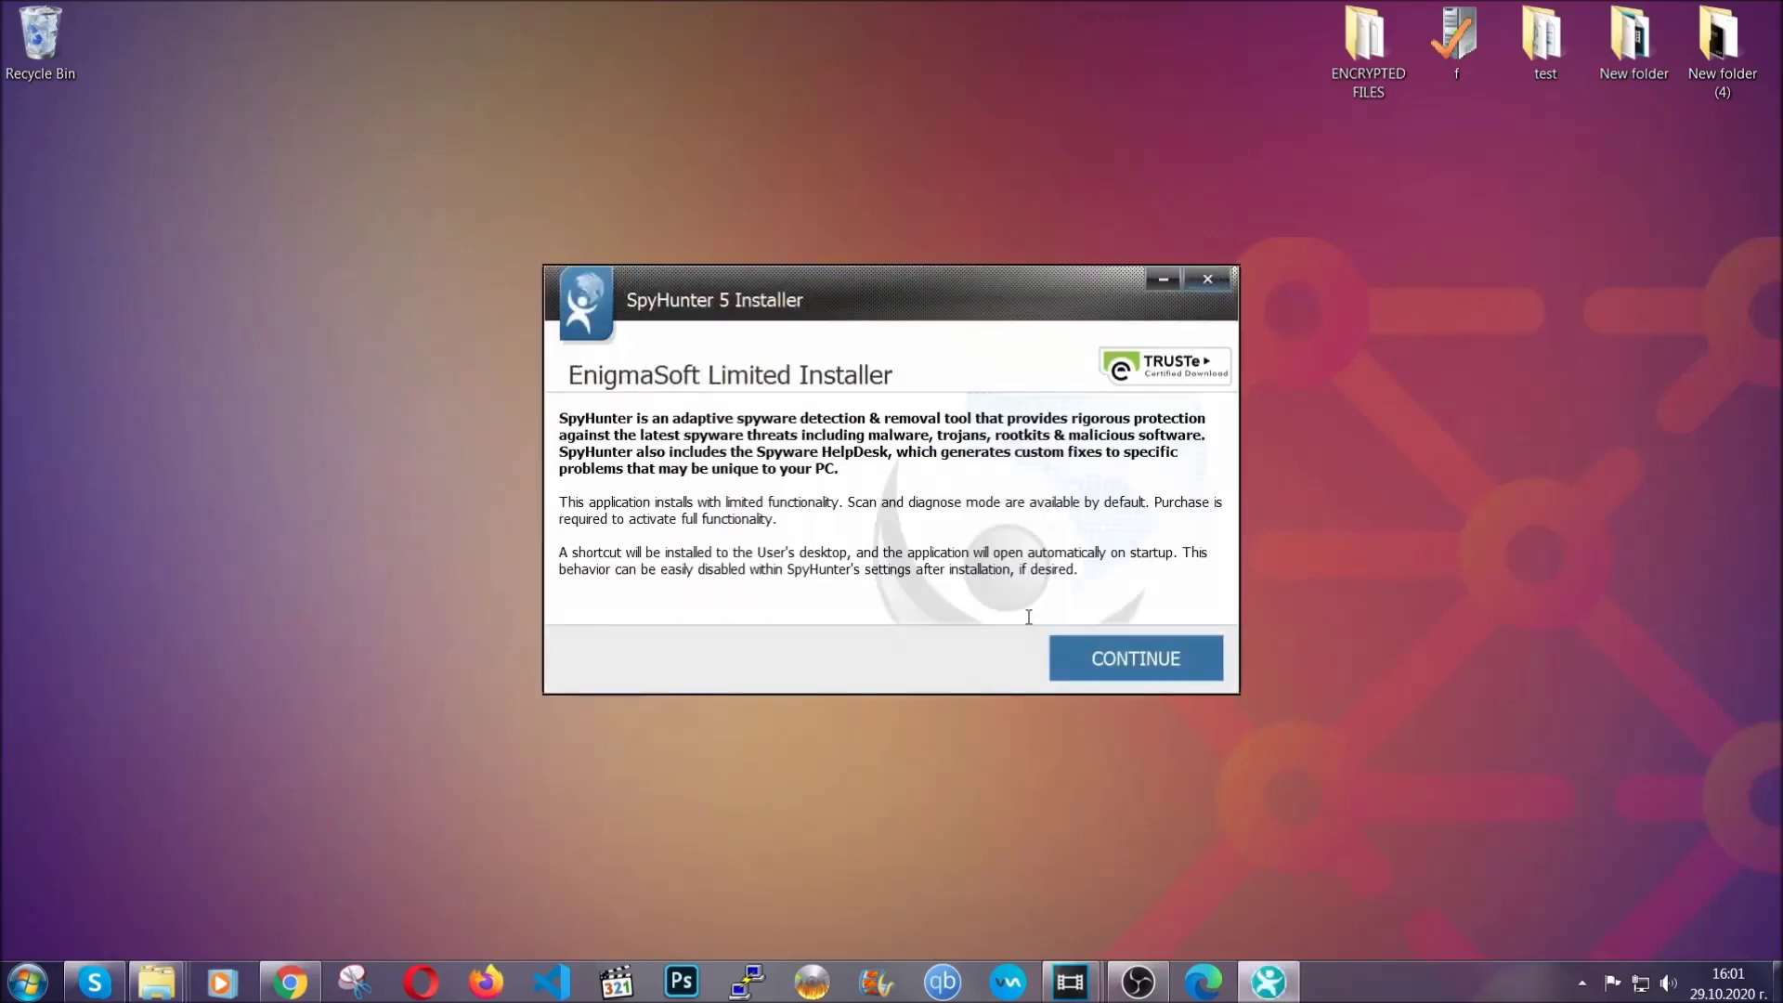
left_click(1069, 643)
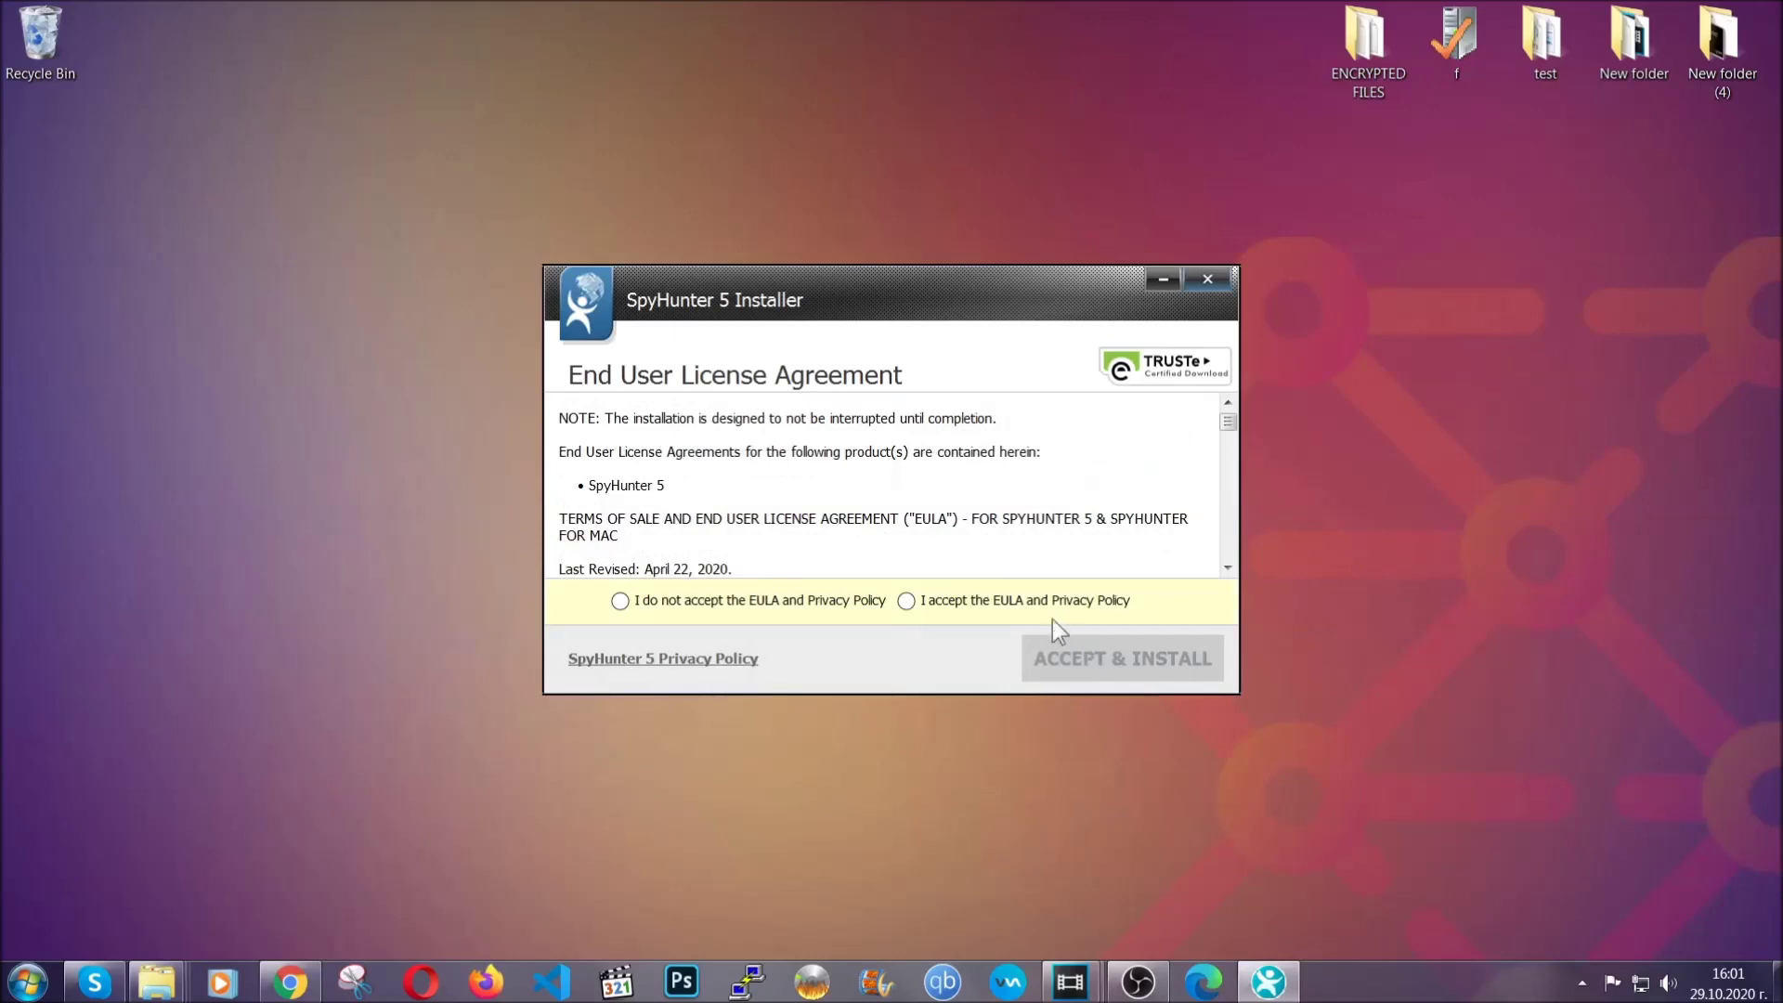
left_click(907, 602)
left_click(1074, 647)
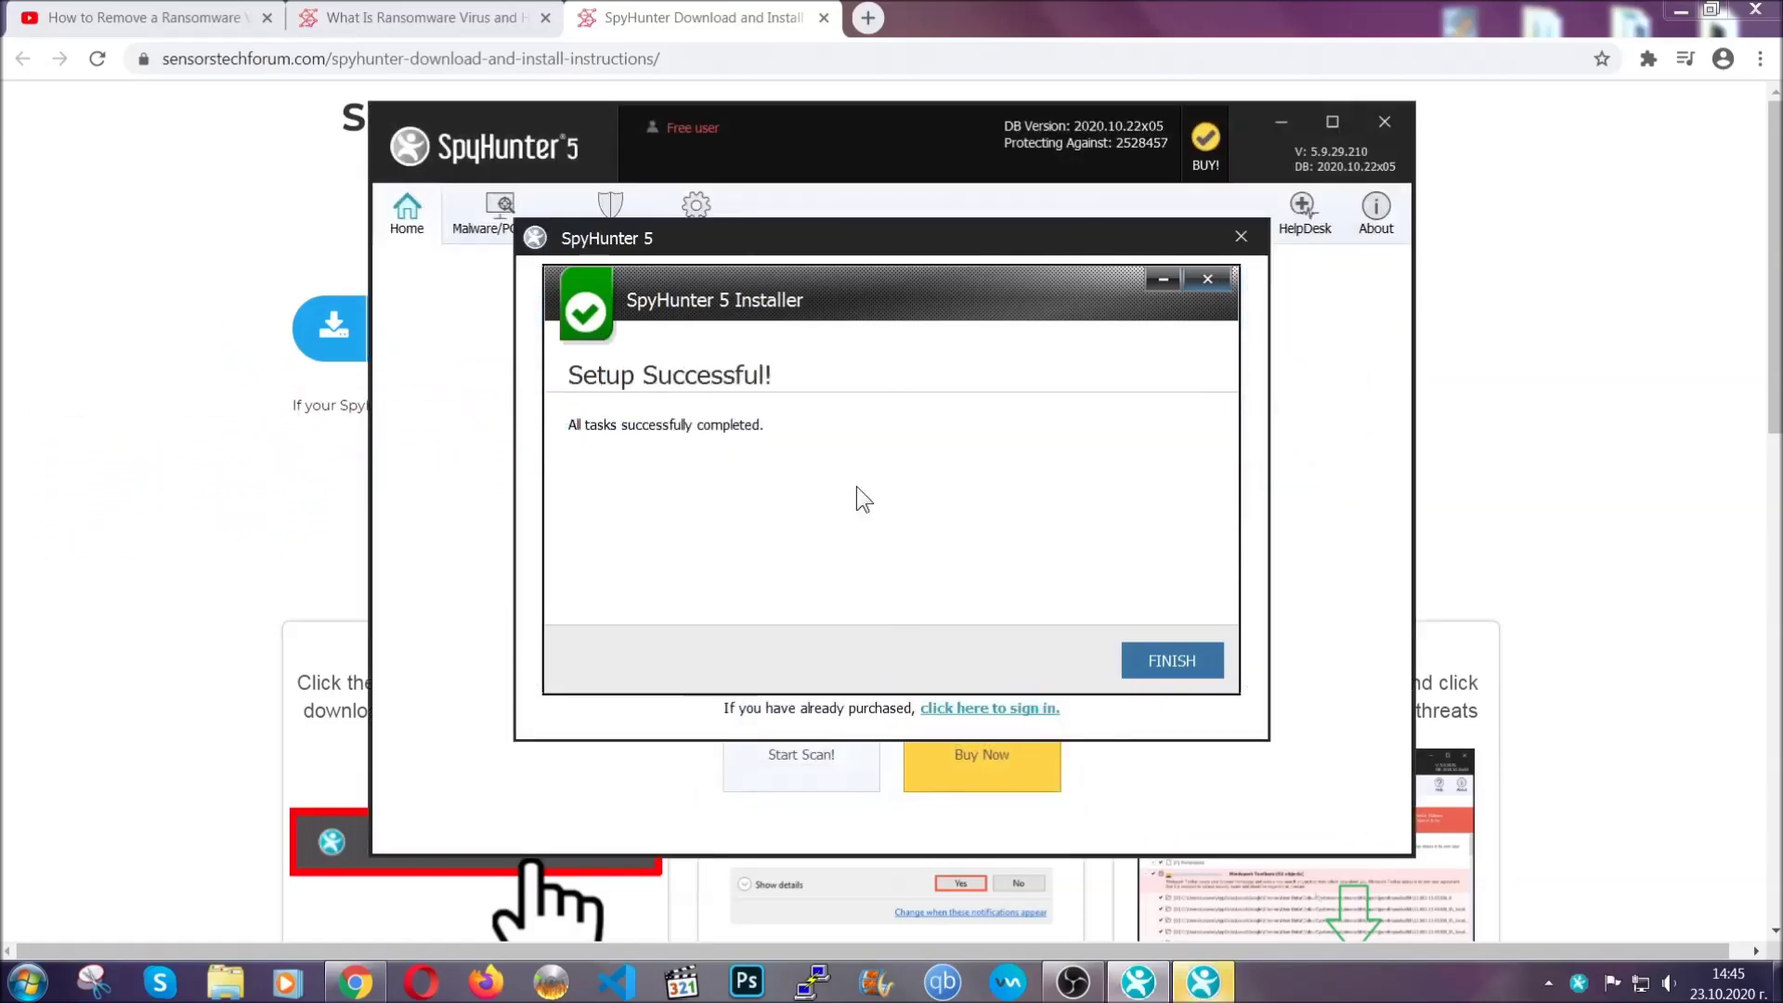
left_click(1140, 663)
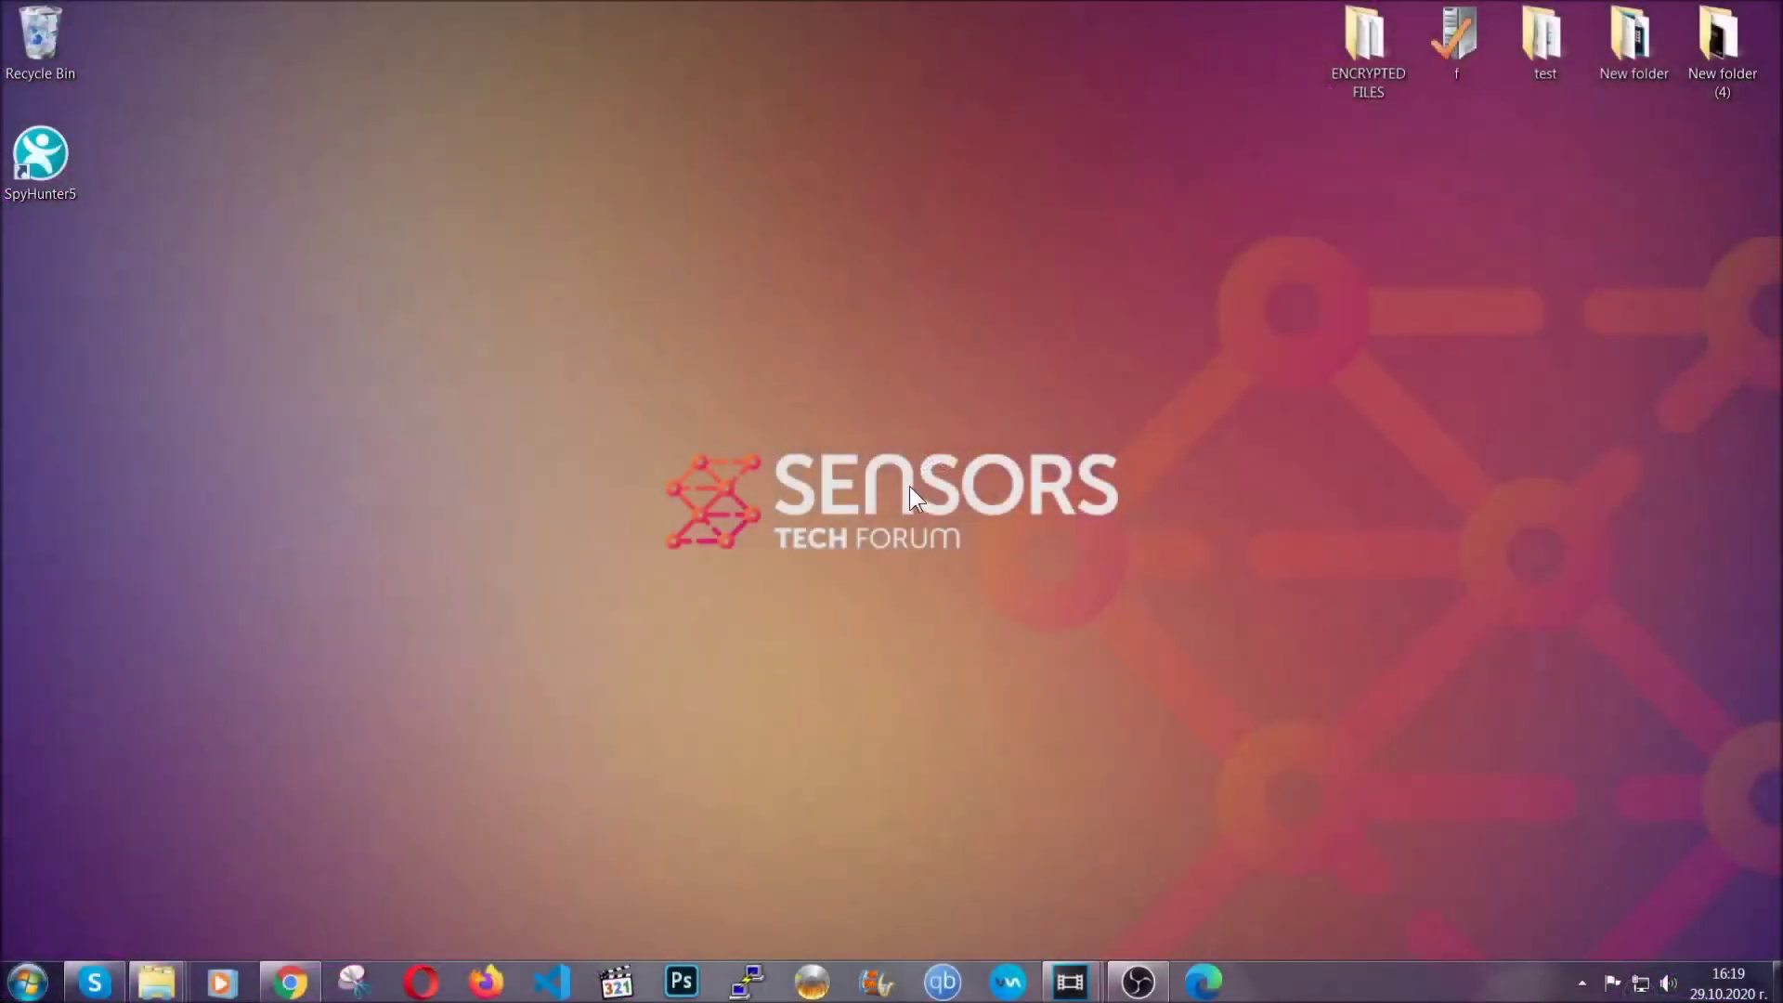
Bring up the Windows Run dialog with Win+R.
key("super+r")
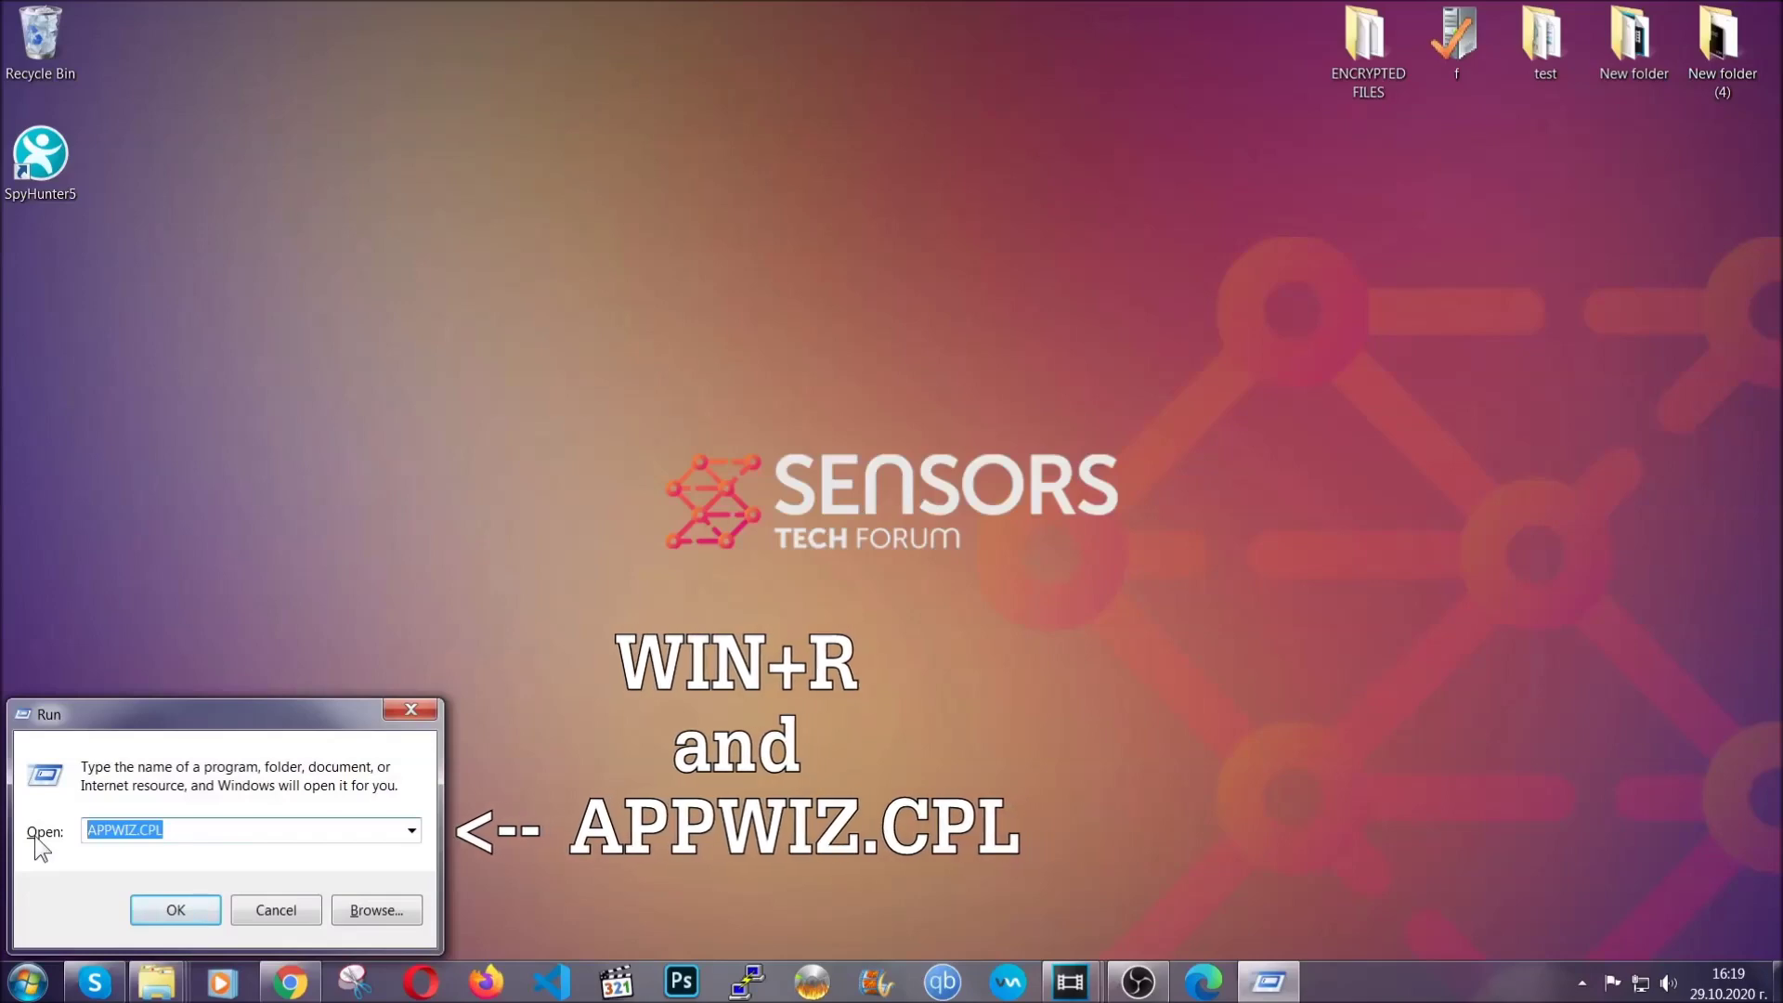
Uninstall SUSPICIOUS PROGRAM through APPWIZ.CPL Programs and Features and acknowledge the success message.
left_click(176, 907)
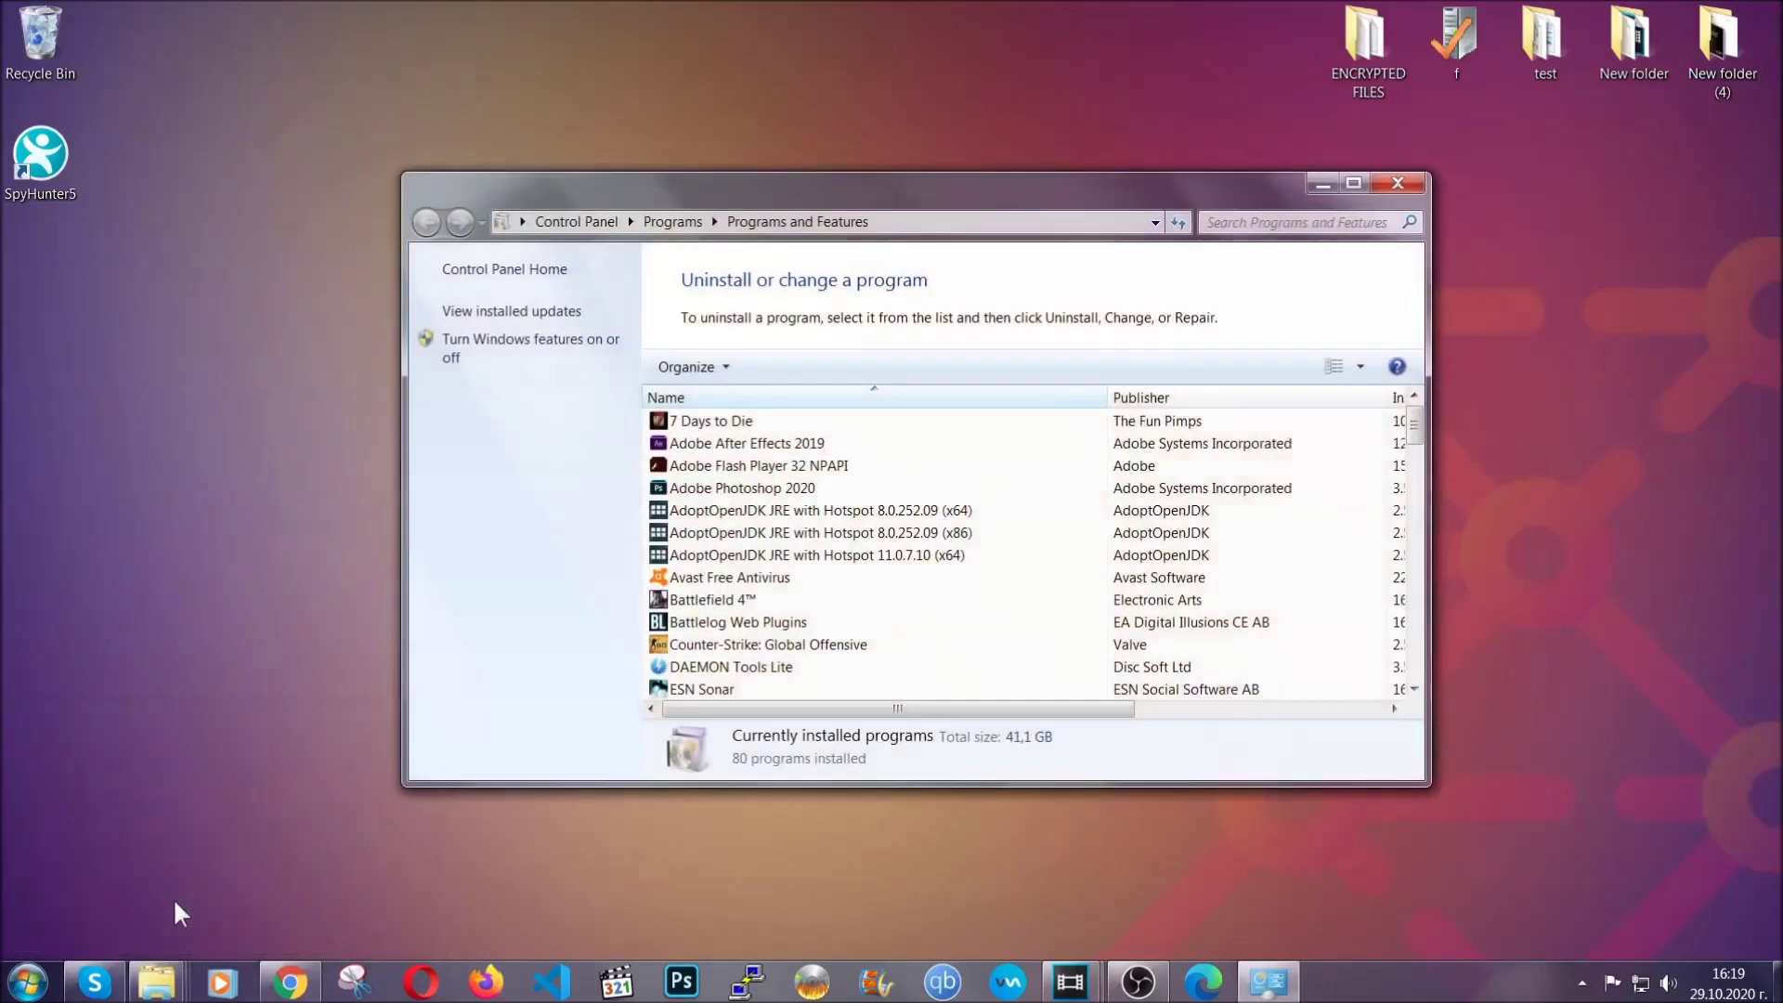
scroll(938, 501, "down", 20)
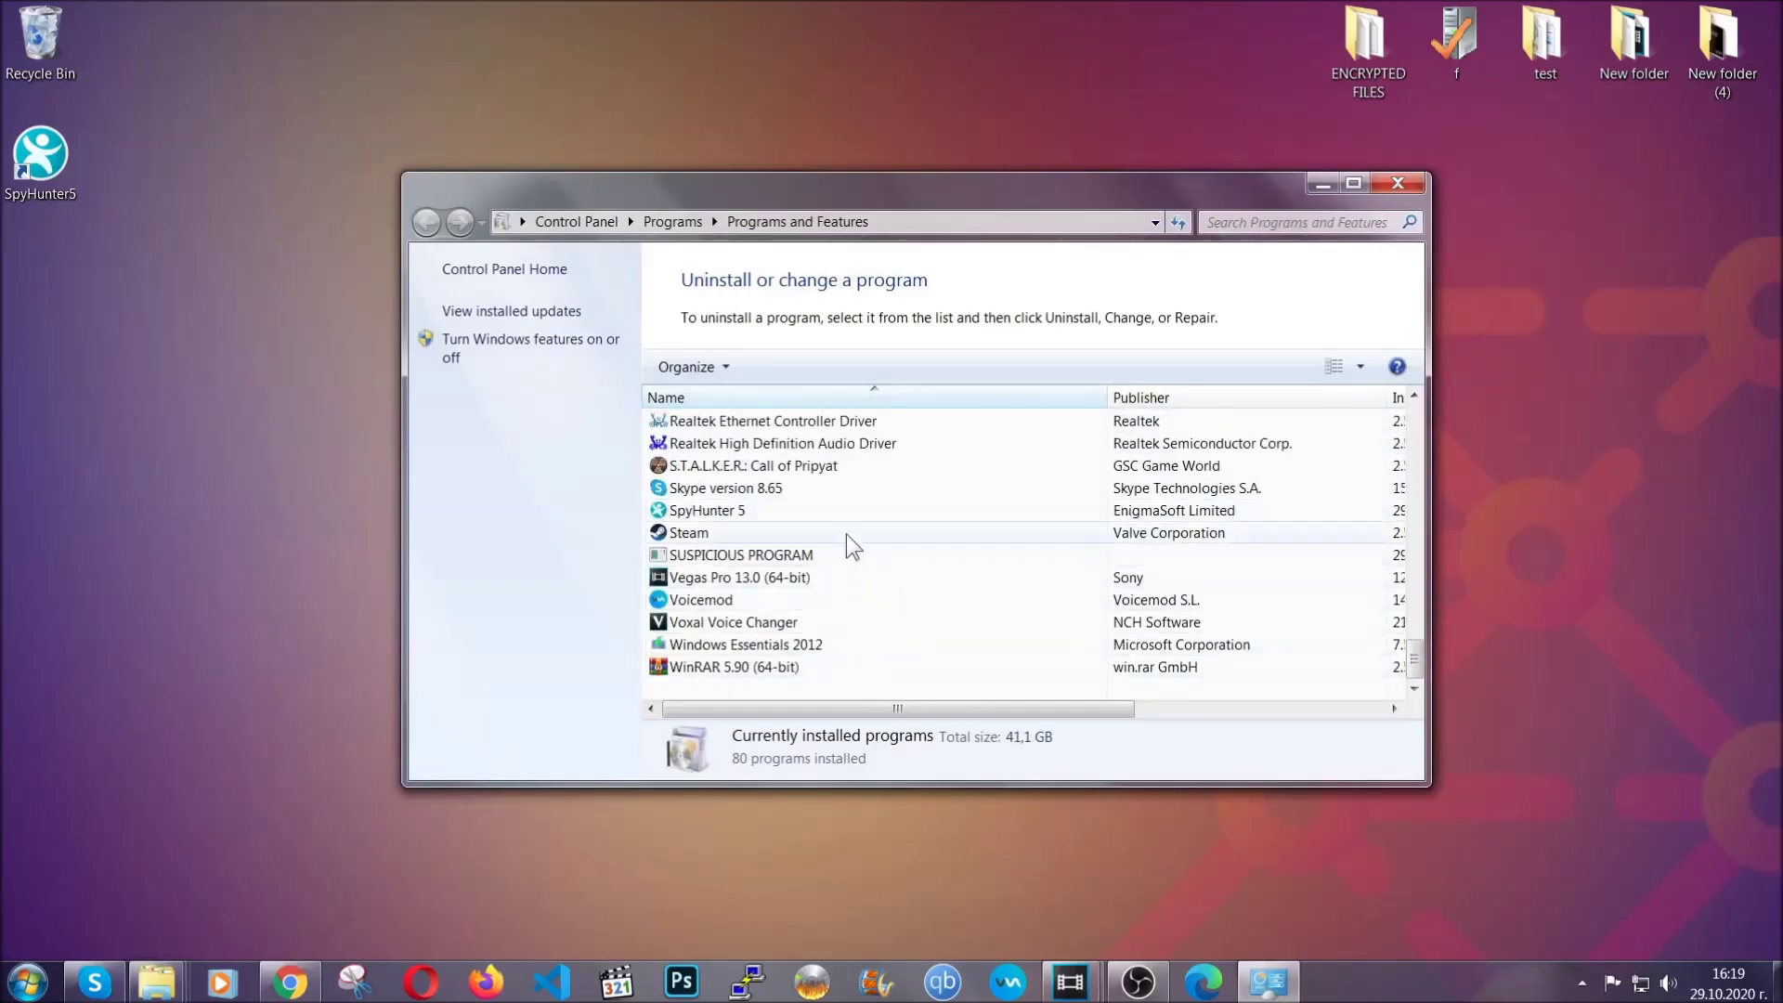
left_click(773, 554)
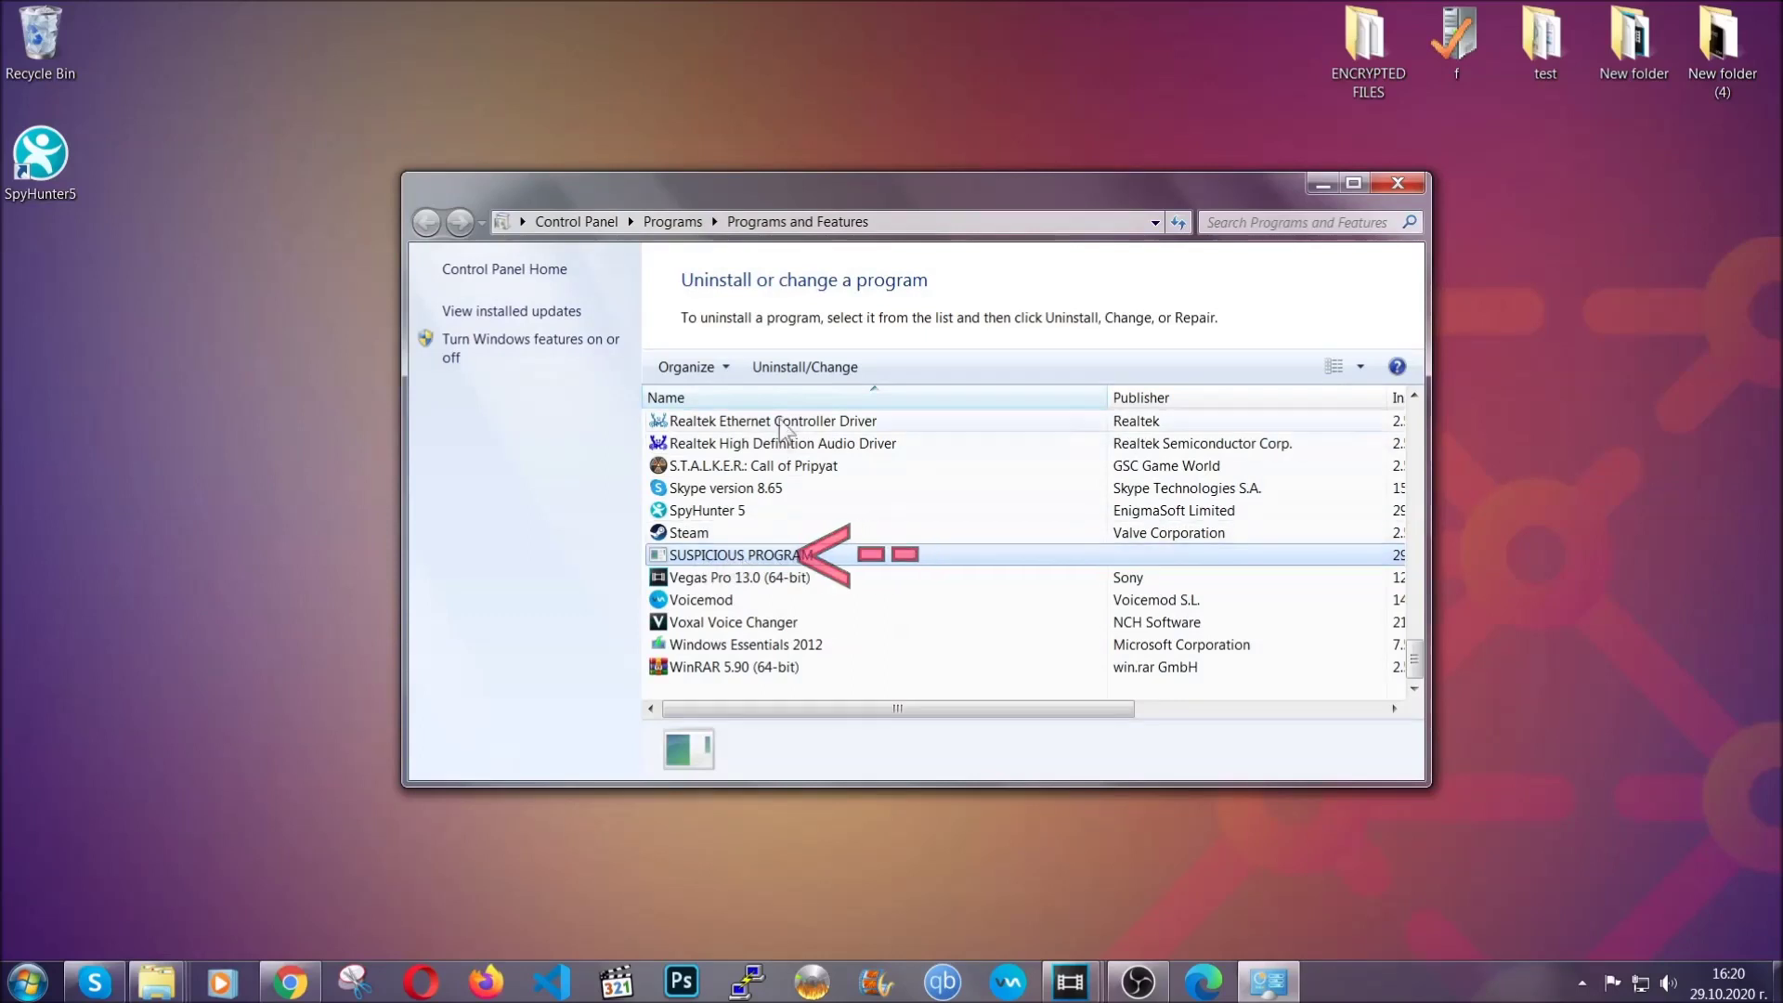
left_click(789, 367)
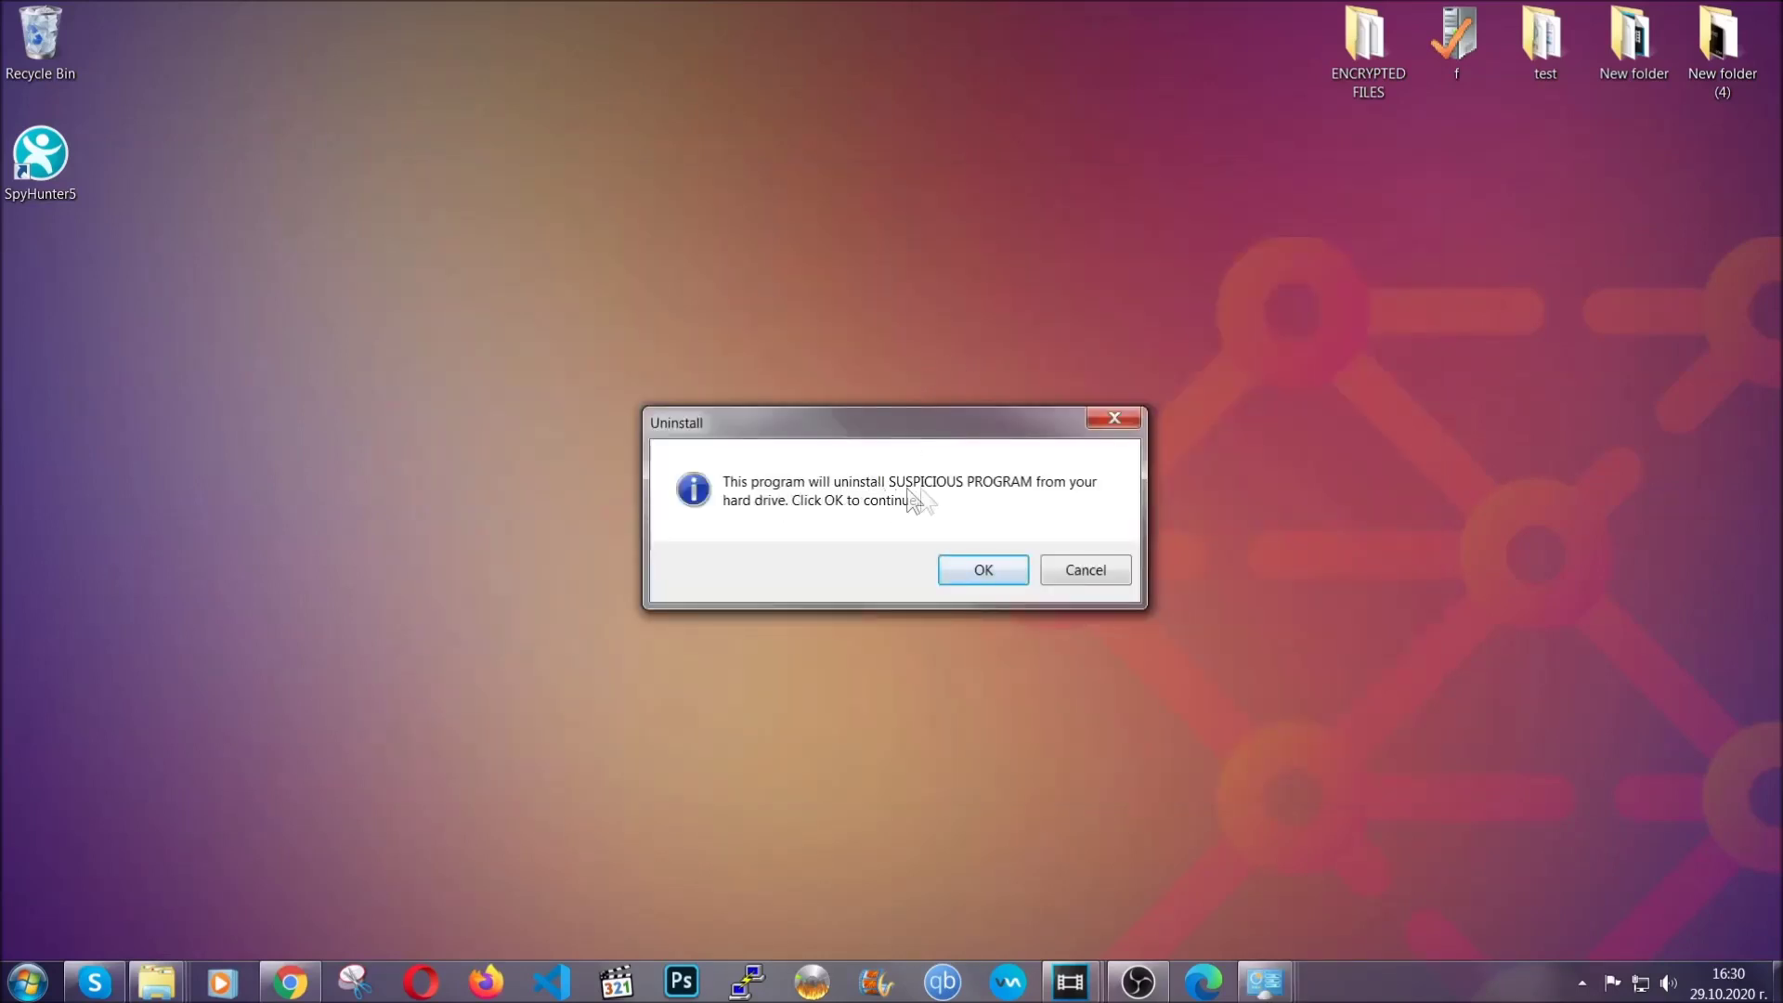
left_click(972, 571)
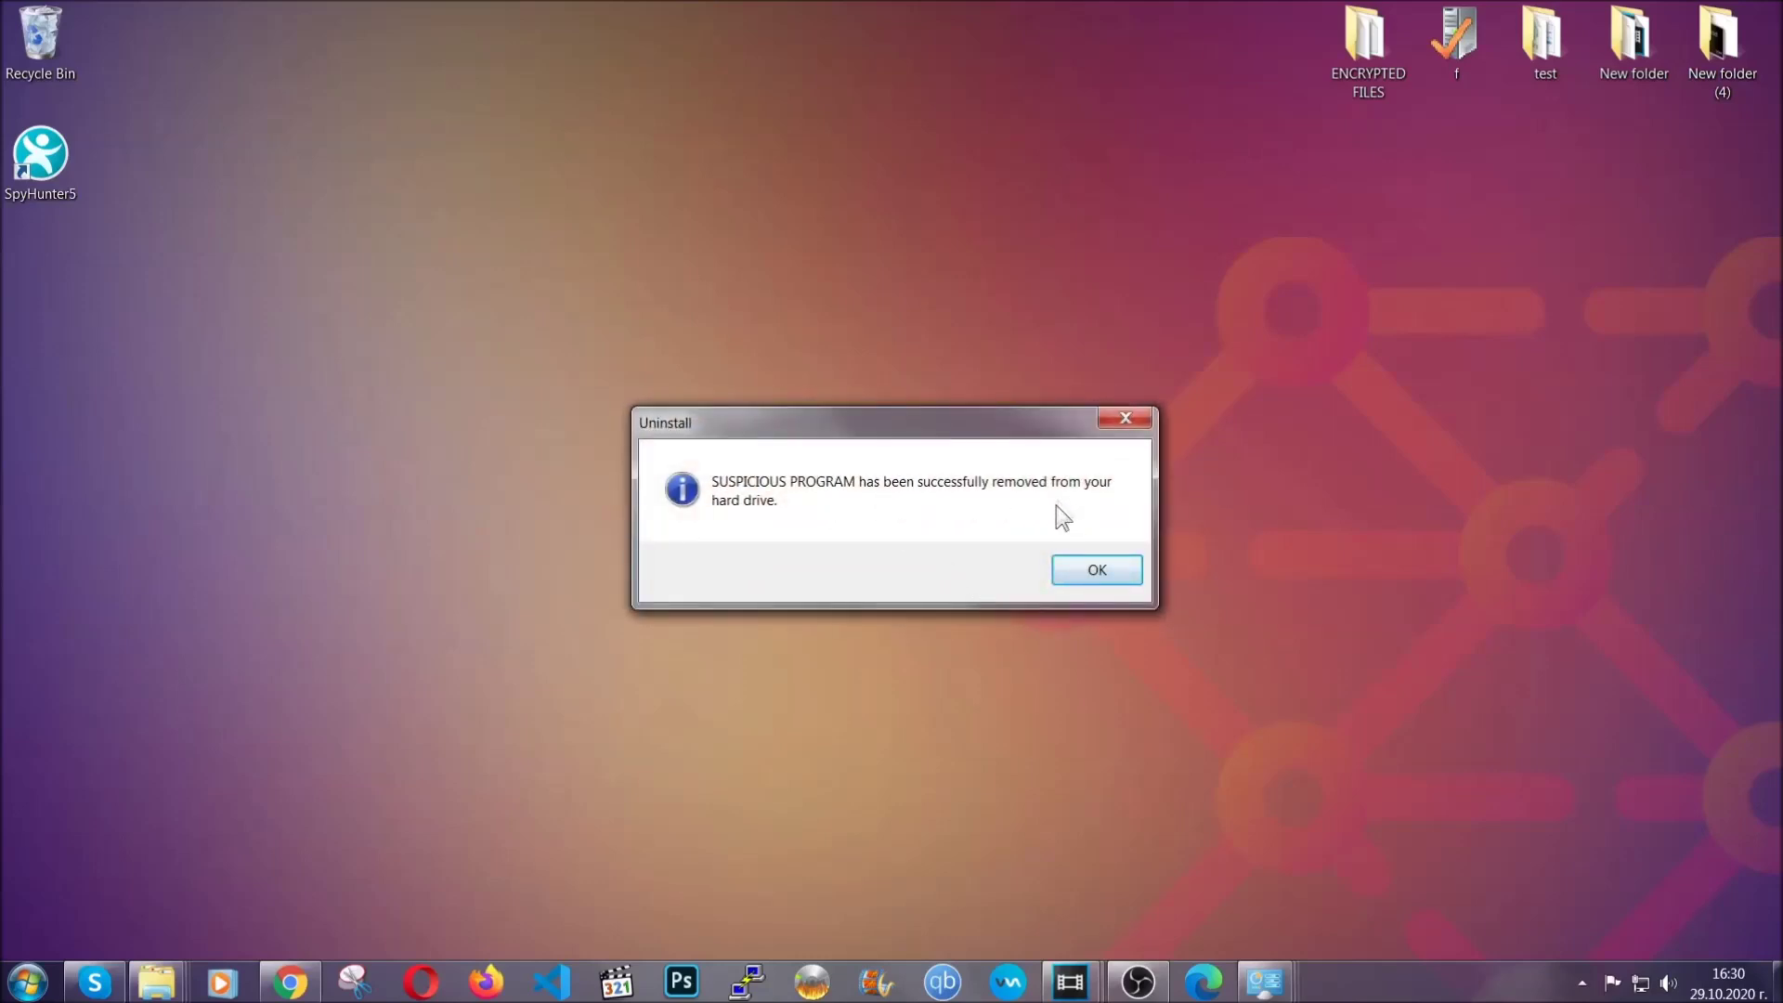
left_click(1069, 566)
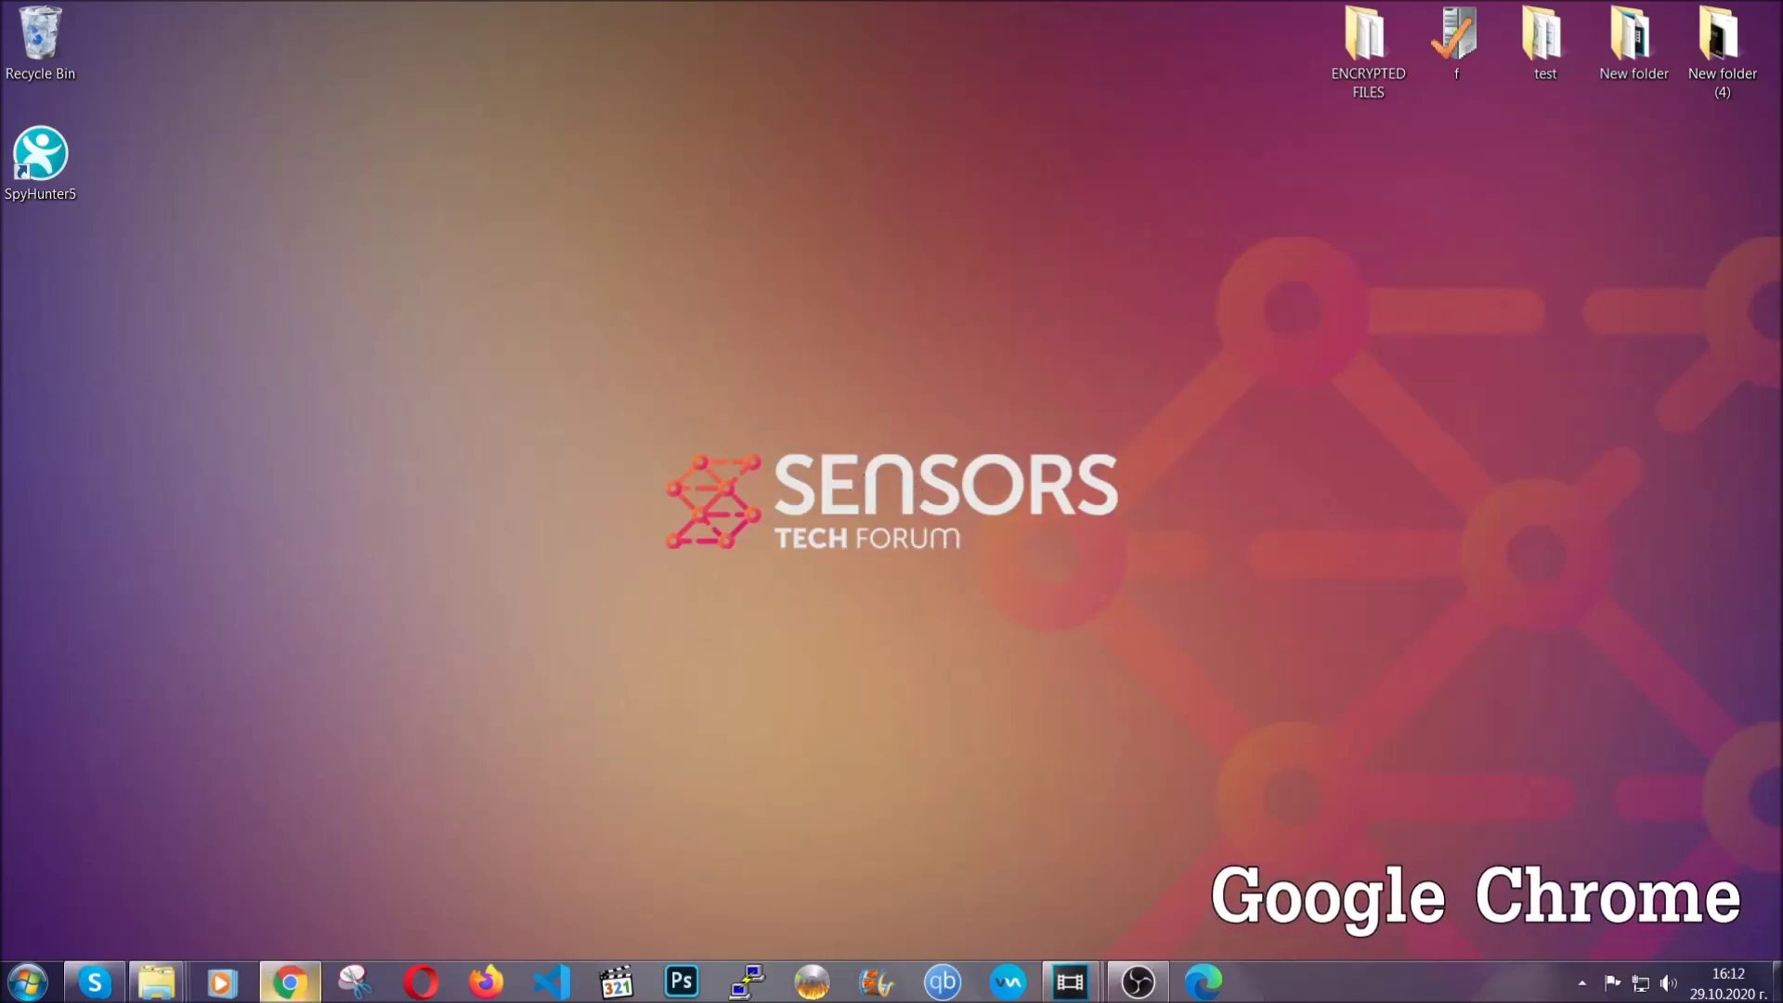
Via chrome://settings/clearBrowserData, clear All time browsing data with everything ticked except Passwords.
left_click(304, 992)
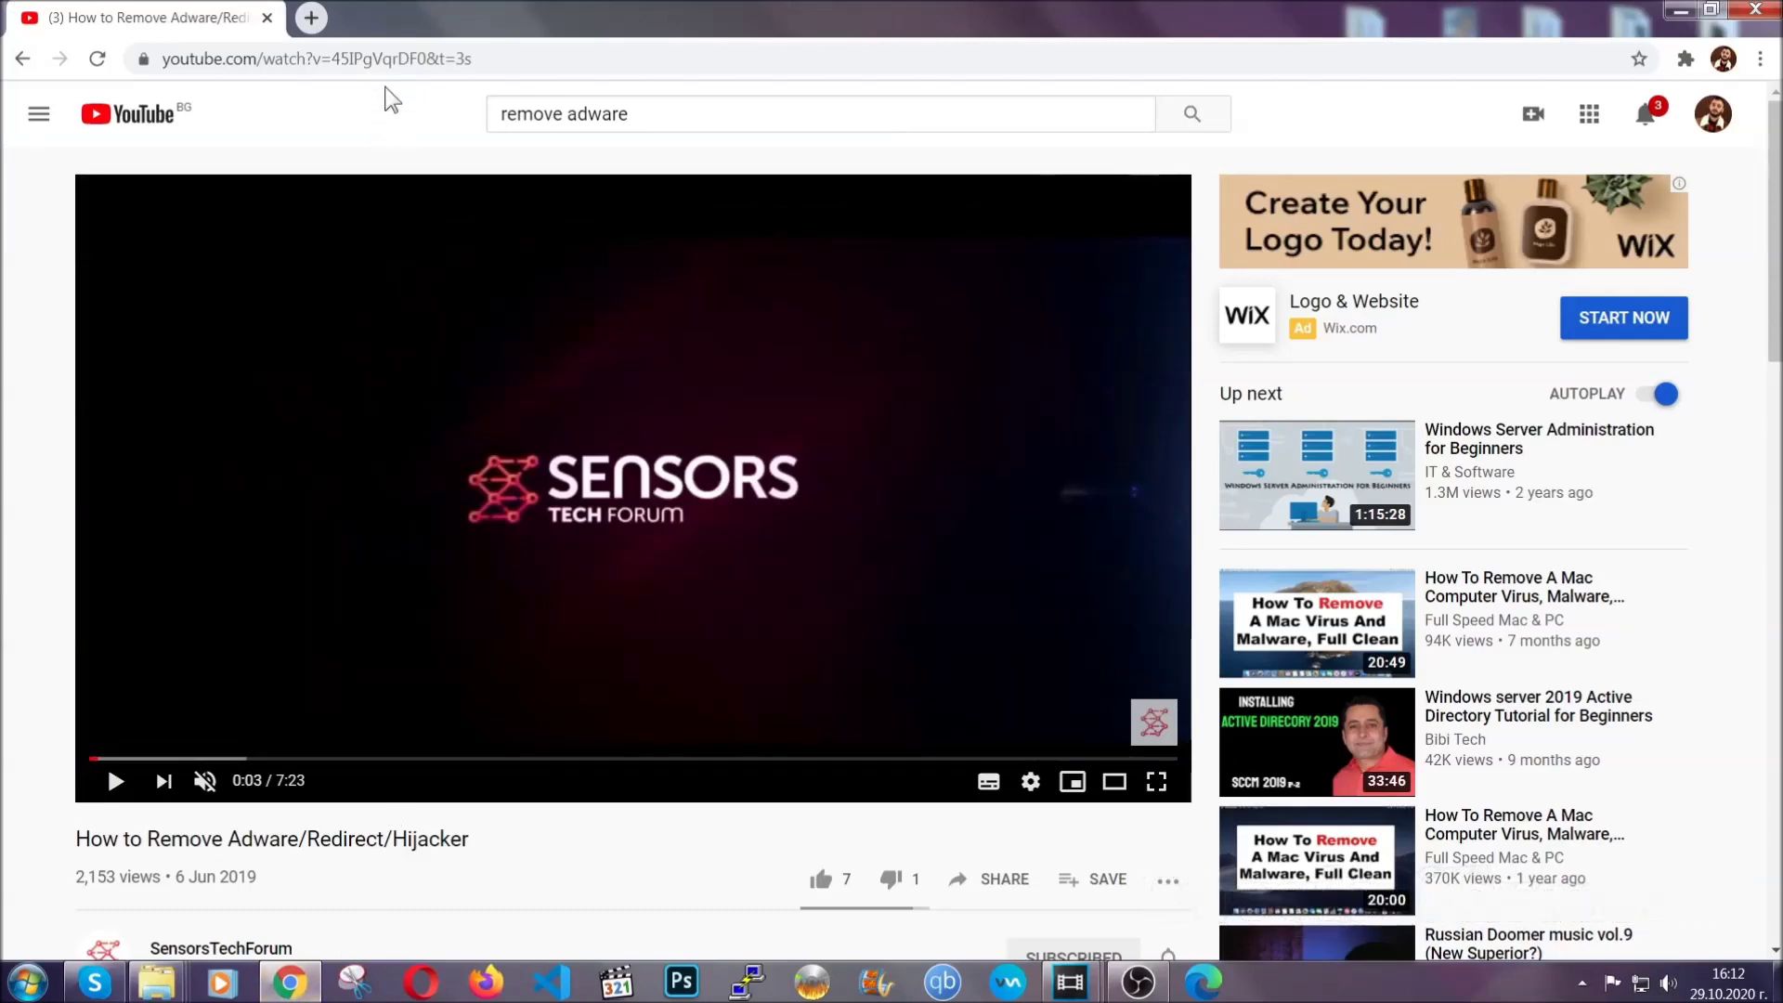
left_click(386, 58)
type("chro")
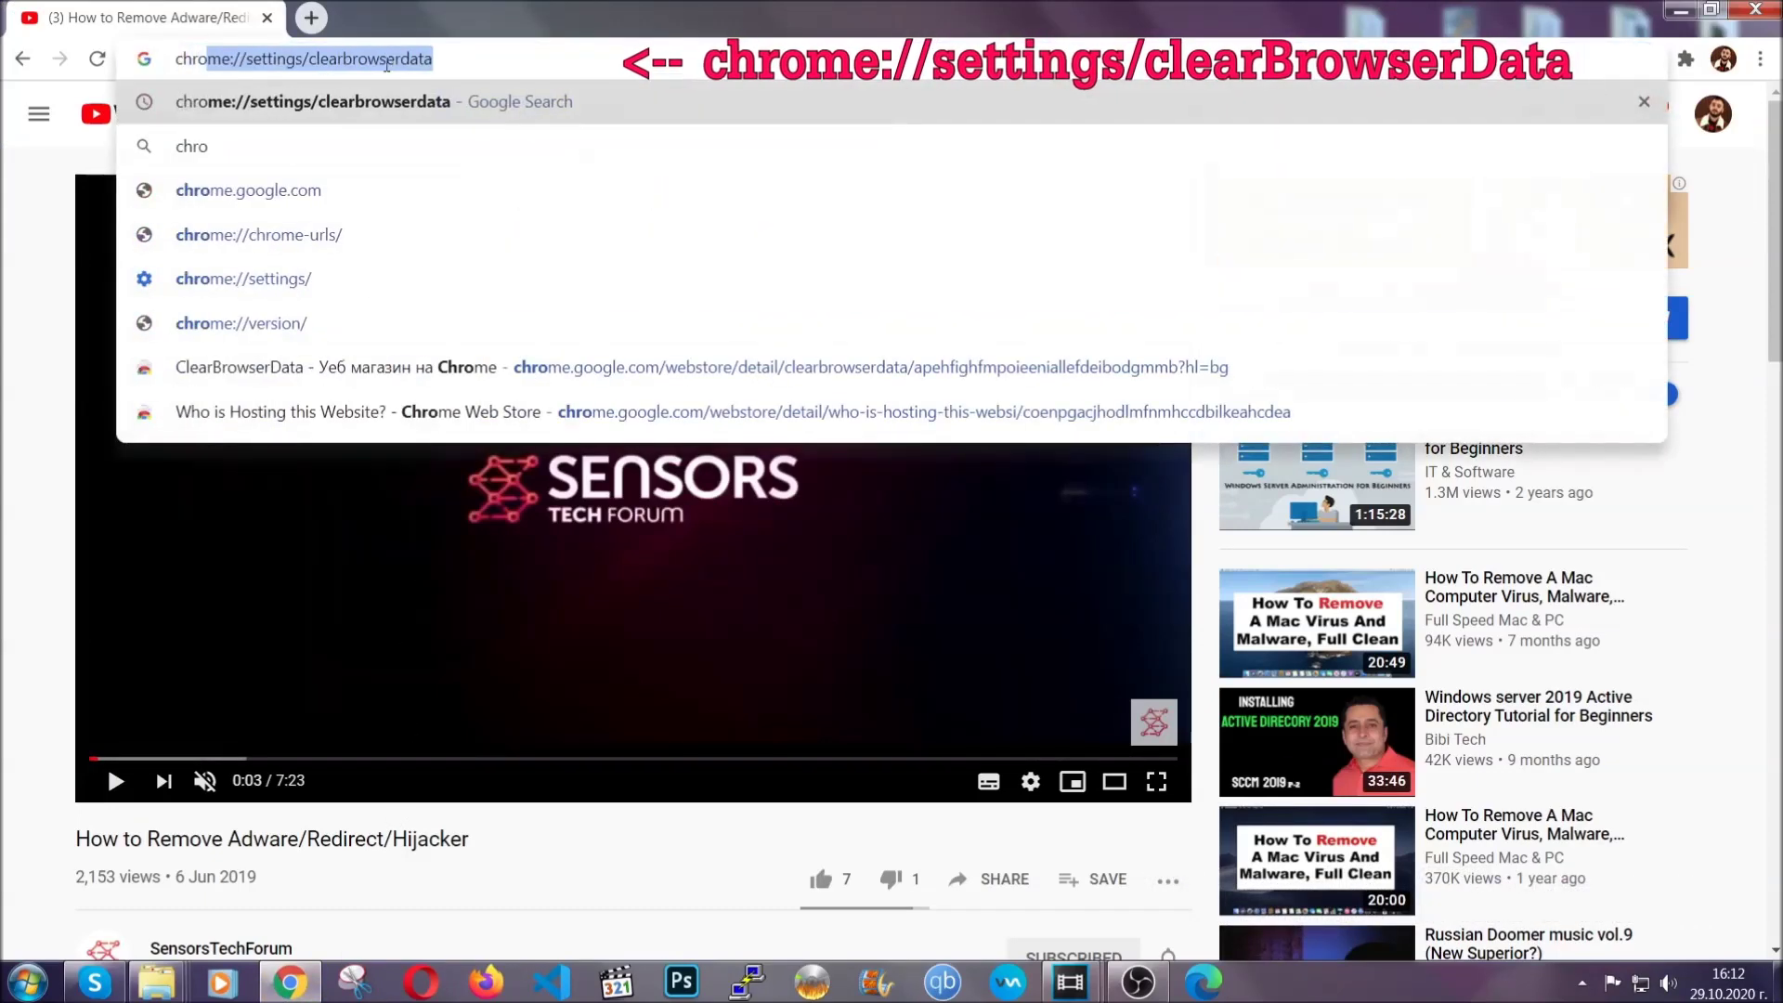
type("me:/")
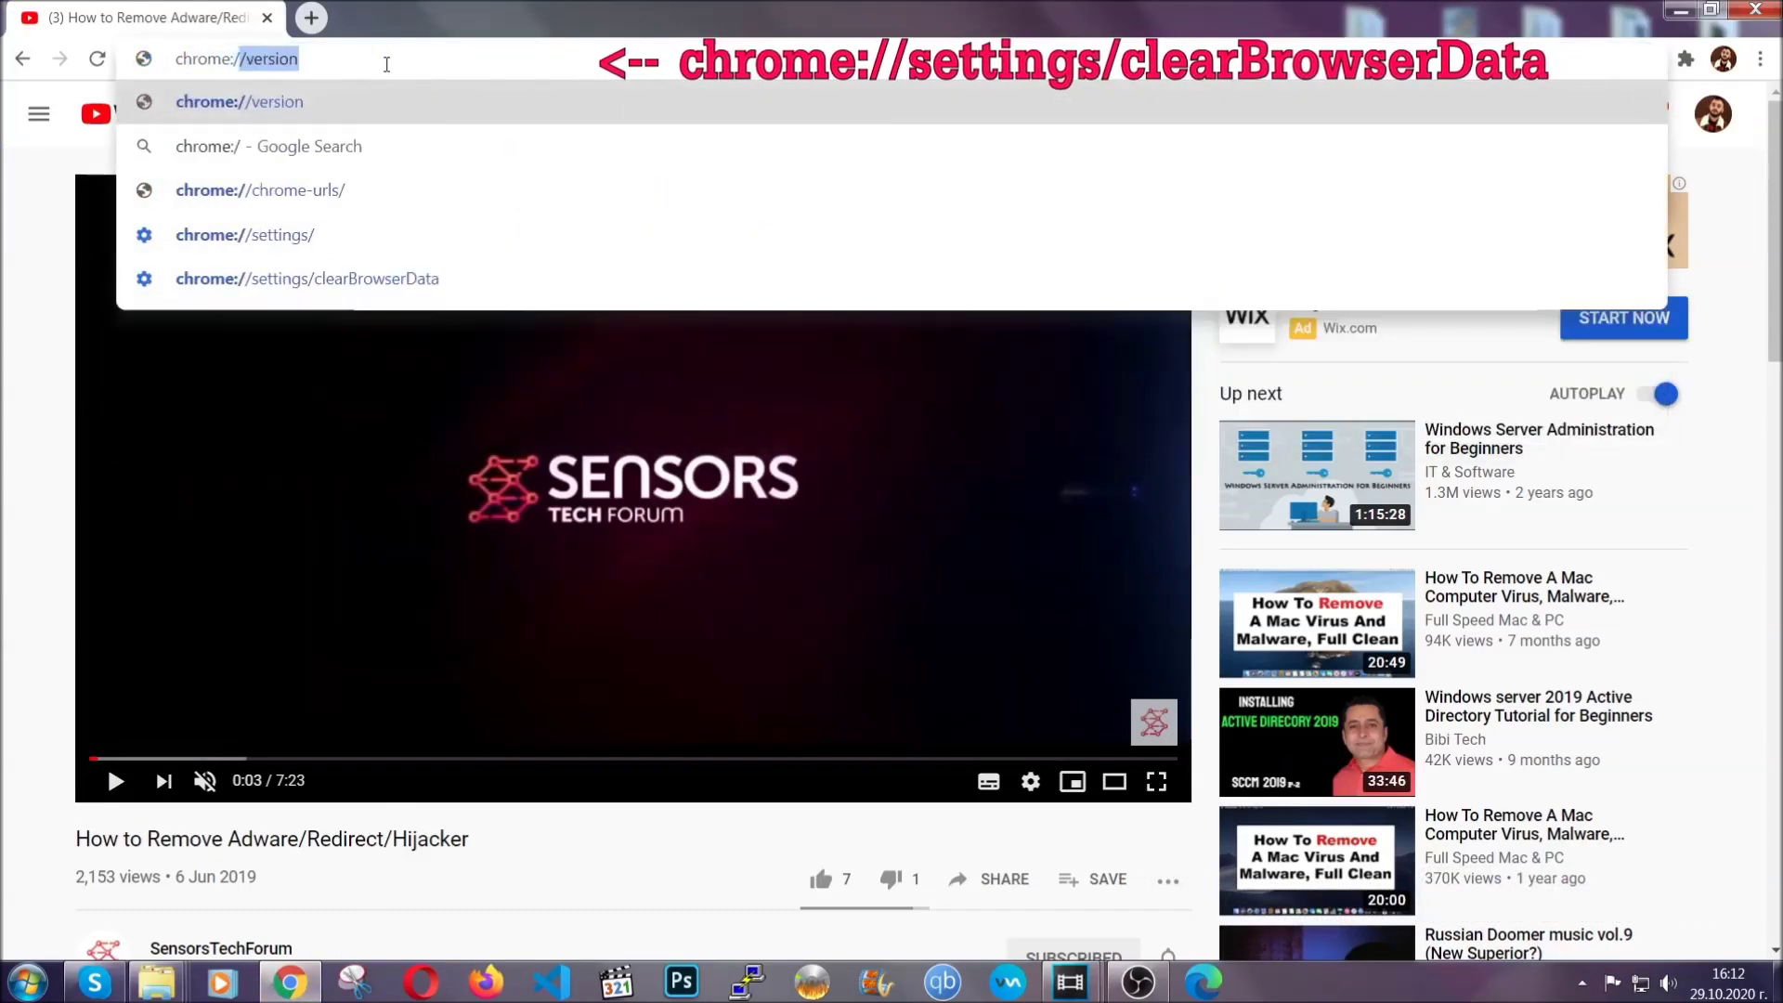
type("/setting")
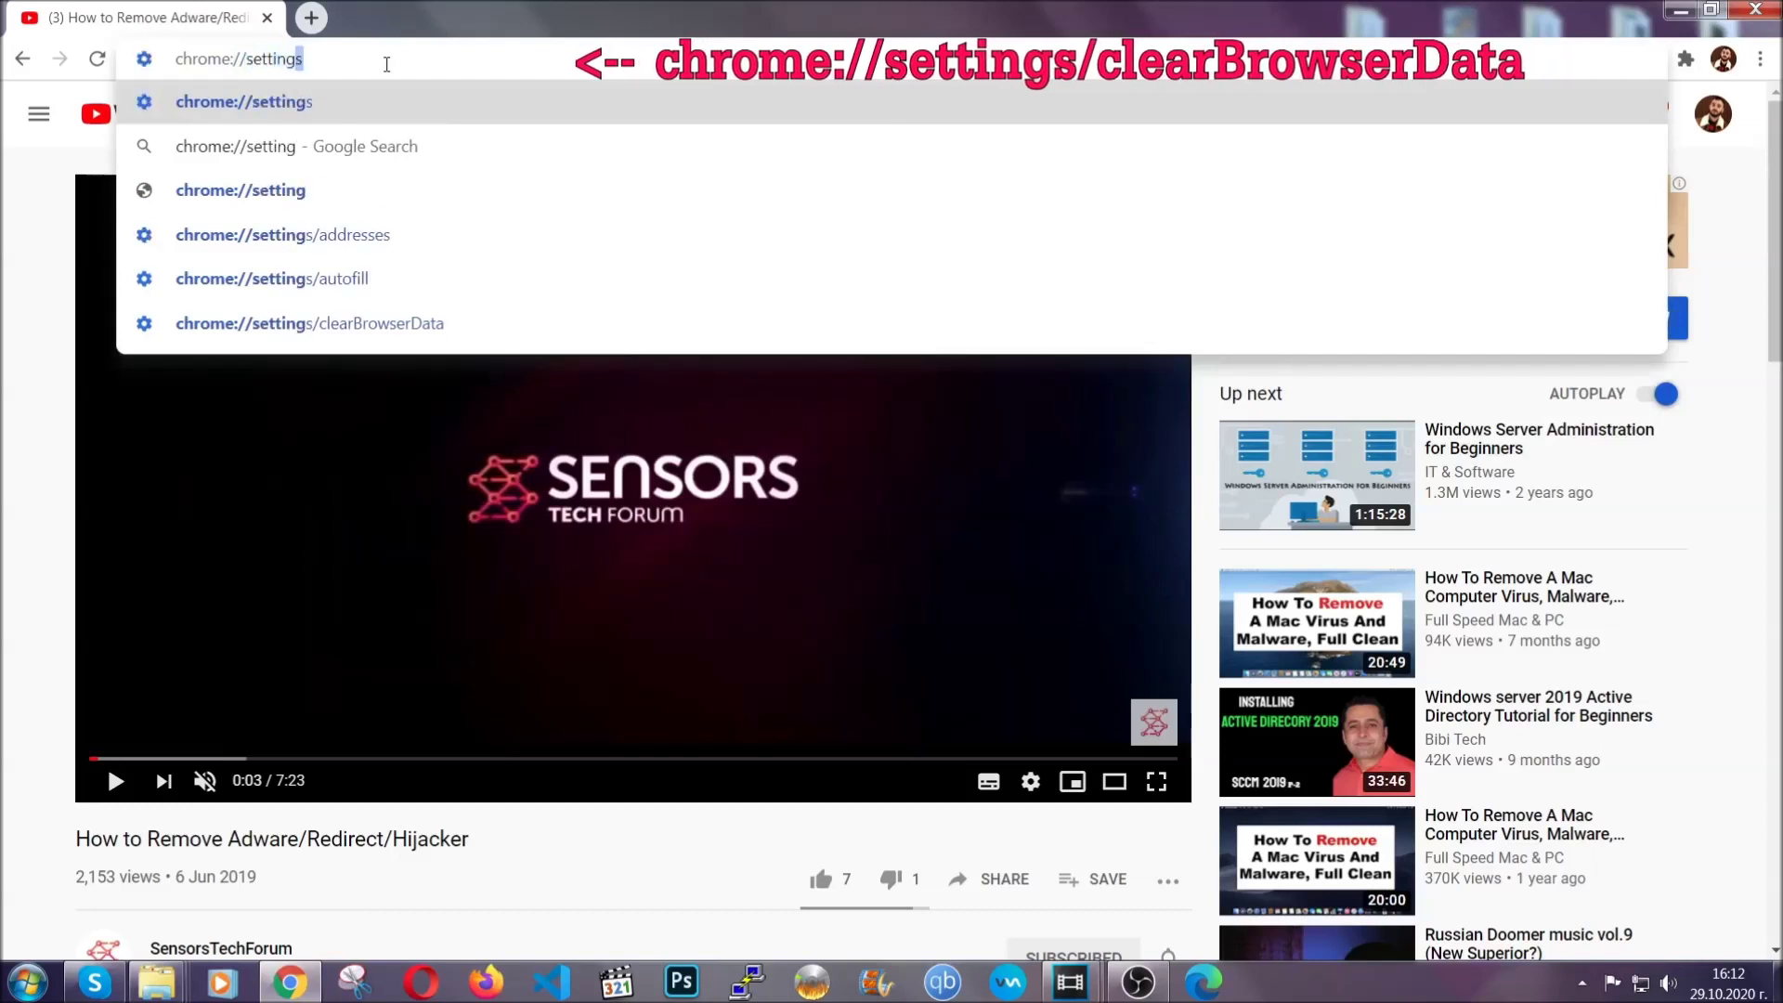
type("s/ce")
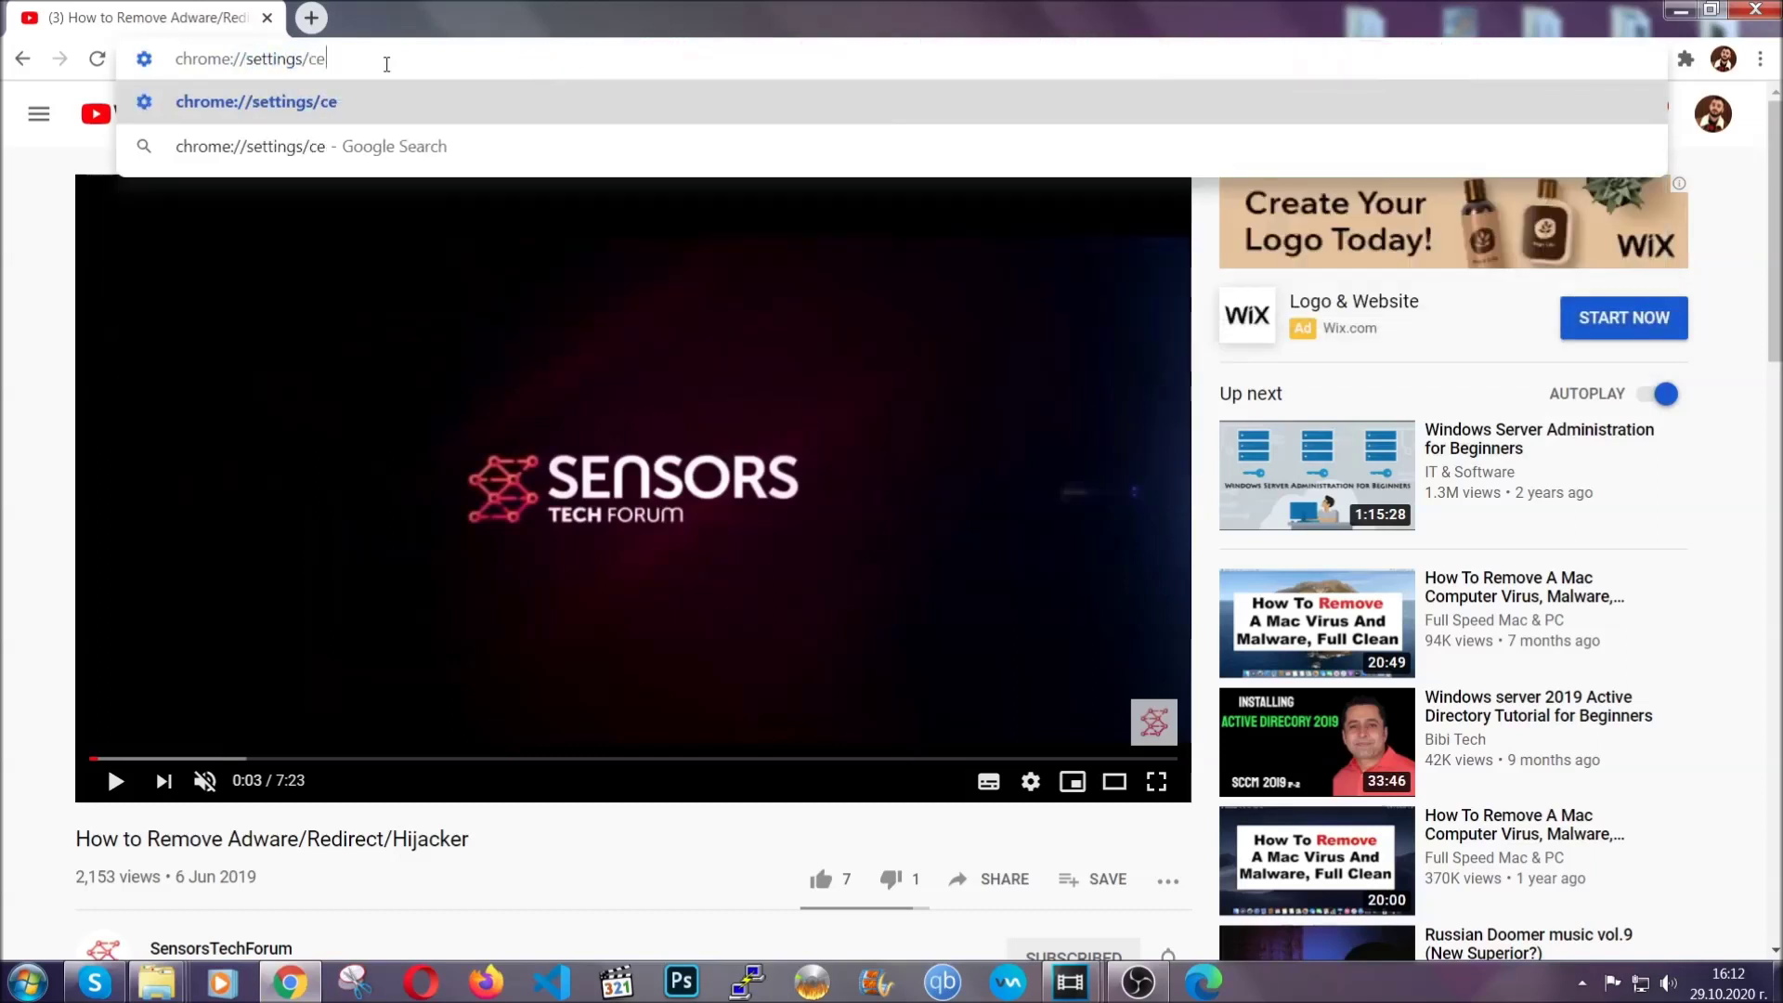
key("BackSpace")
type("lear")
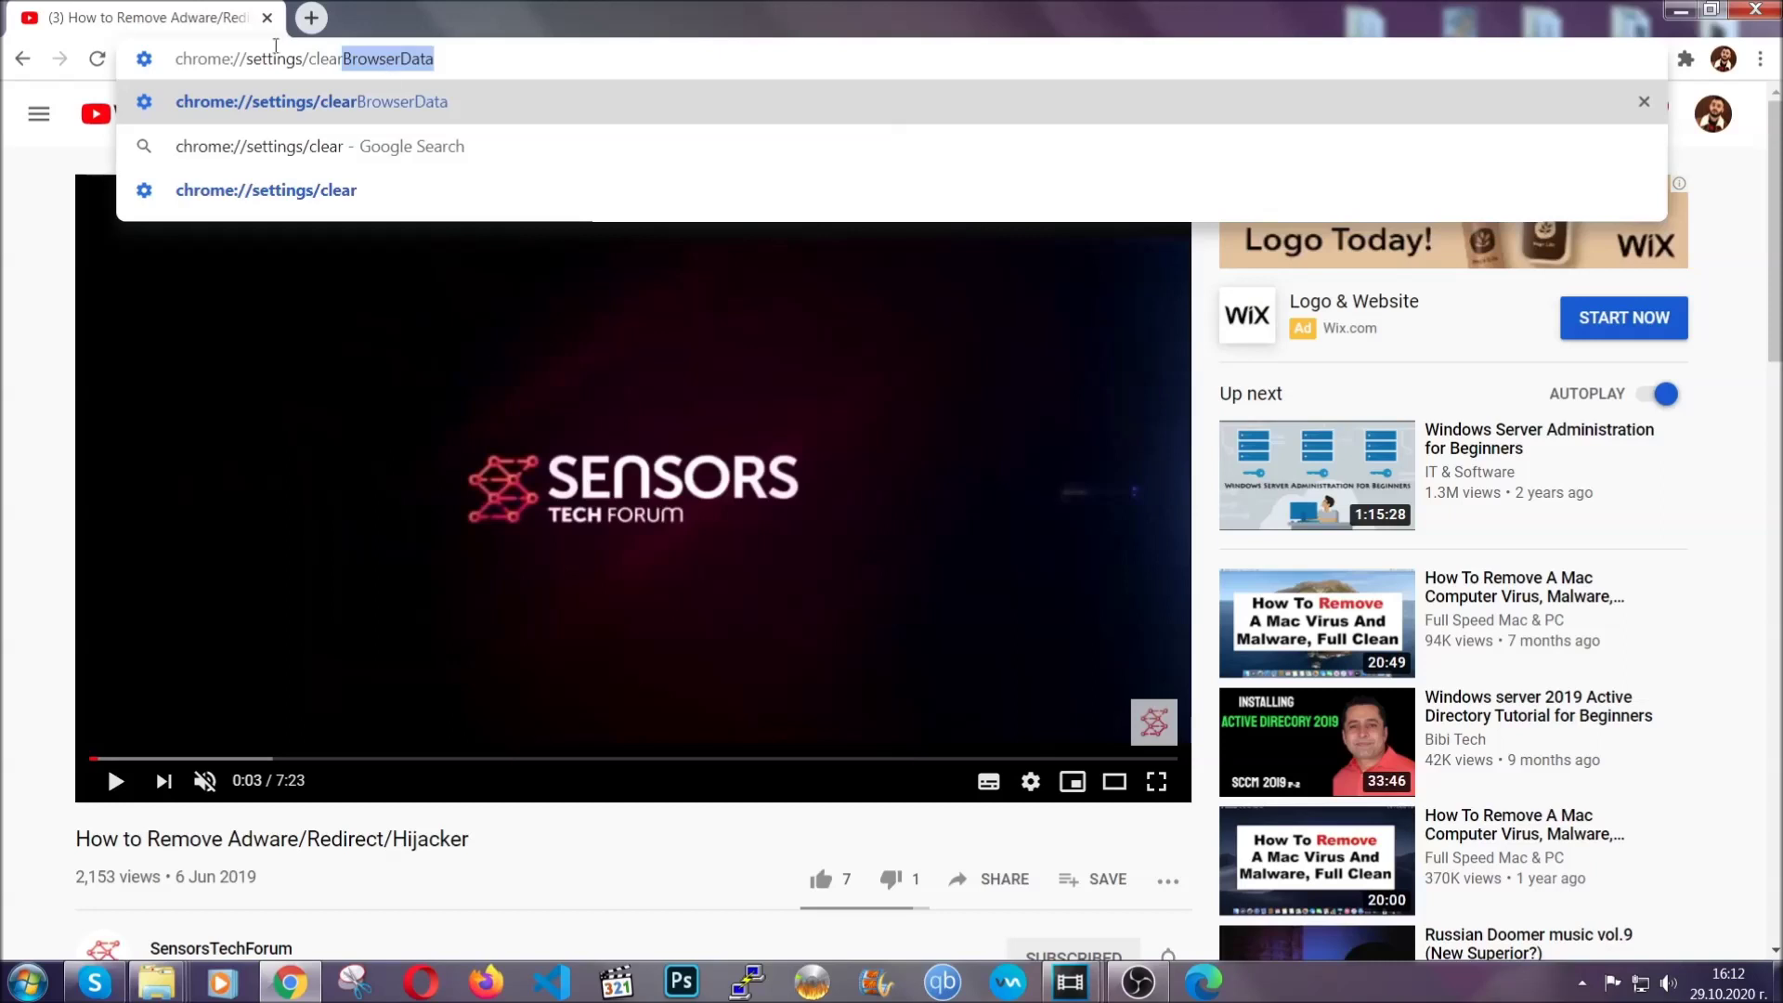
left_click(260, 104)
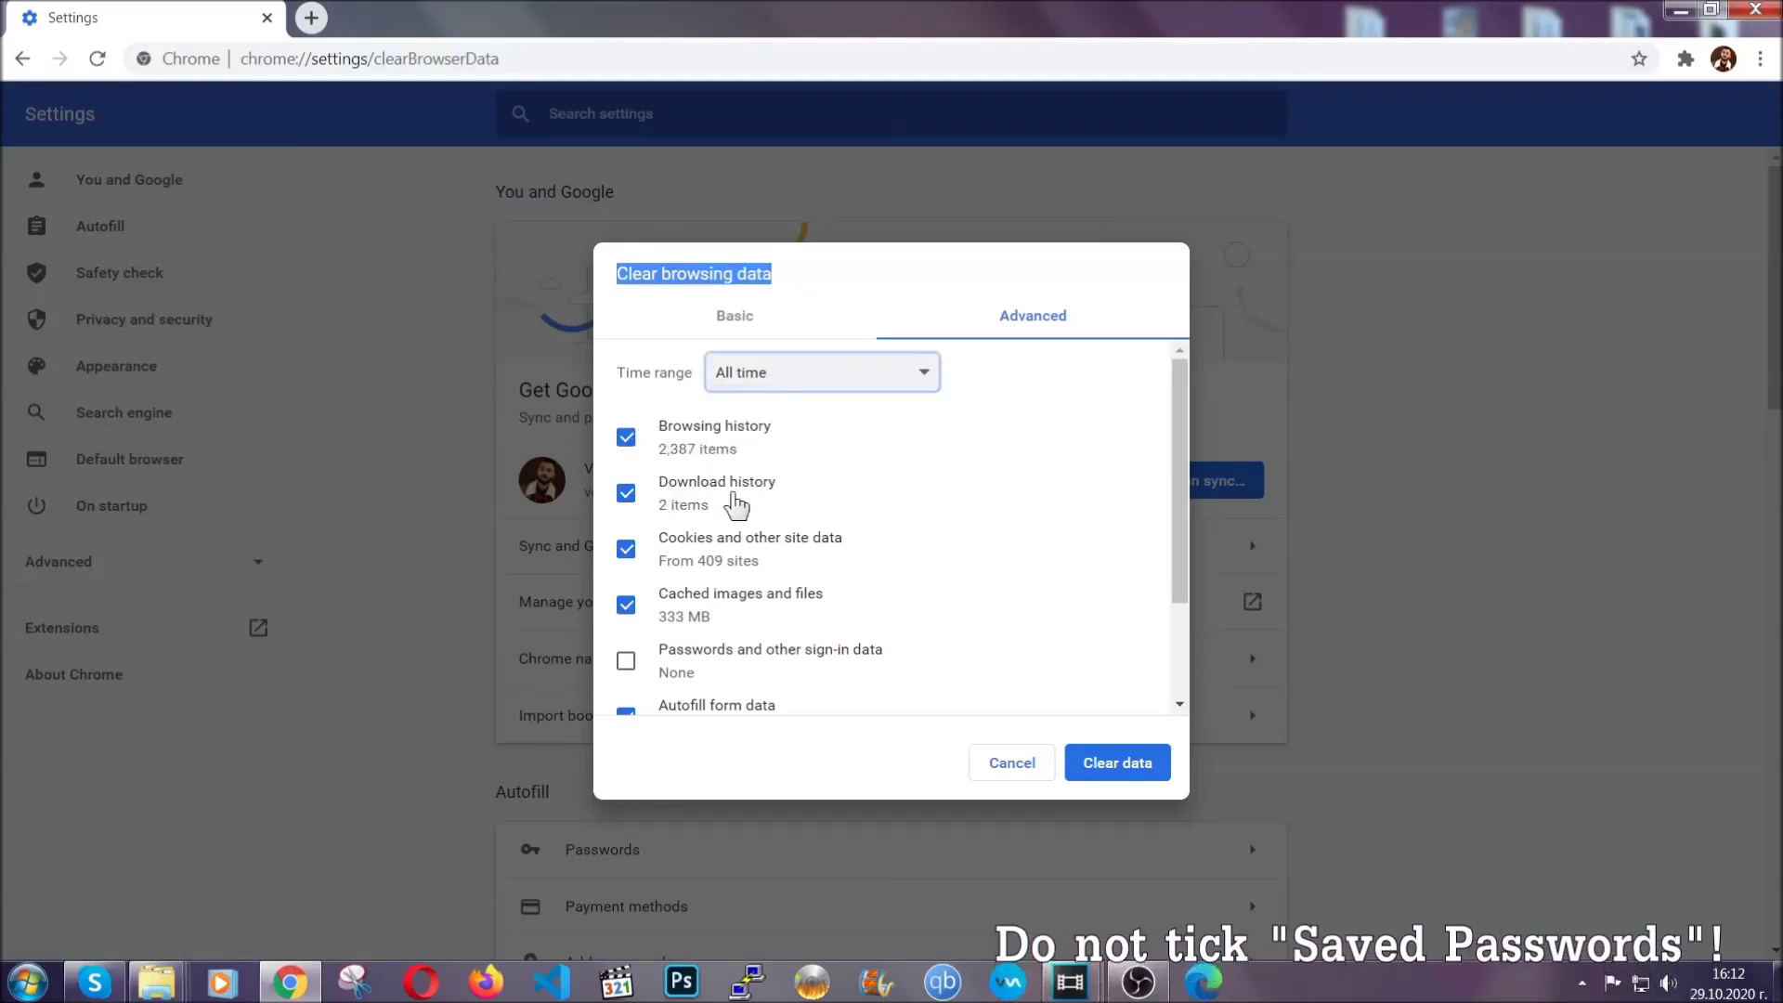
scroll(710, 612, "down", 2)
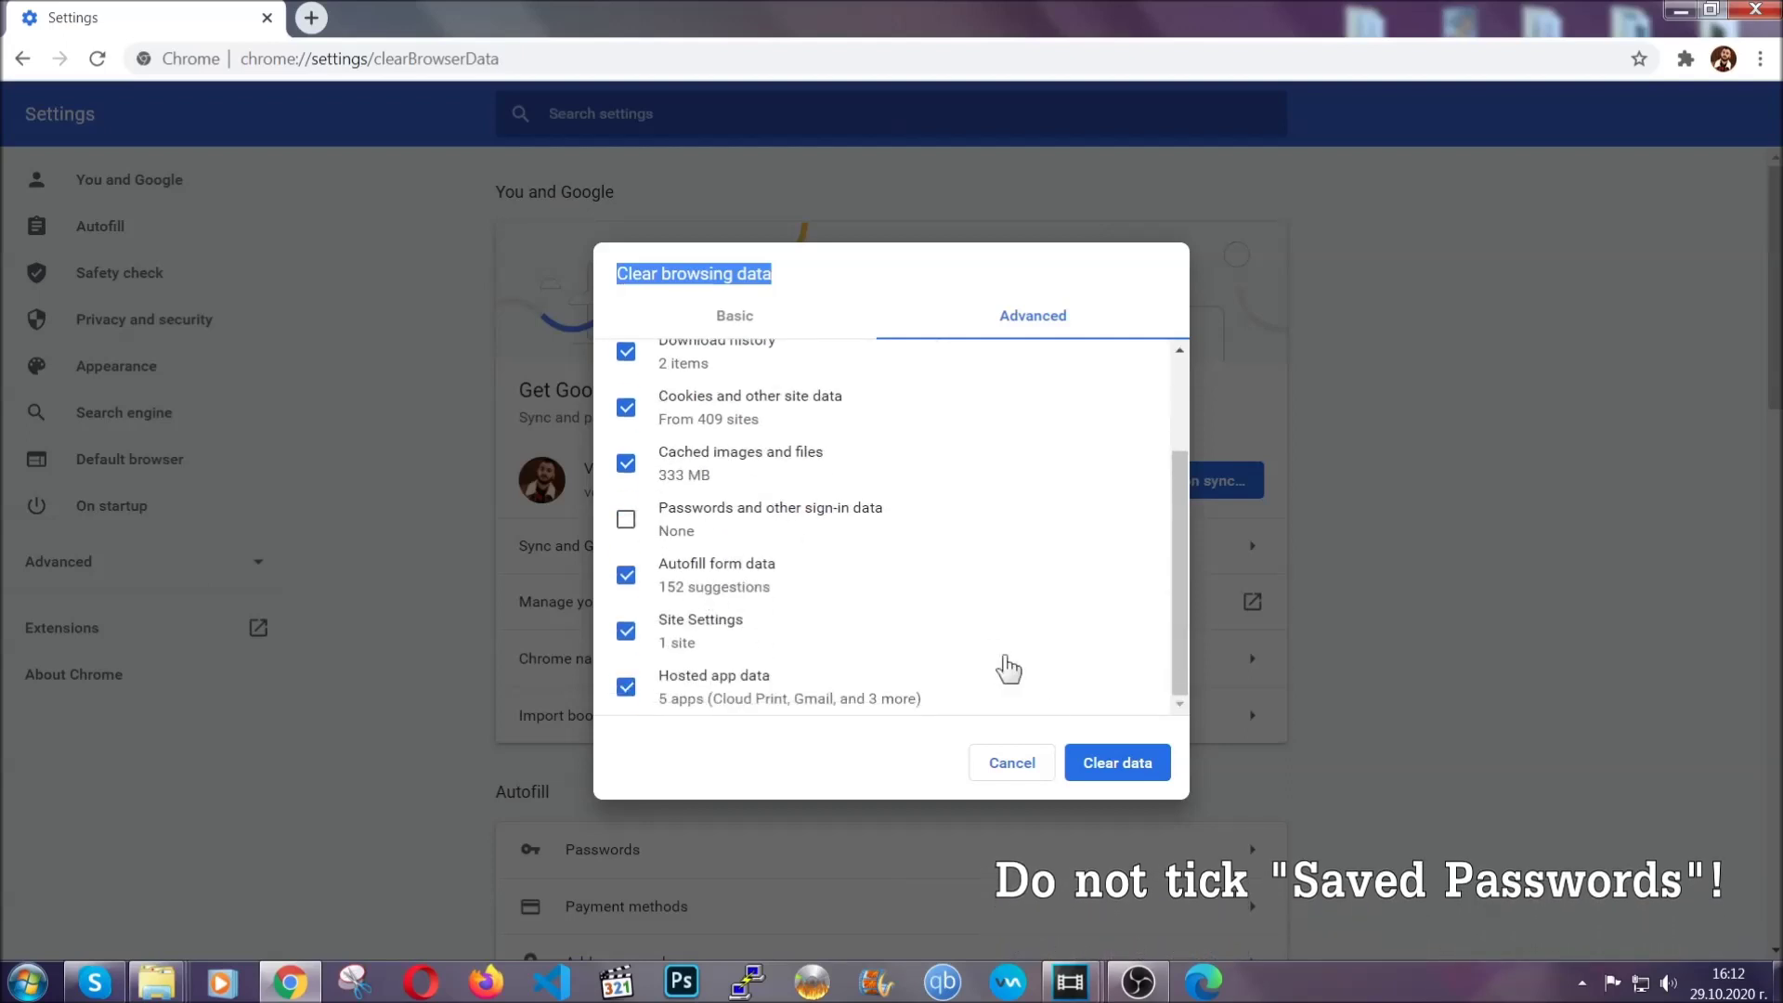
left_click(1095, 761)
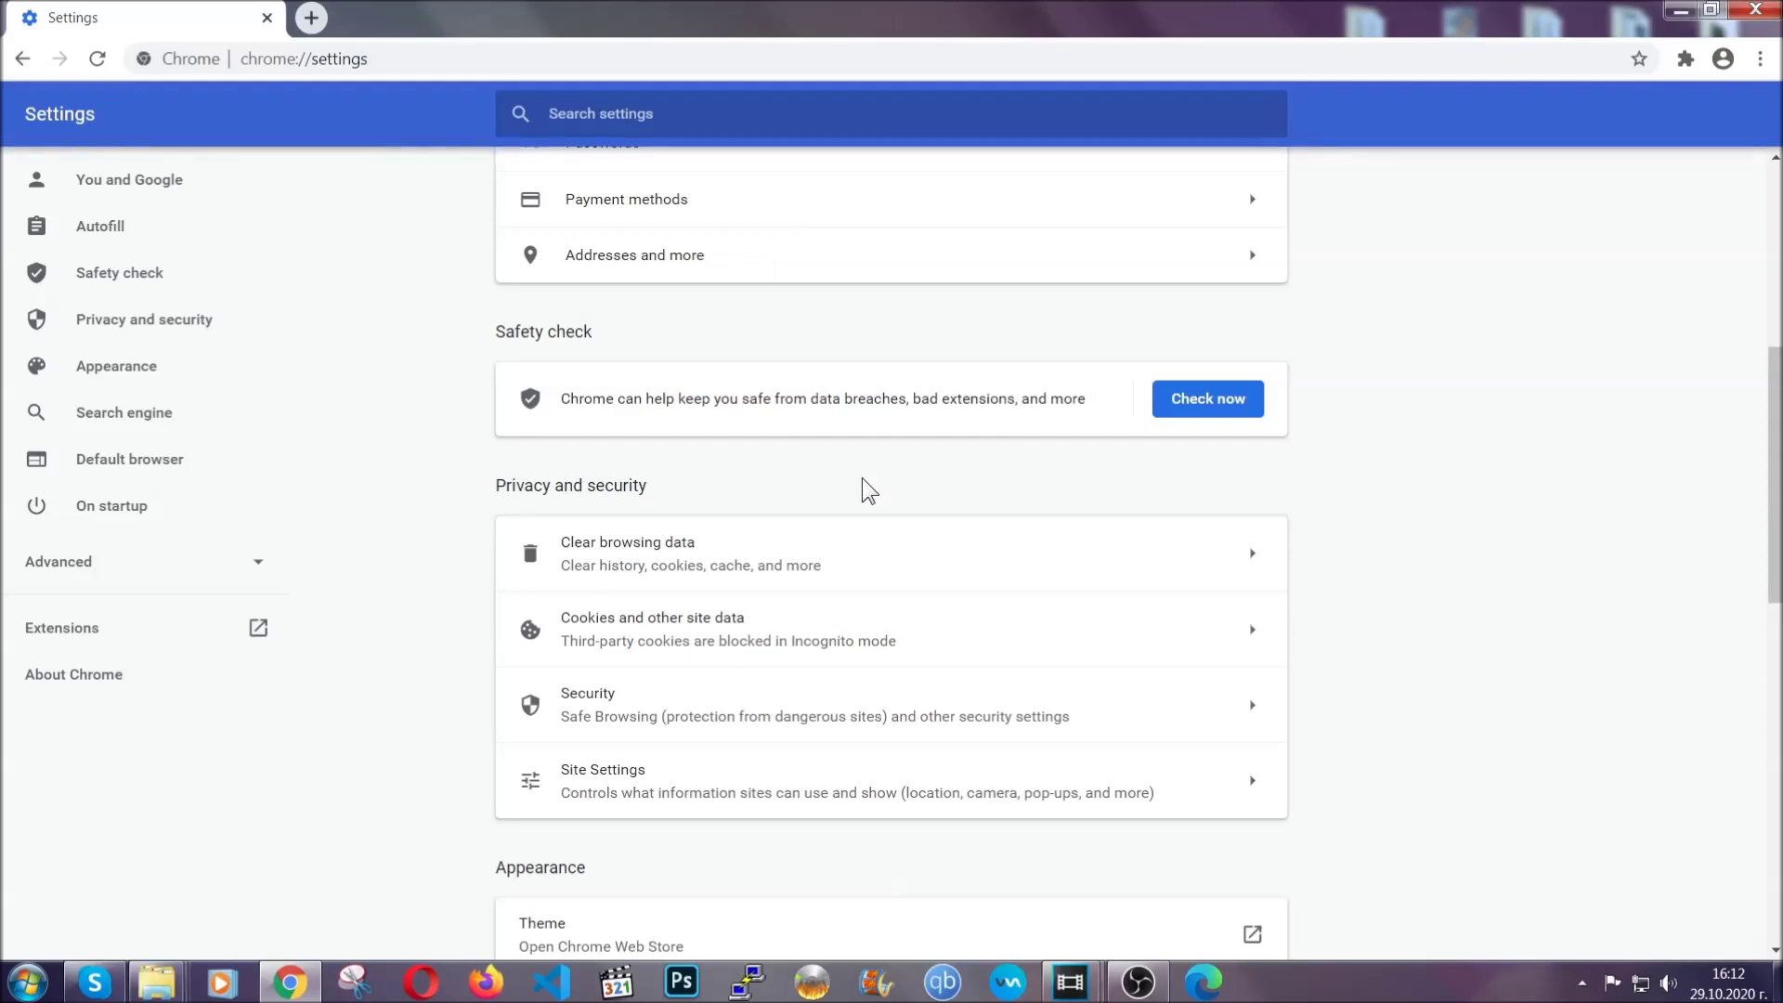
Remove the Bulk Media Downloader extension from More tools > Extensions and return to the list.
left_click(1761, 61)
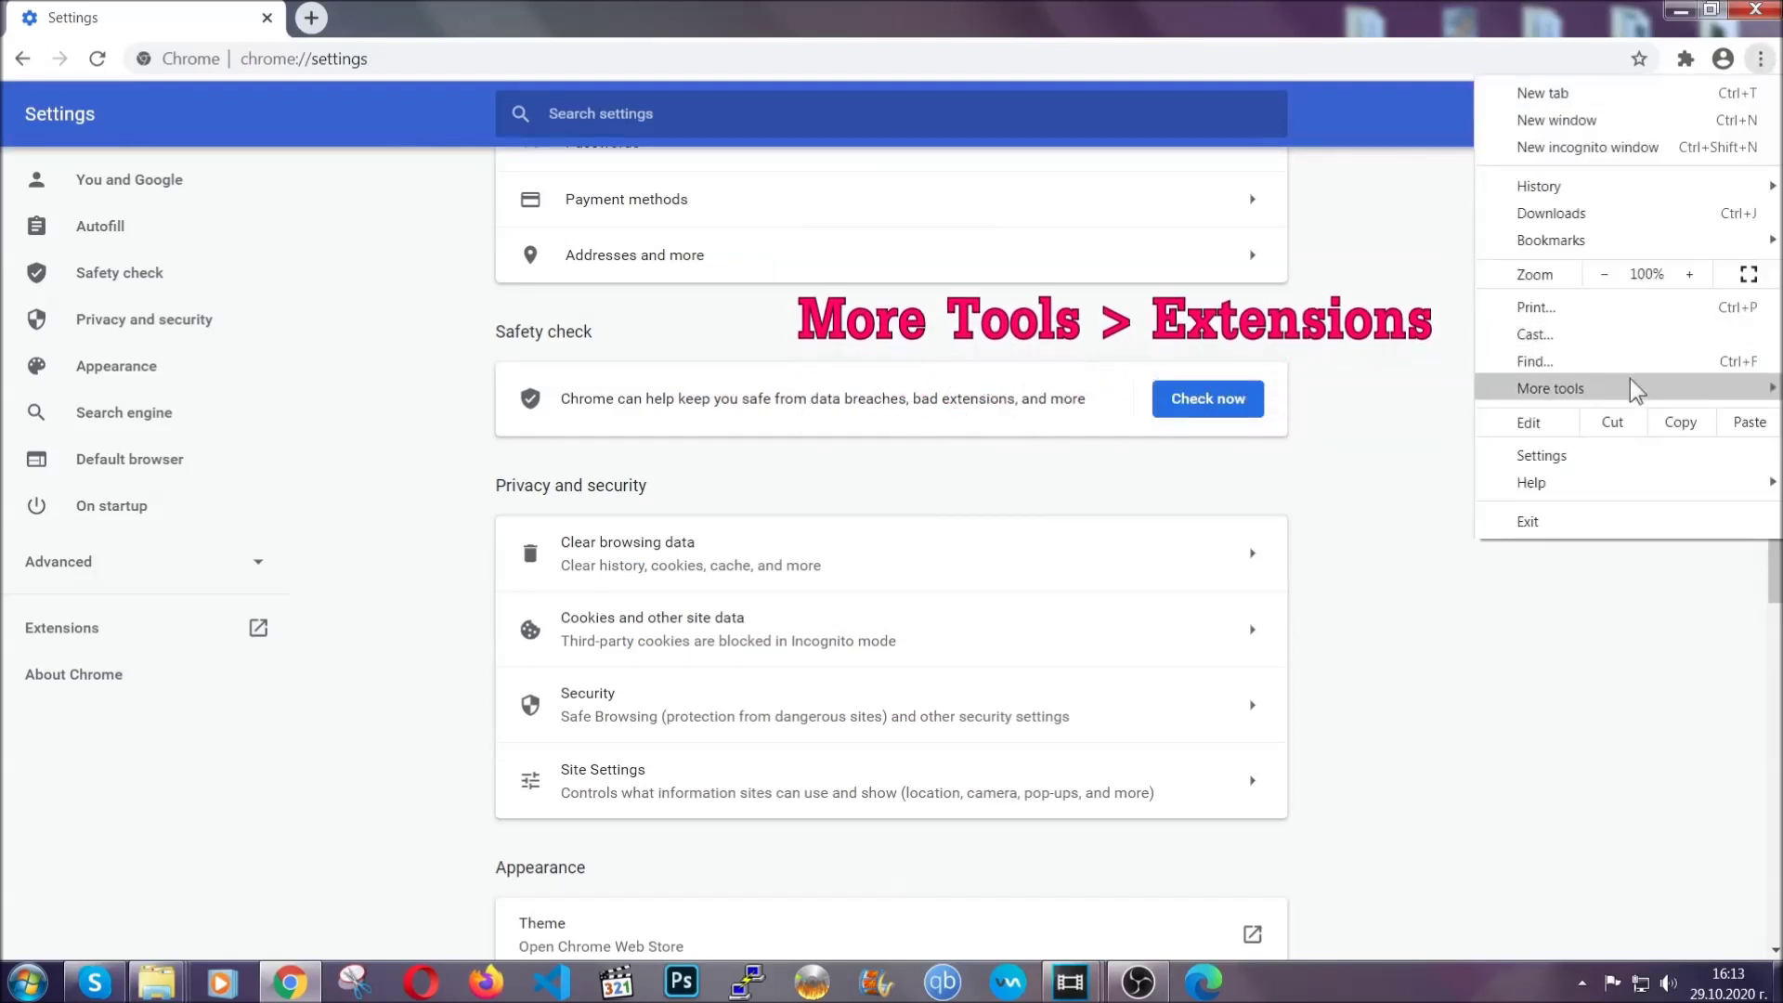
mouse_move(1629, 379)
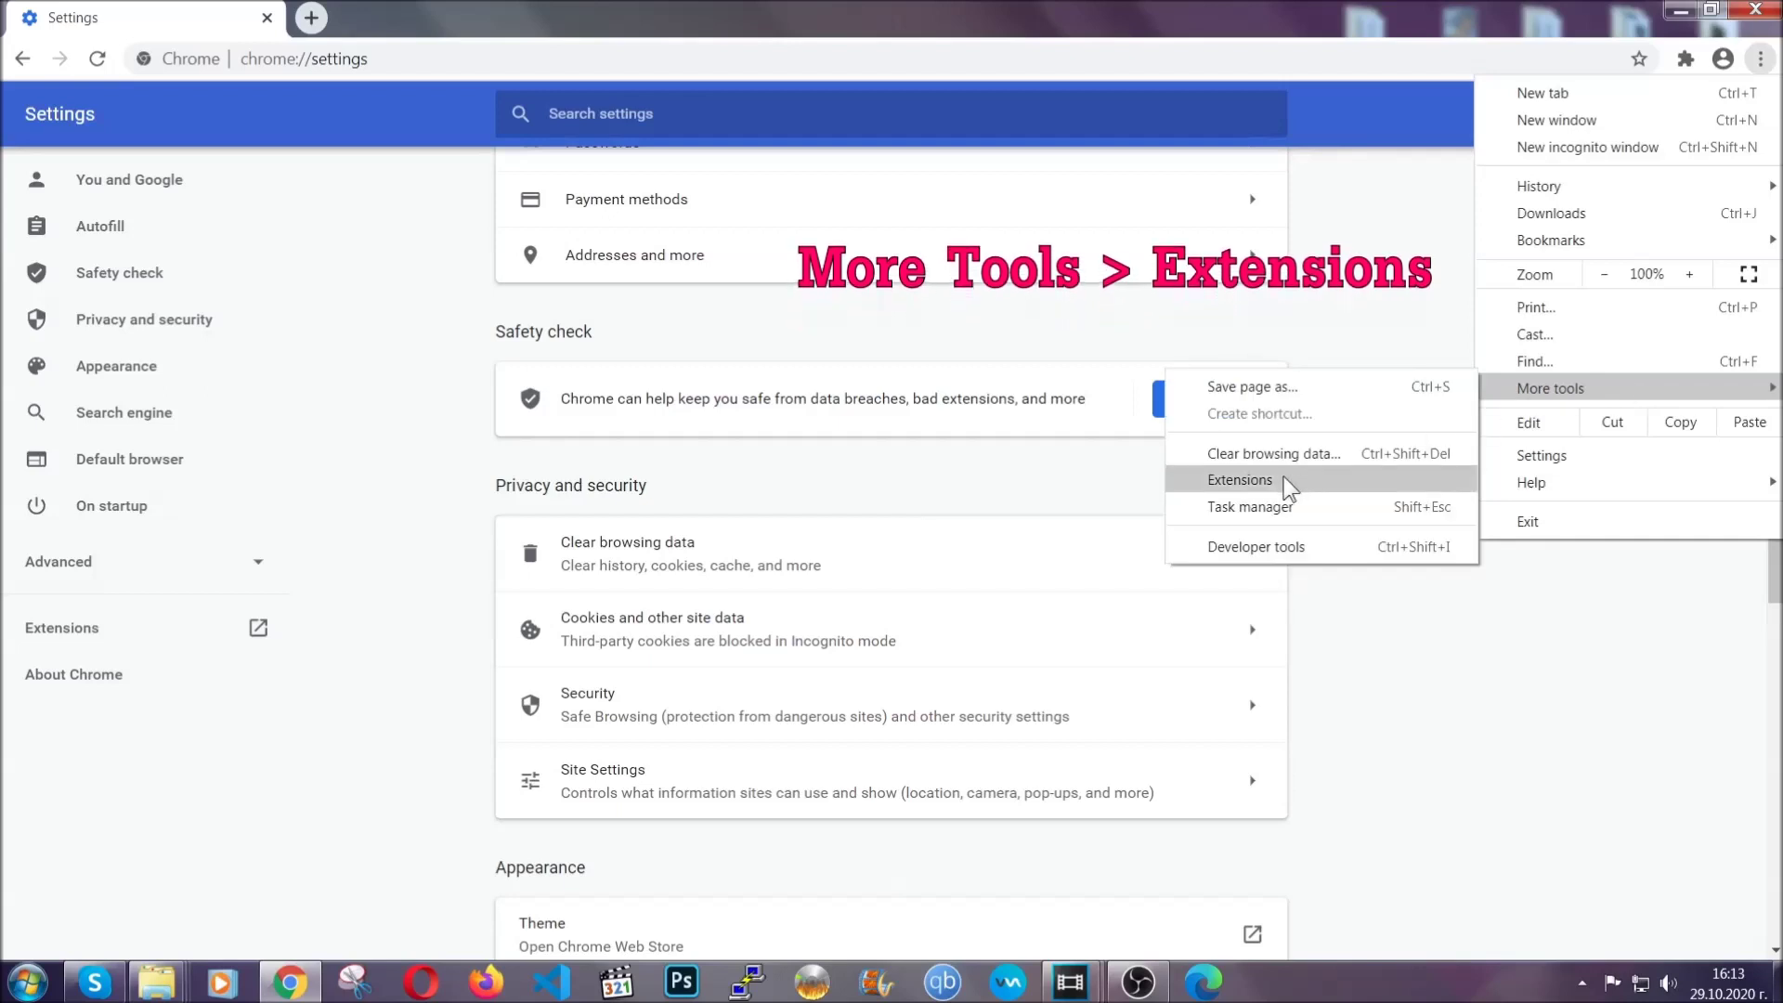
left_click(1239, 480)
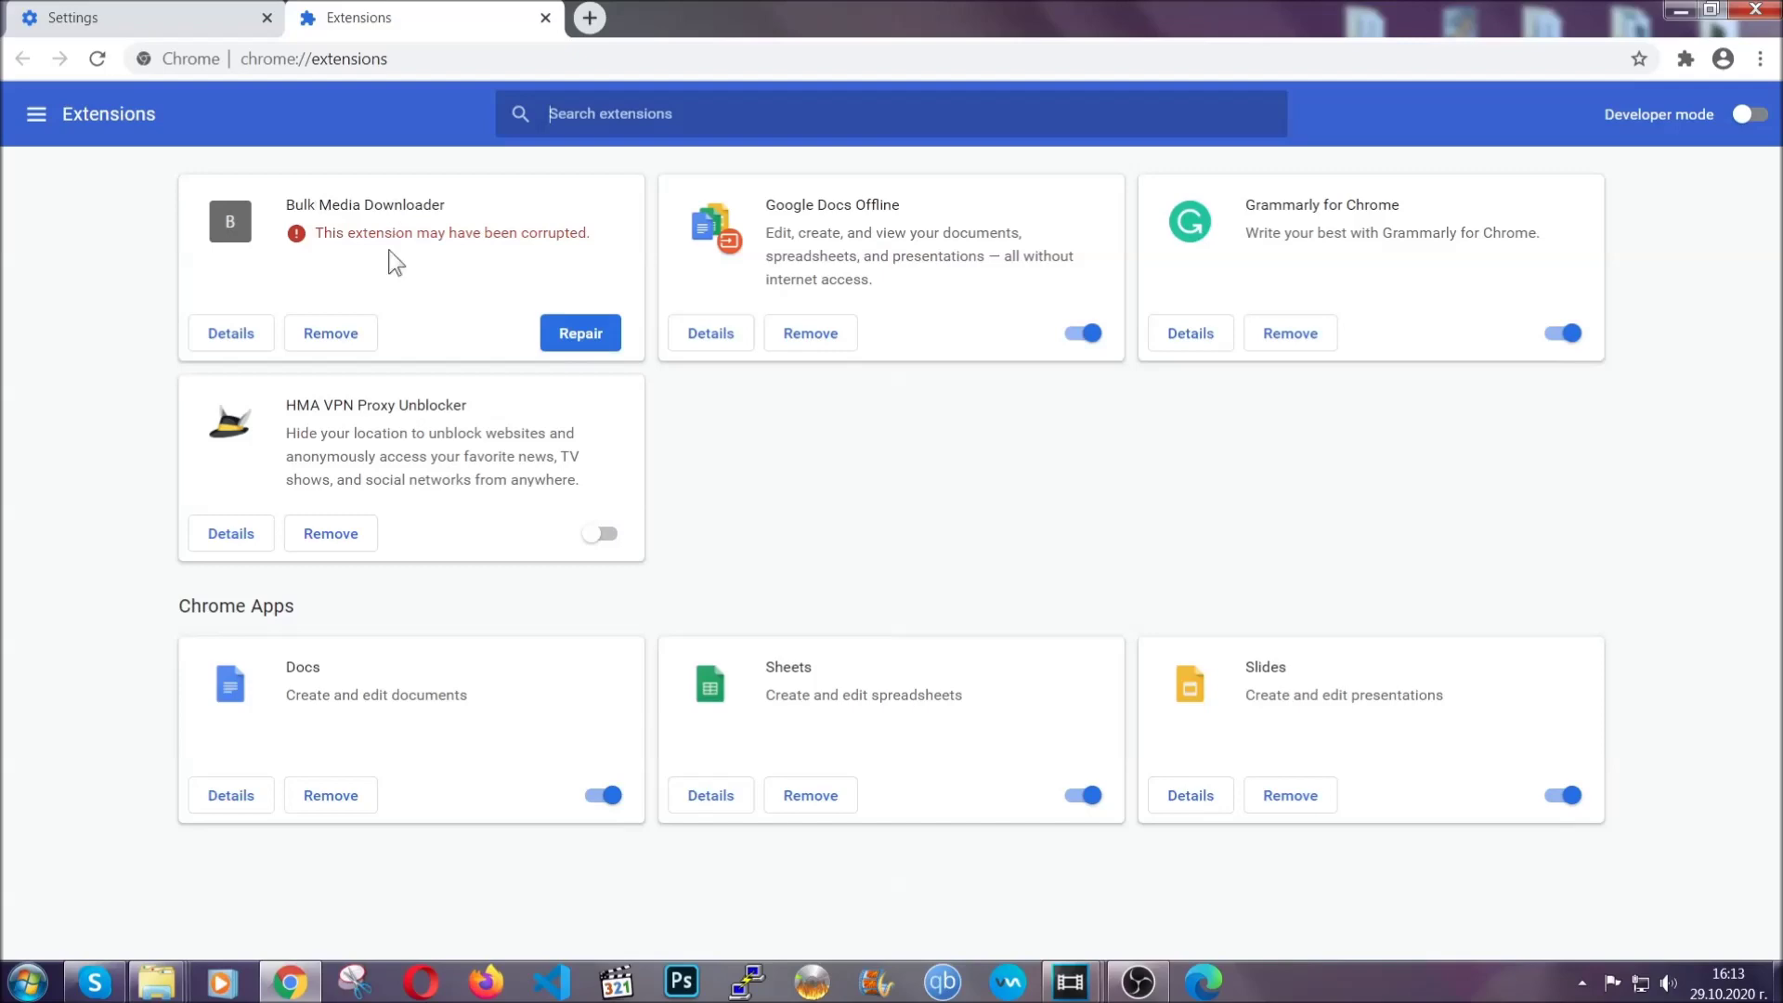
left_click(330, 334)
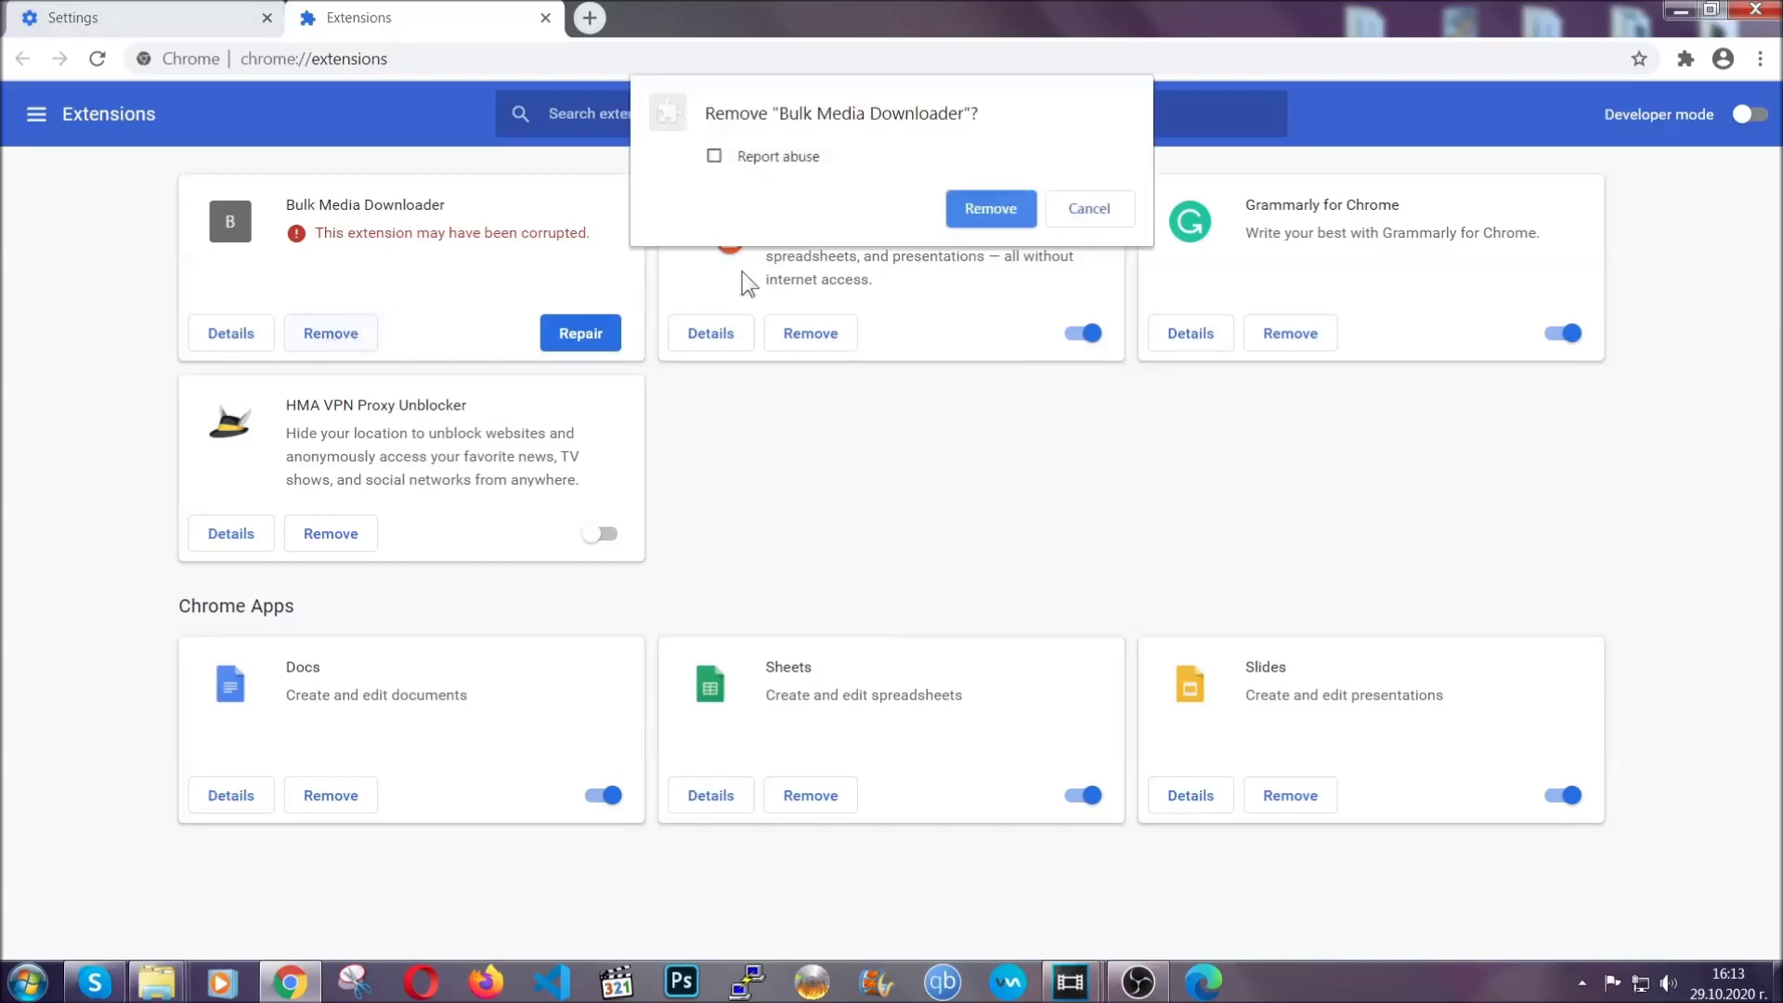
left_click(962, 209)
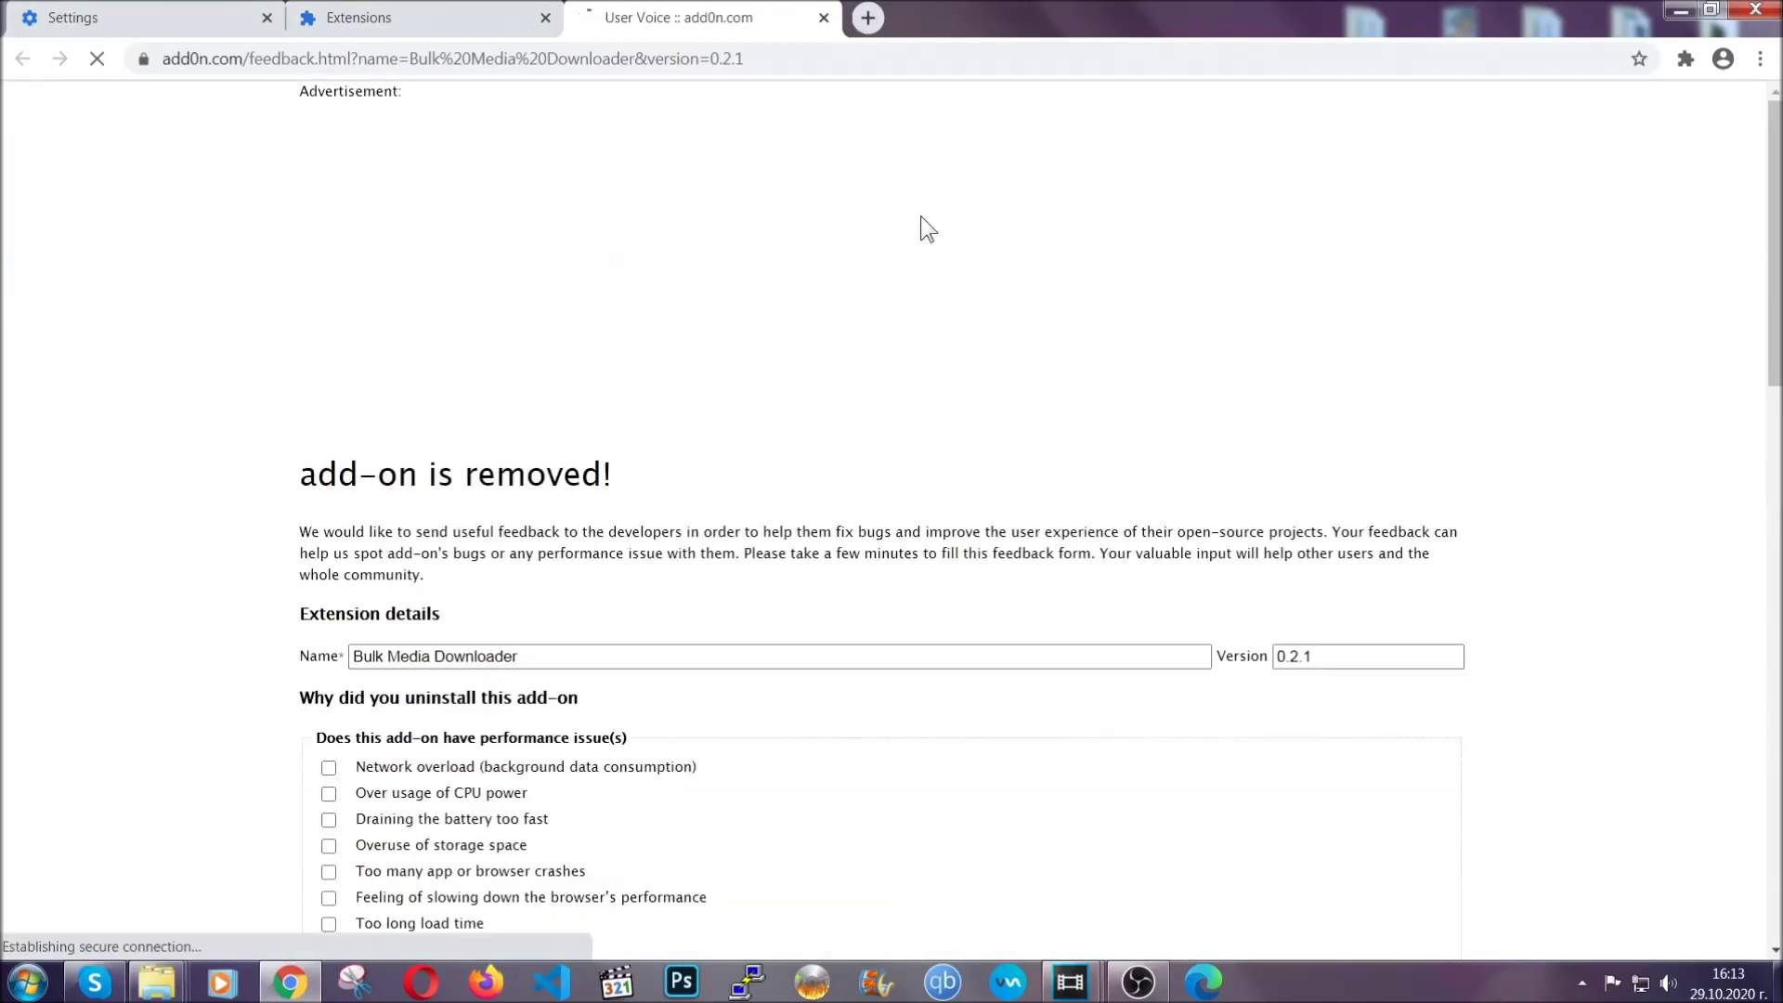
left_click(453, 19)
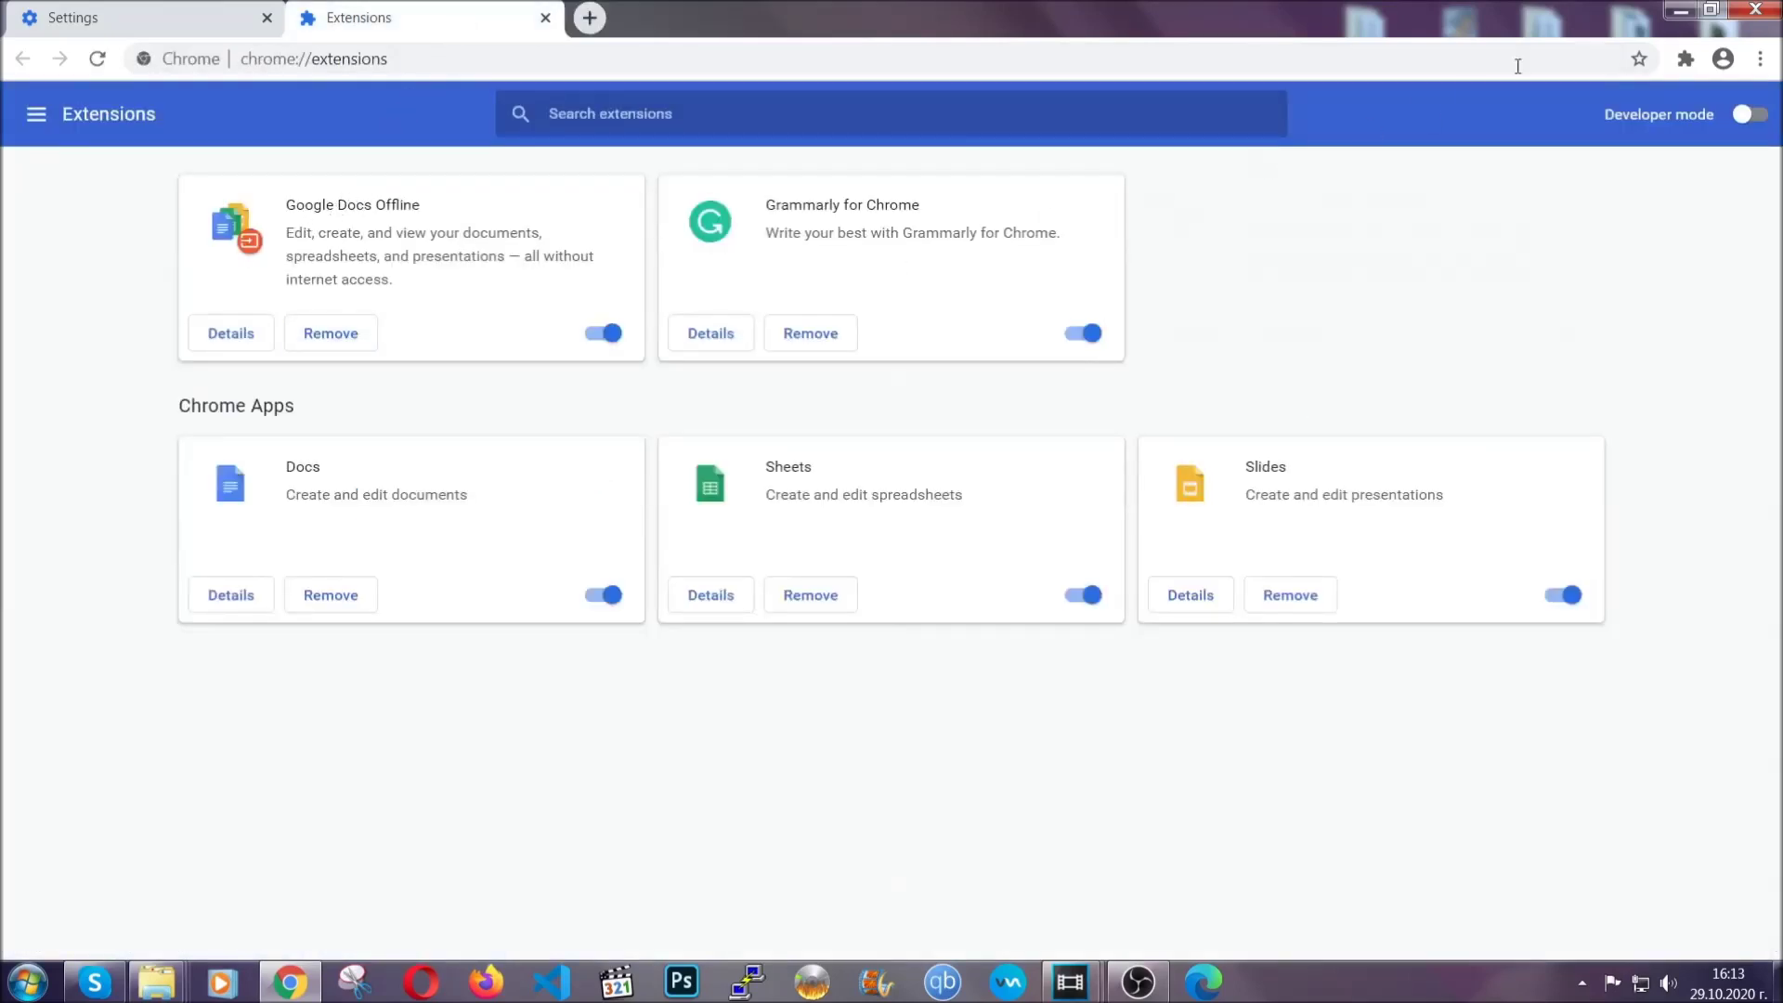
Minimize Chrome, open Firefox's about:support page and choose Refresh Firefox.
left_click(1666, 9)
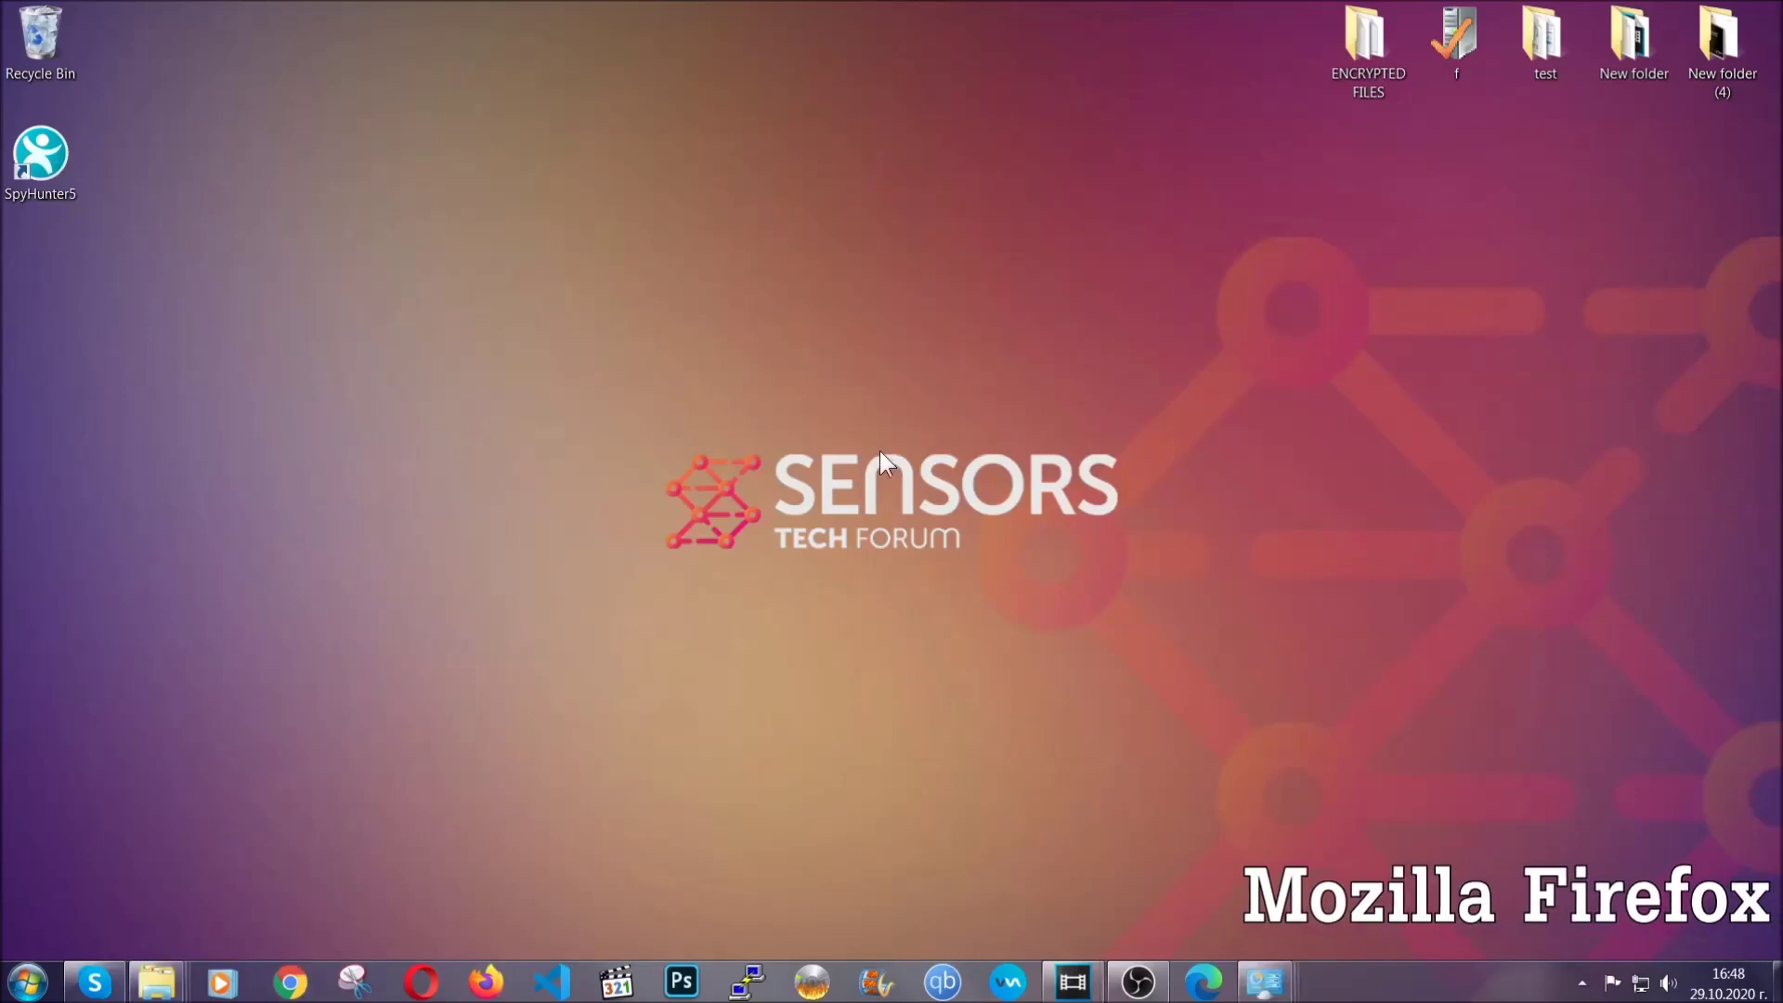
left_click(486, 980)
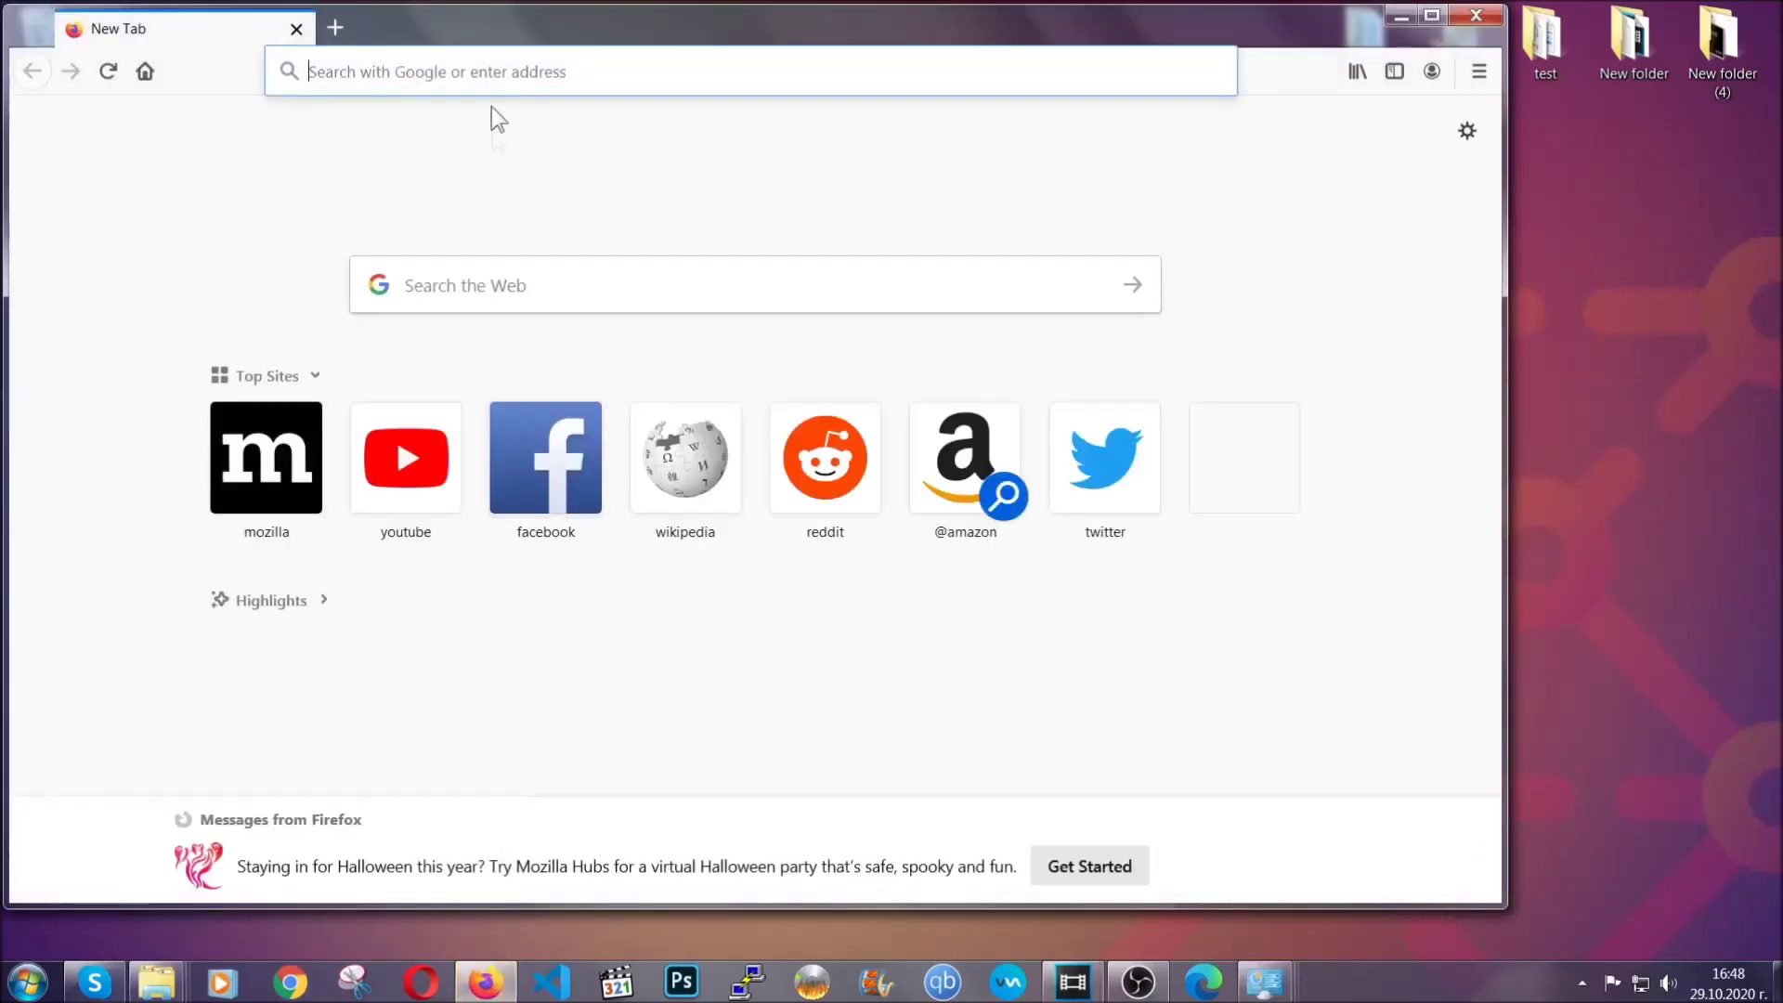
left_click(489, 70)
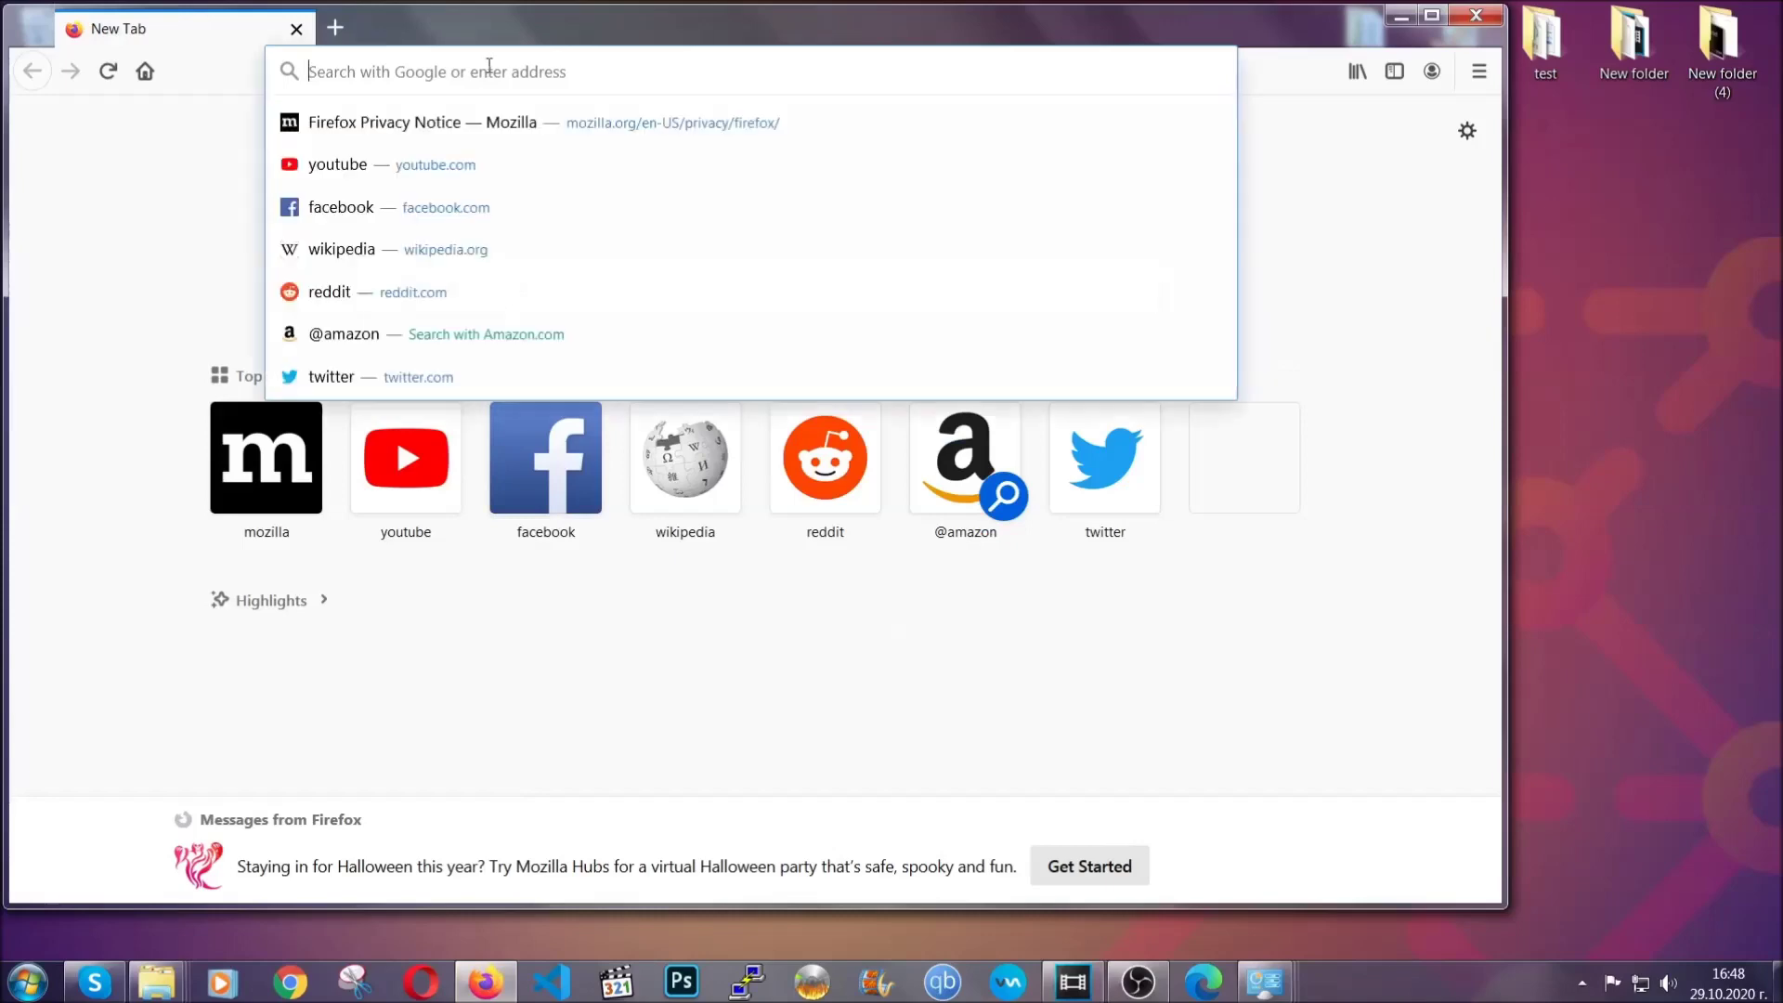
type("about:support")
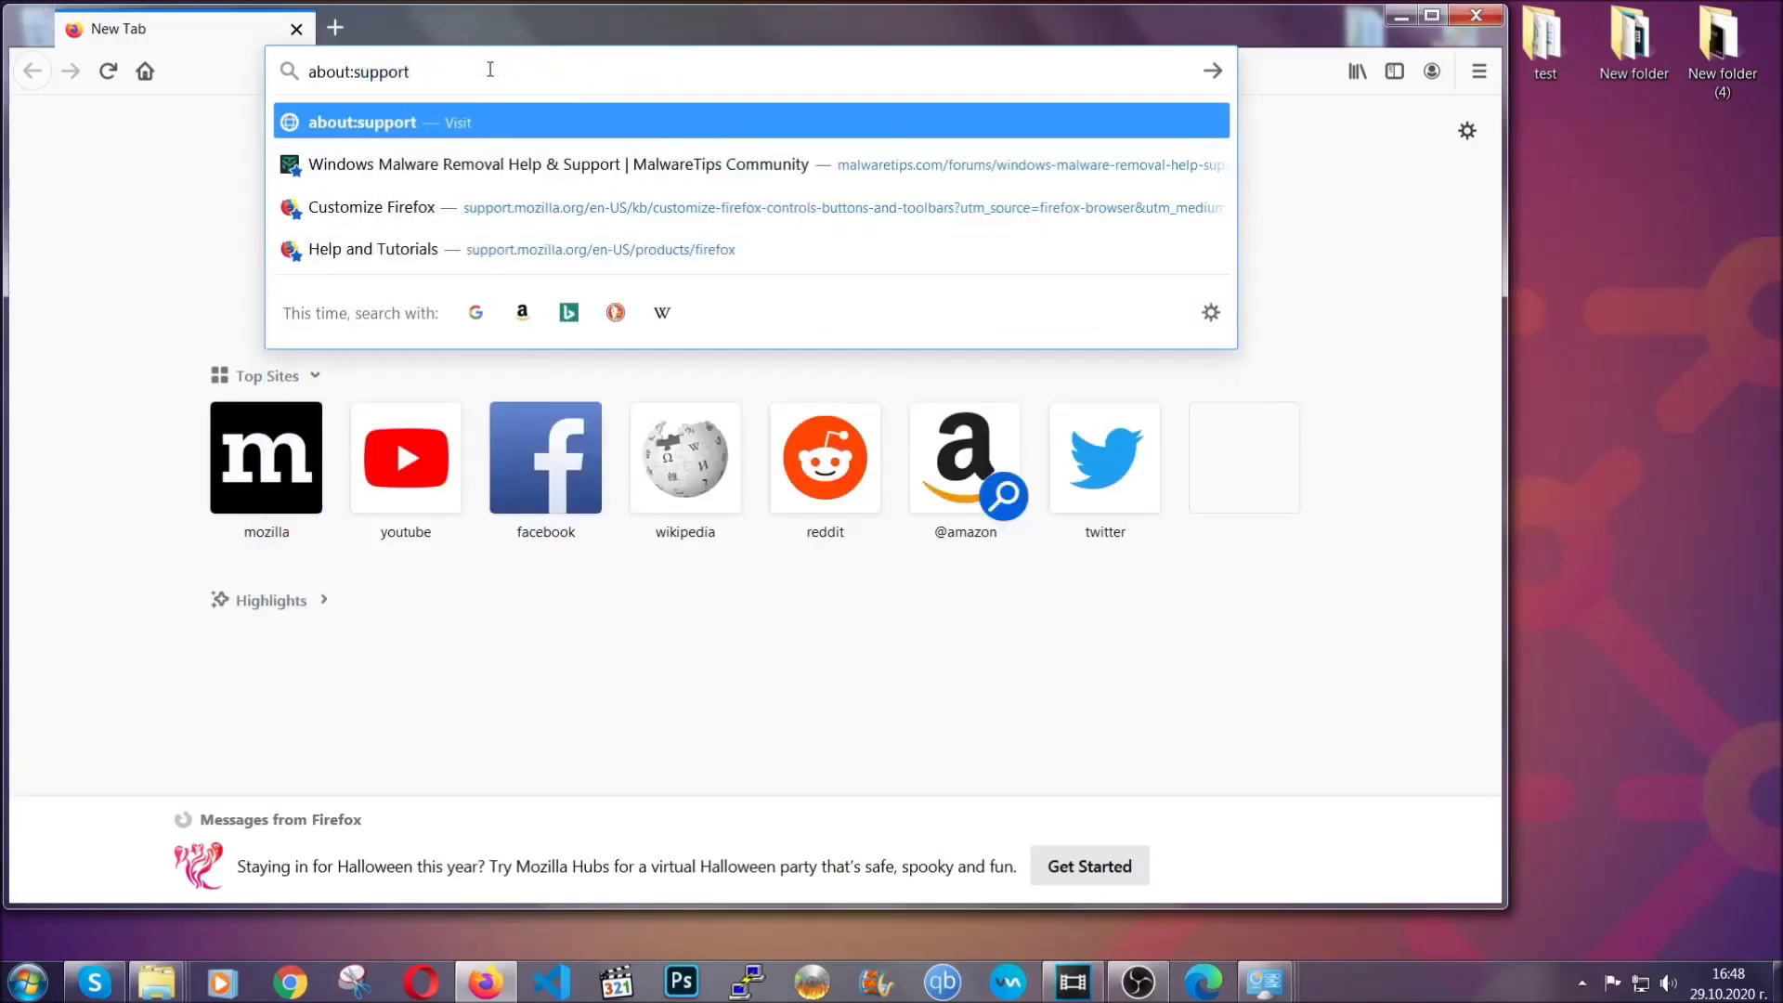
key("Return")
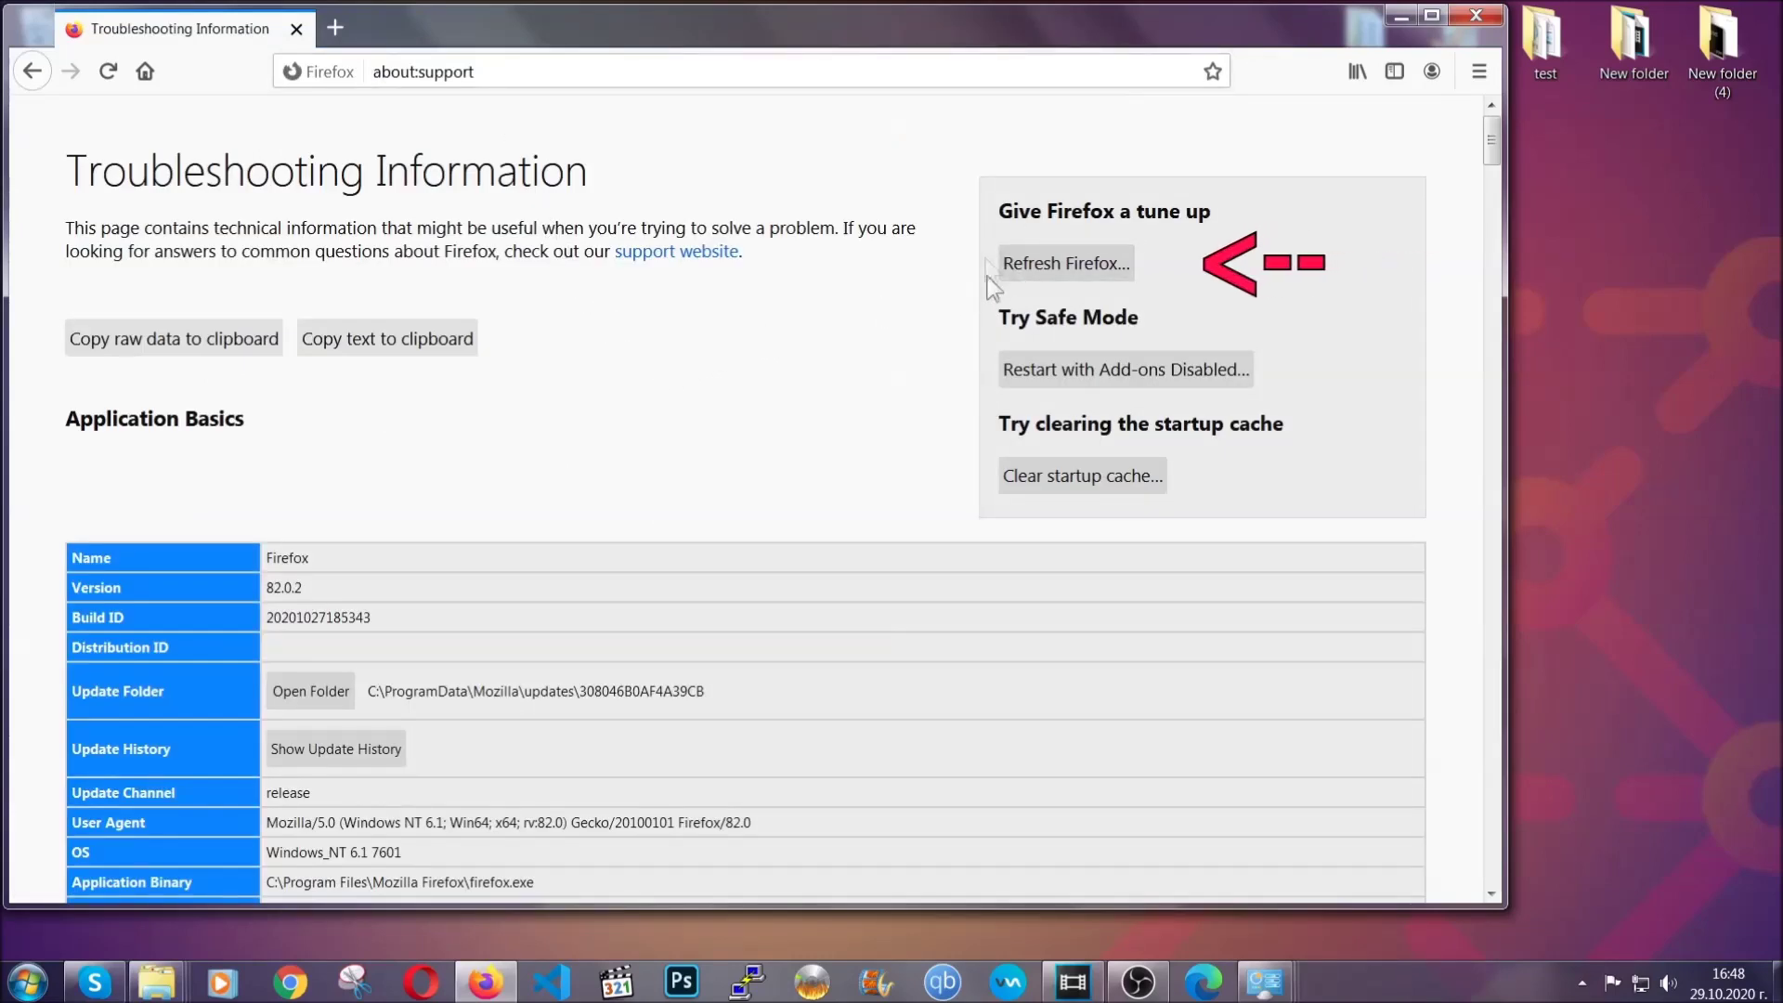
left_click(1054, 271)
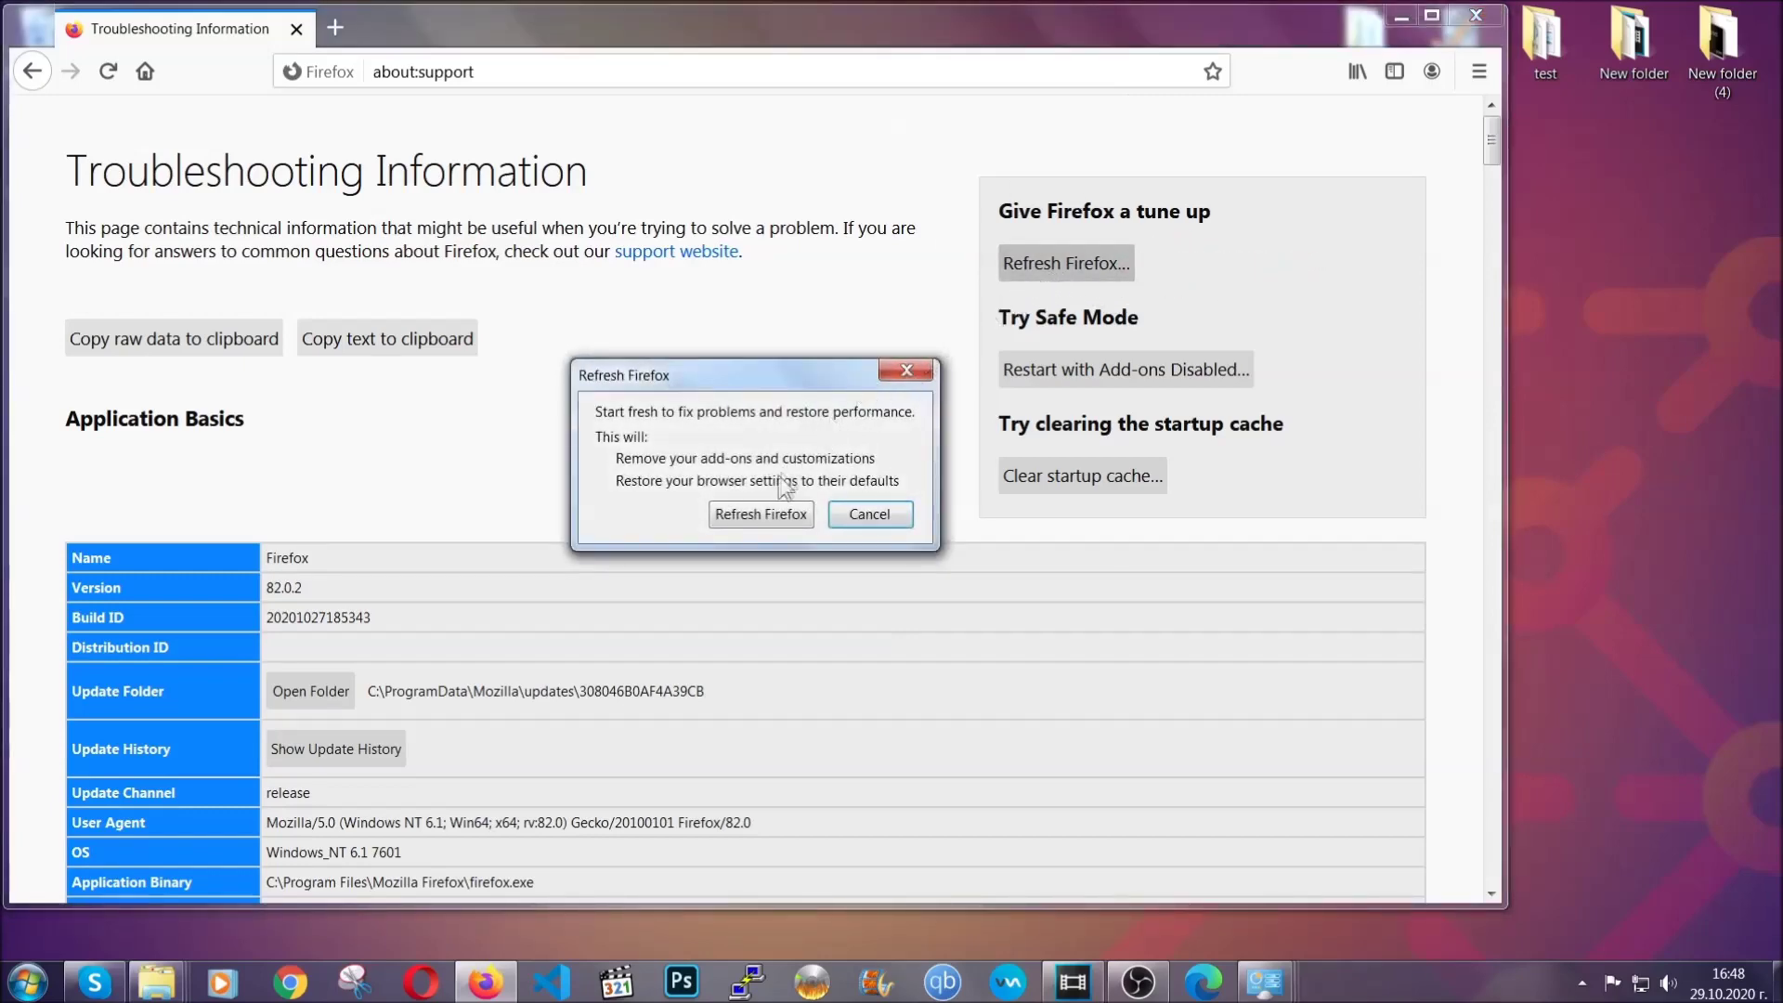
Confirm the Firefox refresh, finish the Import Wizard, and minimize Firefox.
left_click(758, 514)
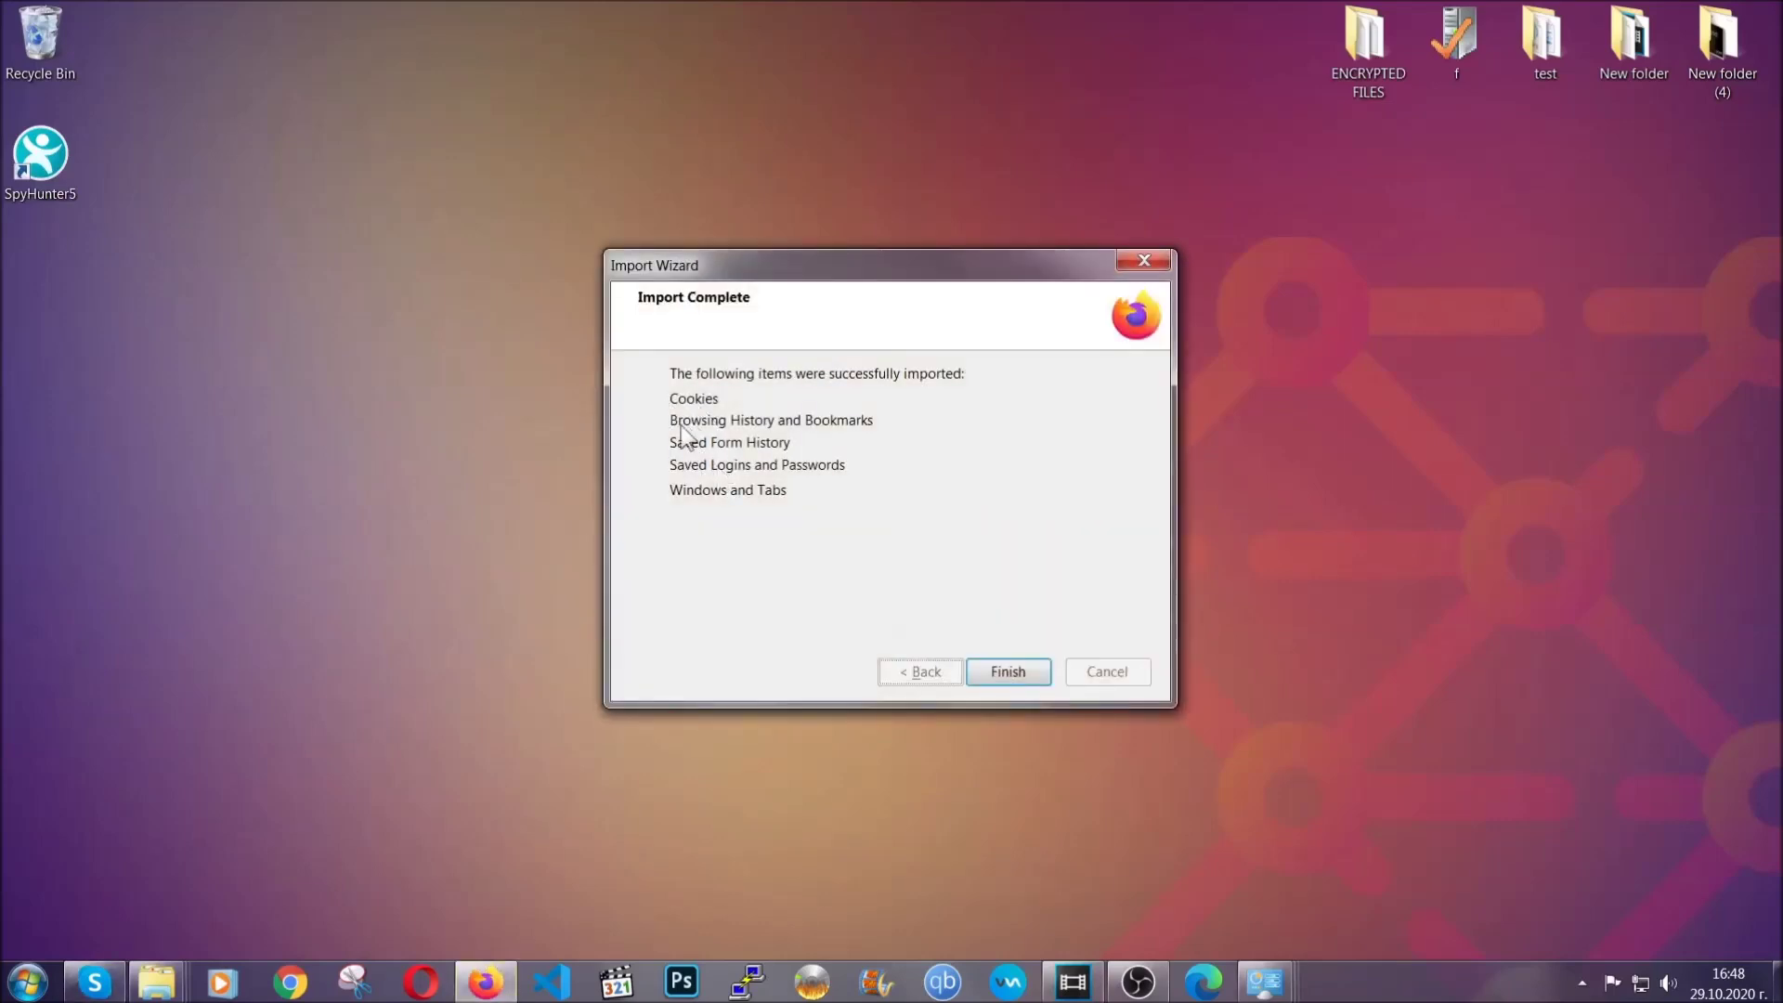
left_click(1002, 674)
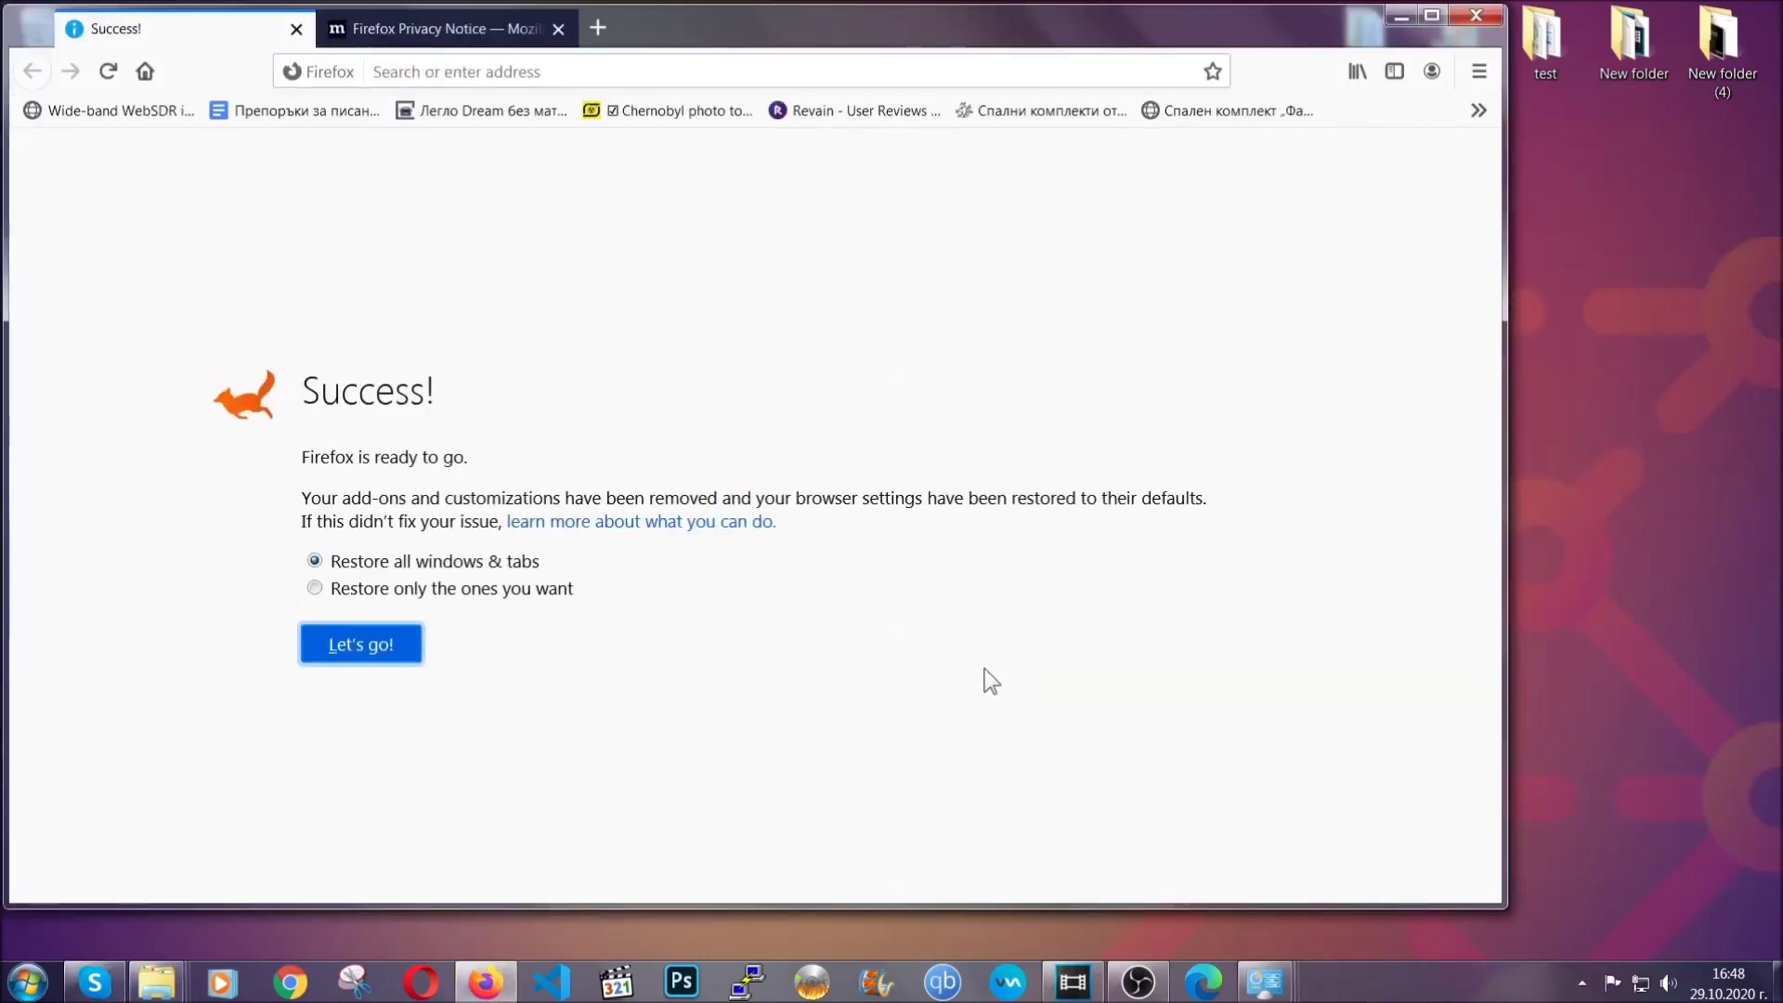
left_click(1396, 17)
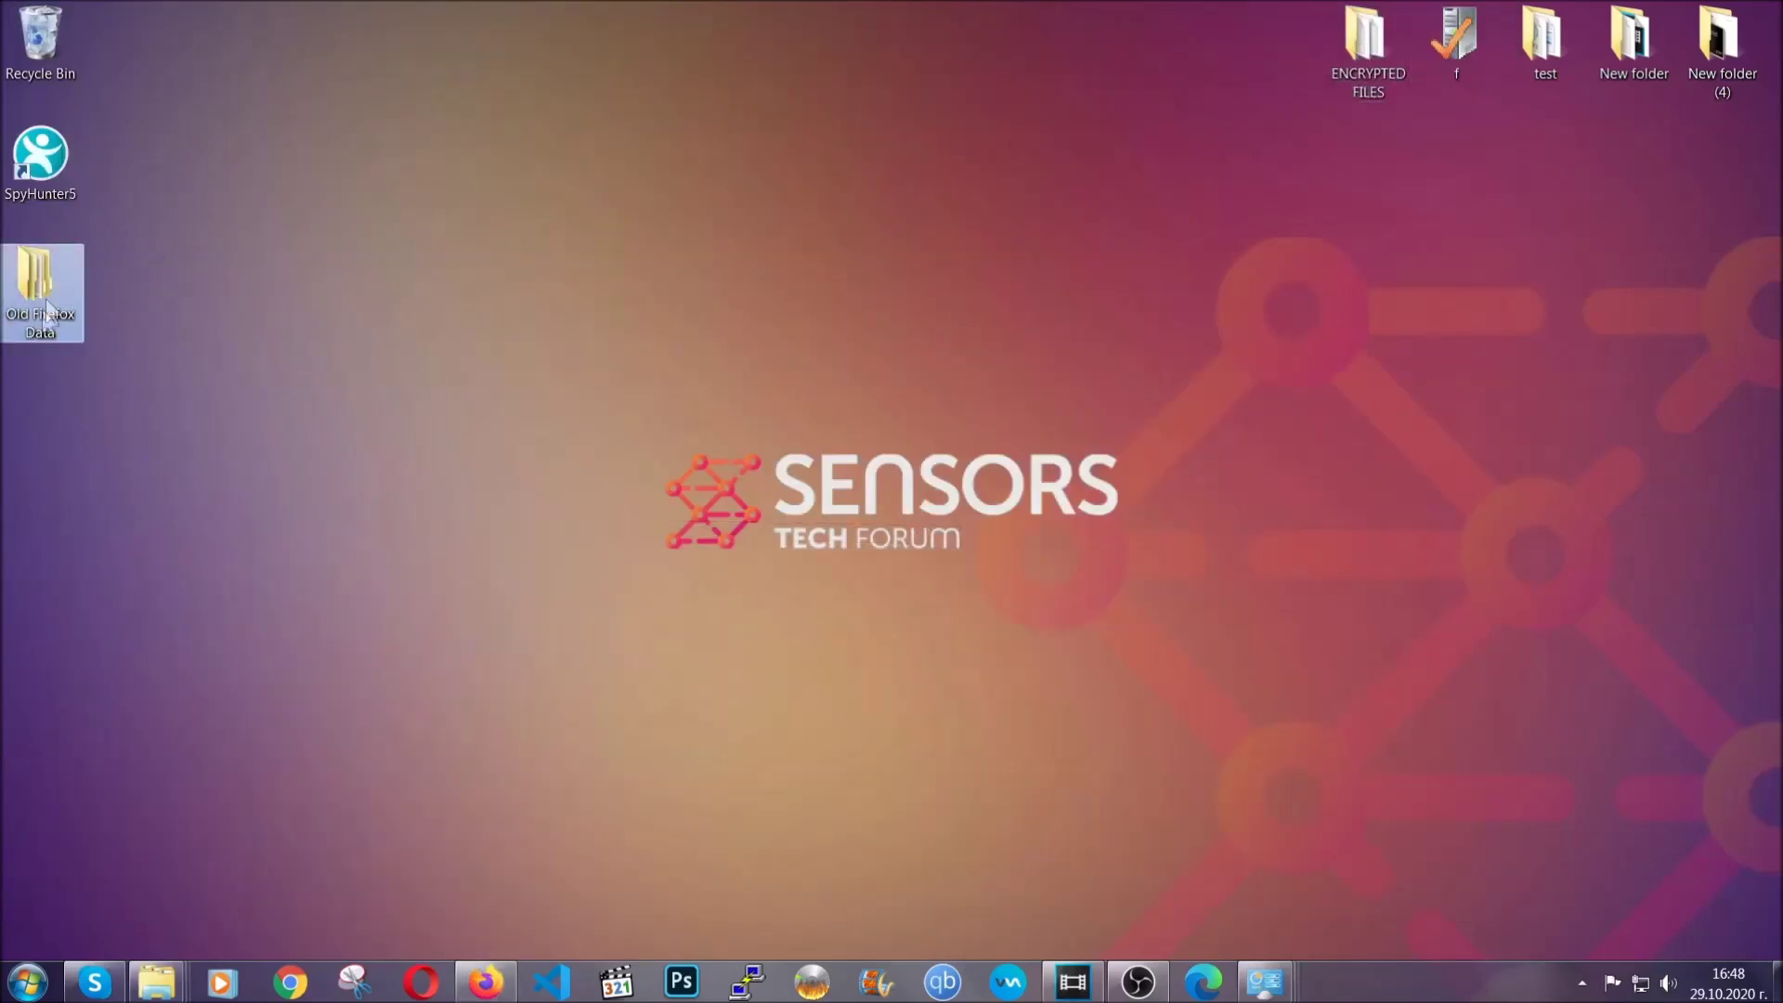
Load edge://settings/clearBrowserData and clear All time data with the default boxes, passwords excluded.
mouse_move(26, 329)
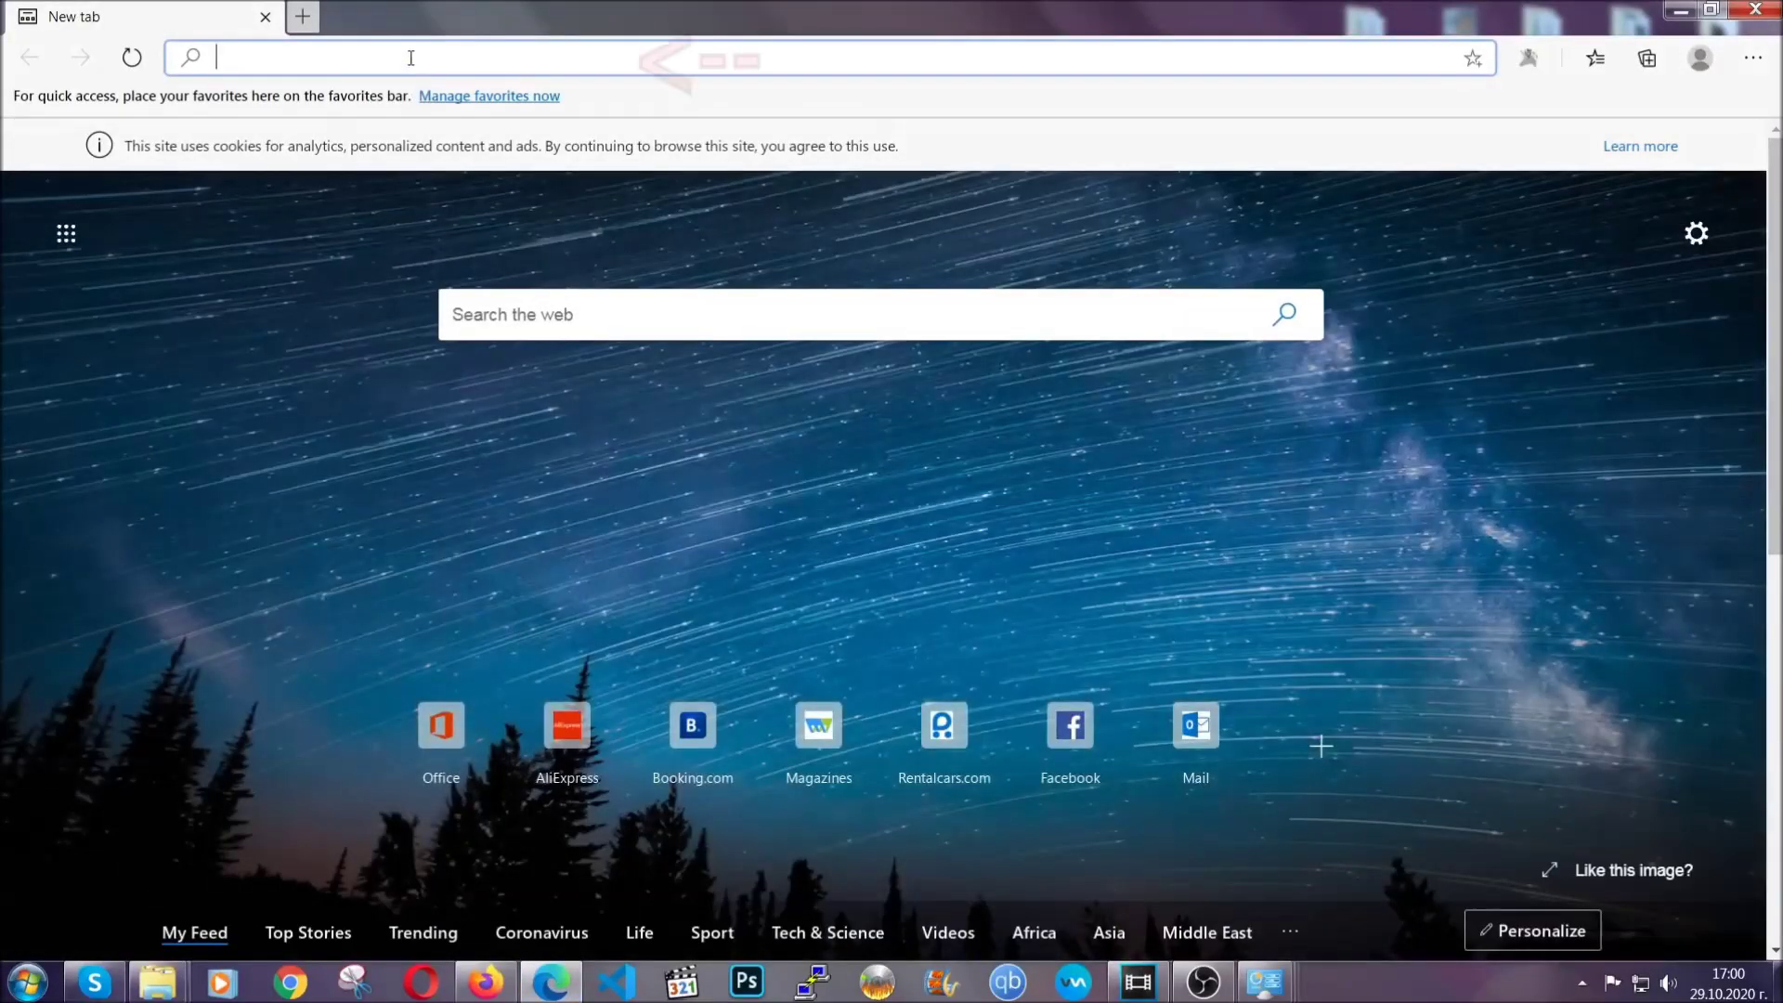
type("edge:")
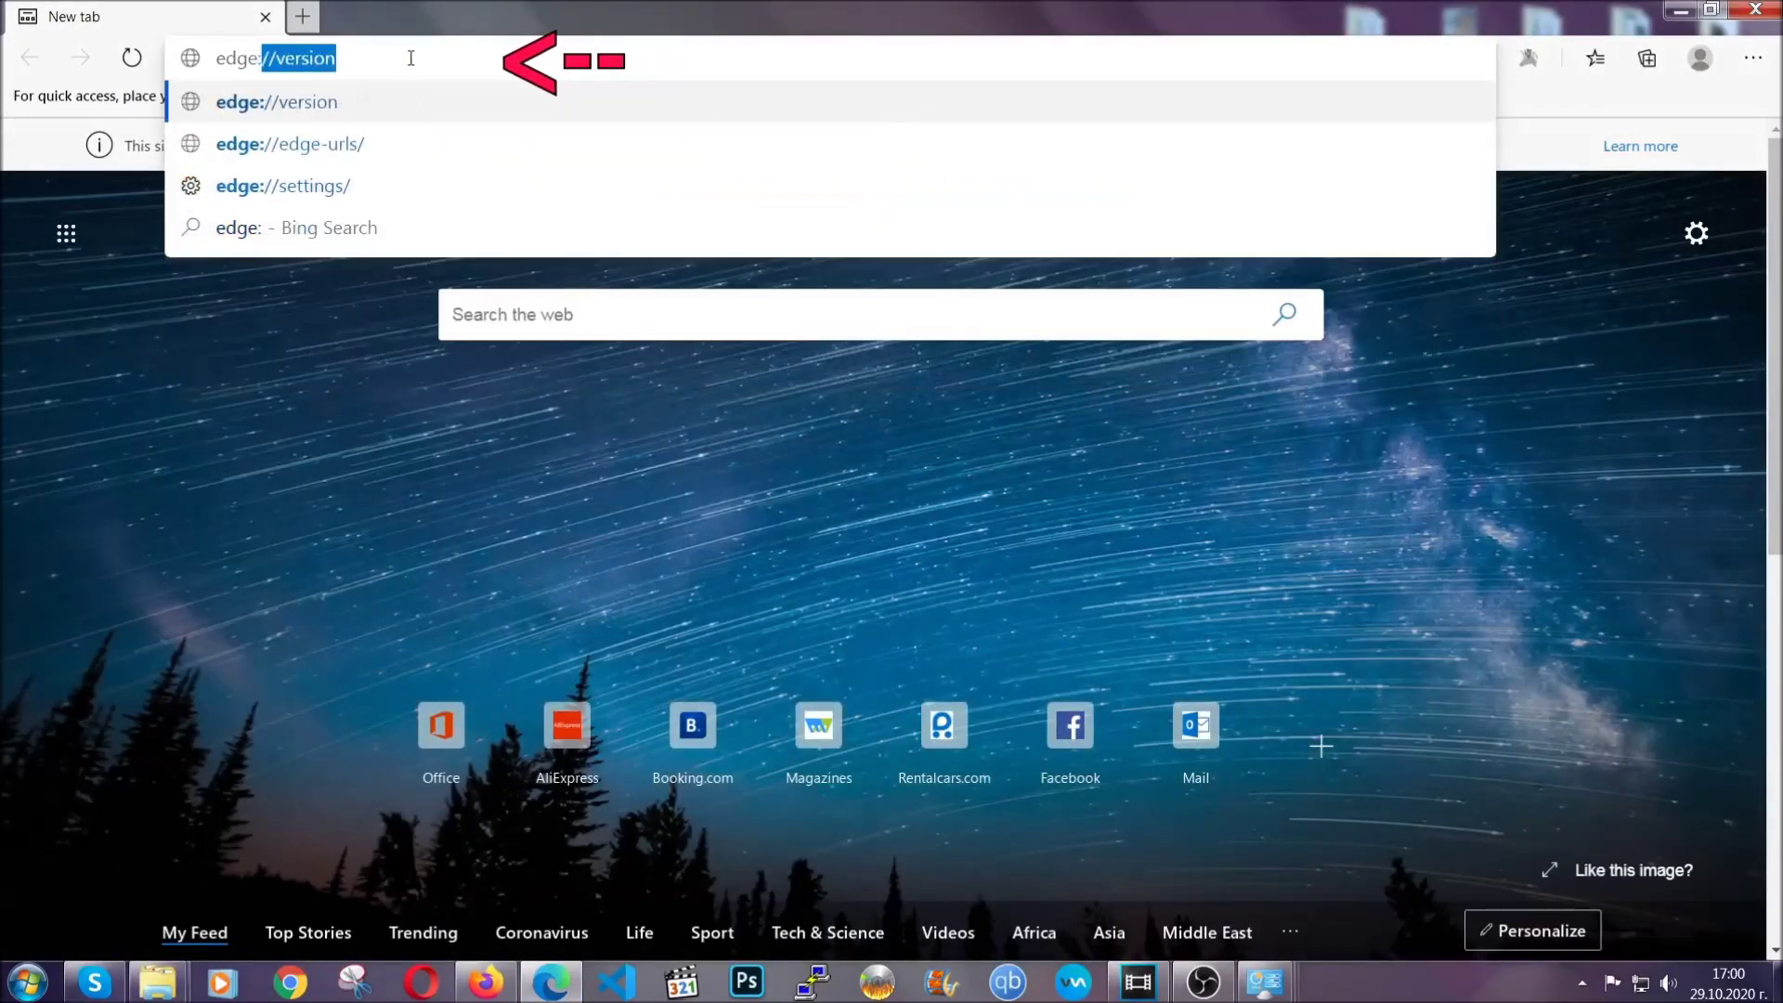
type("//settings/")
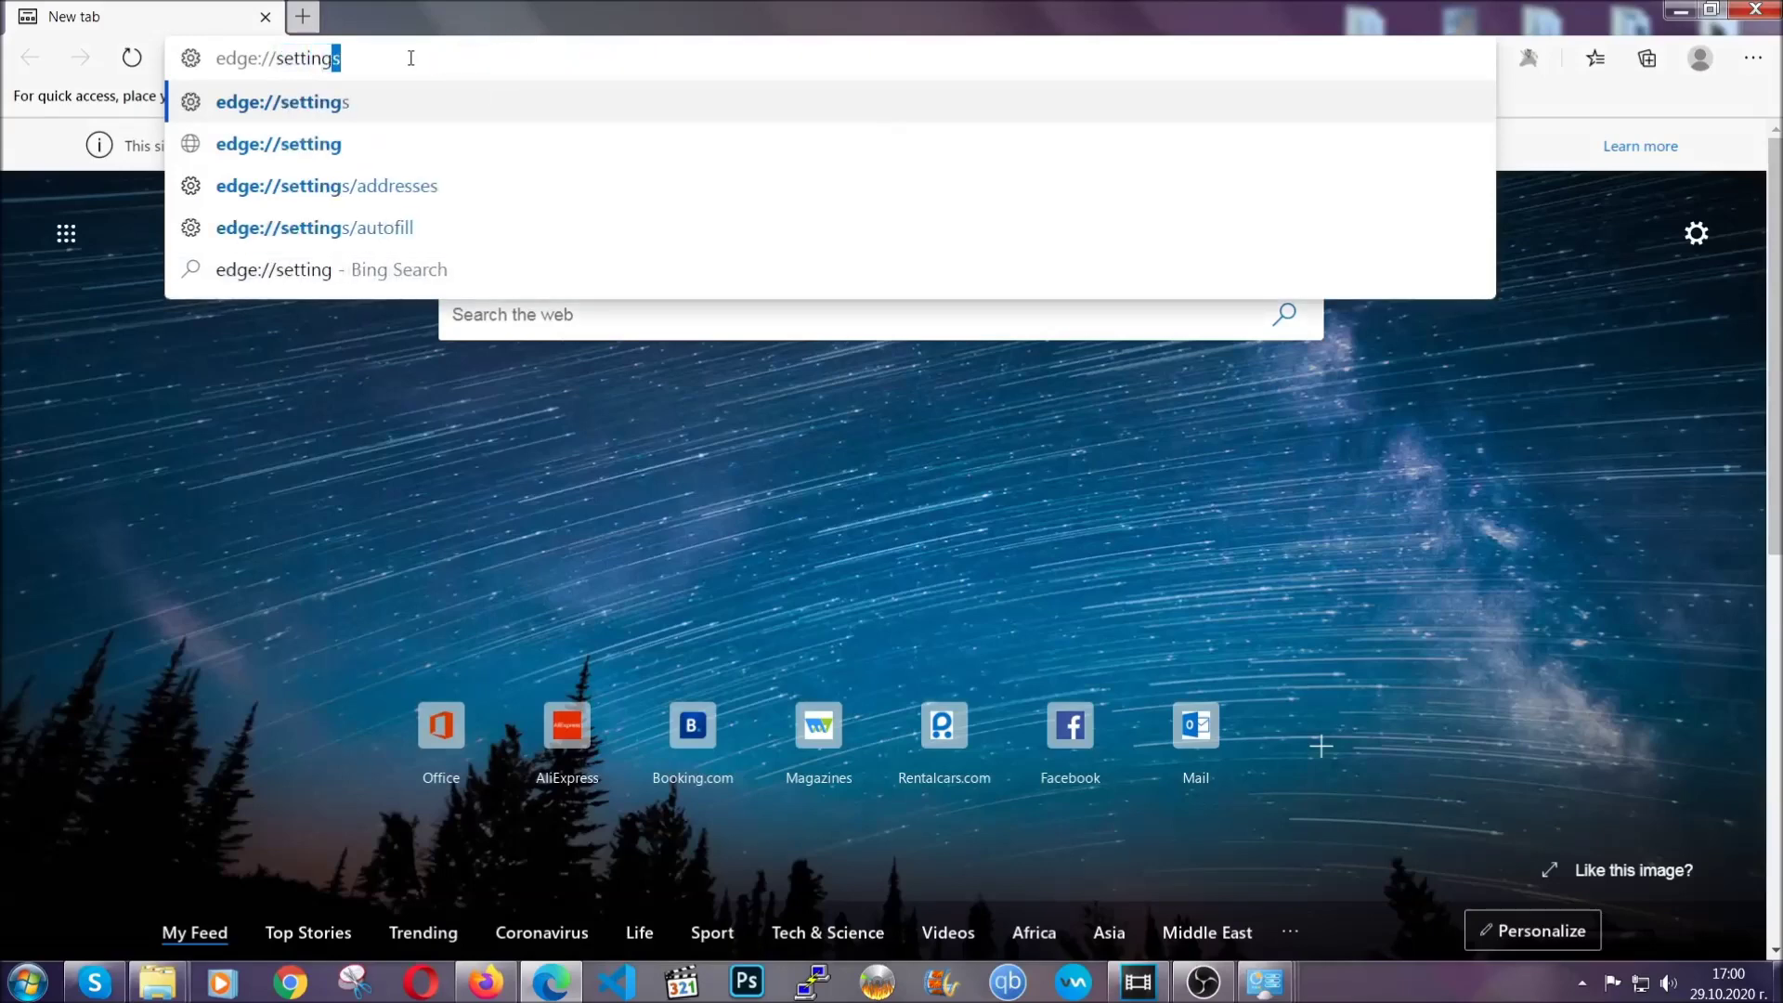
type("clear")
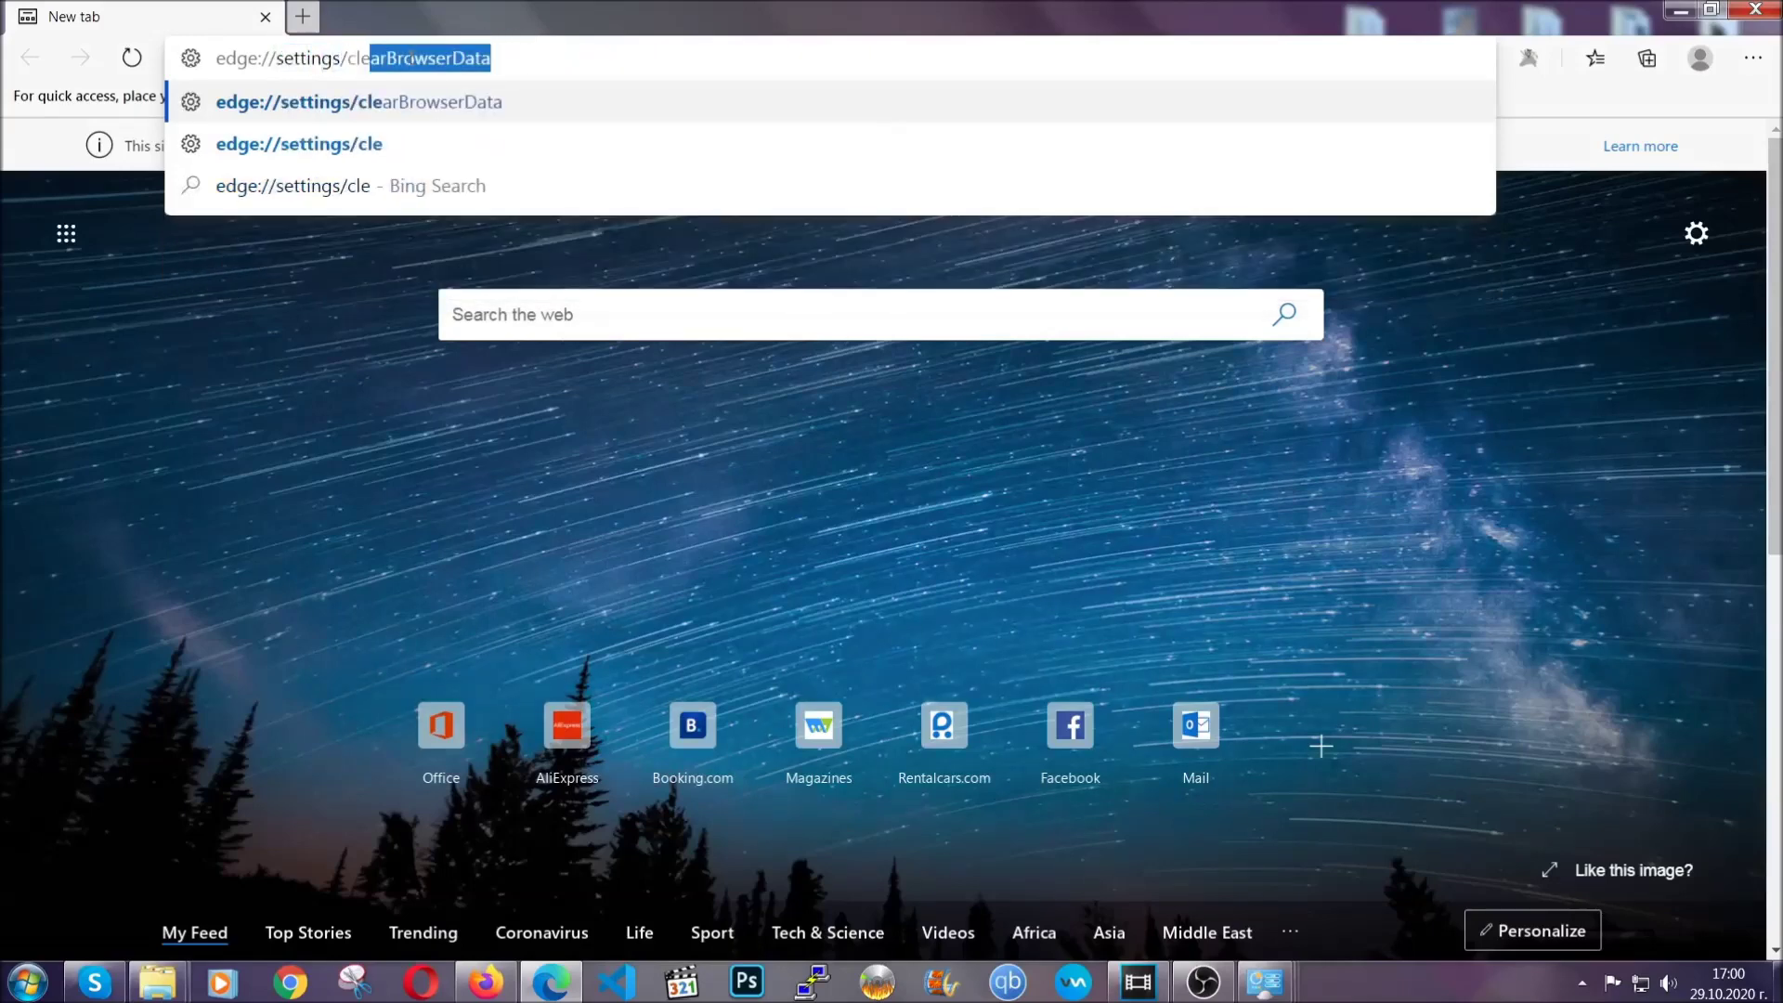
type("Brow")
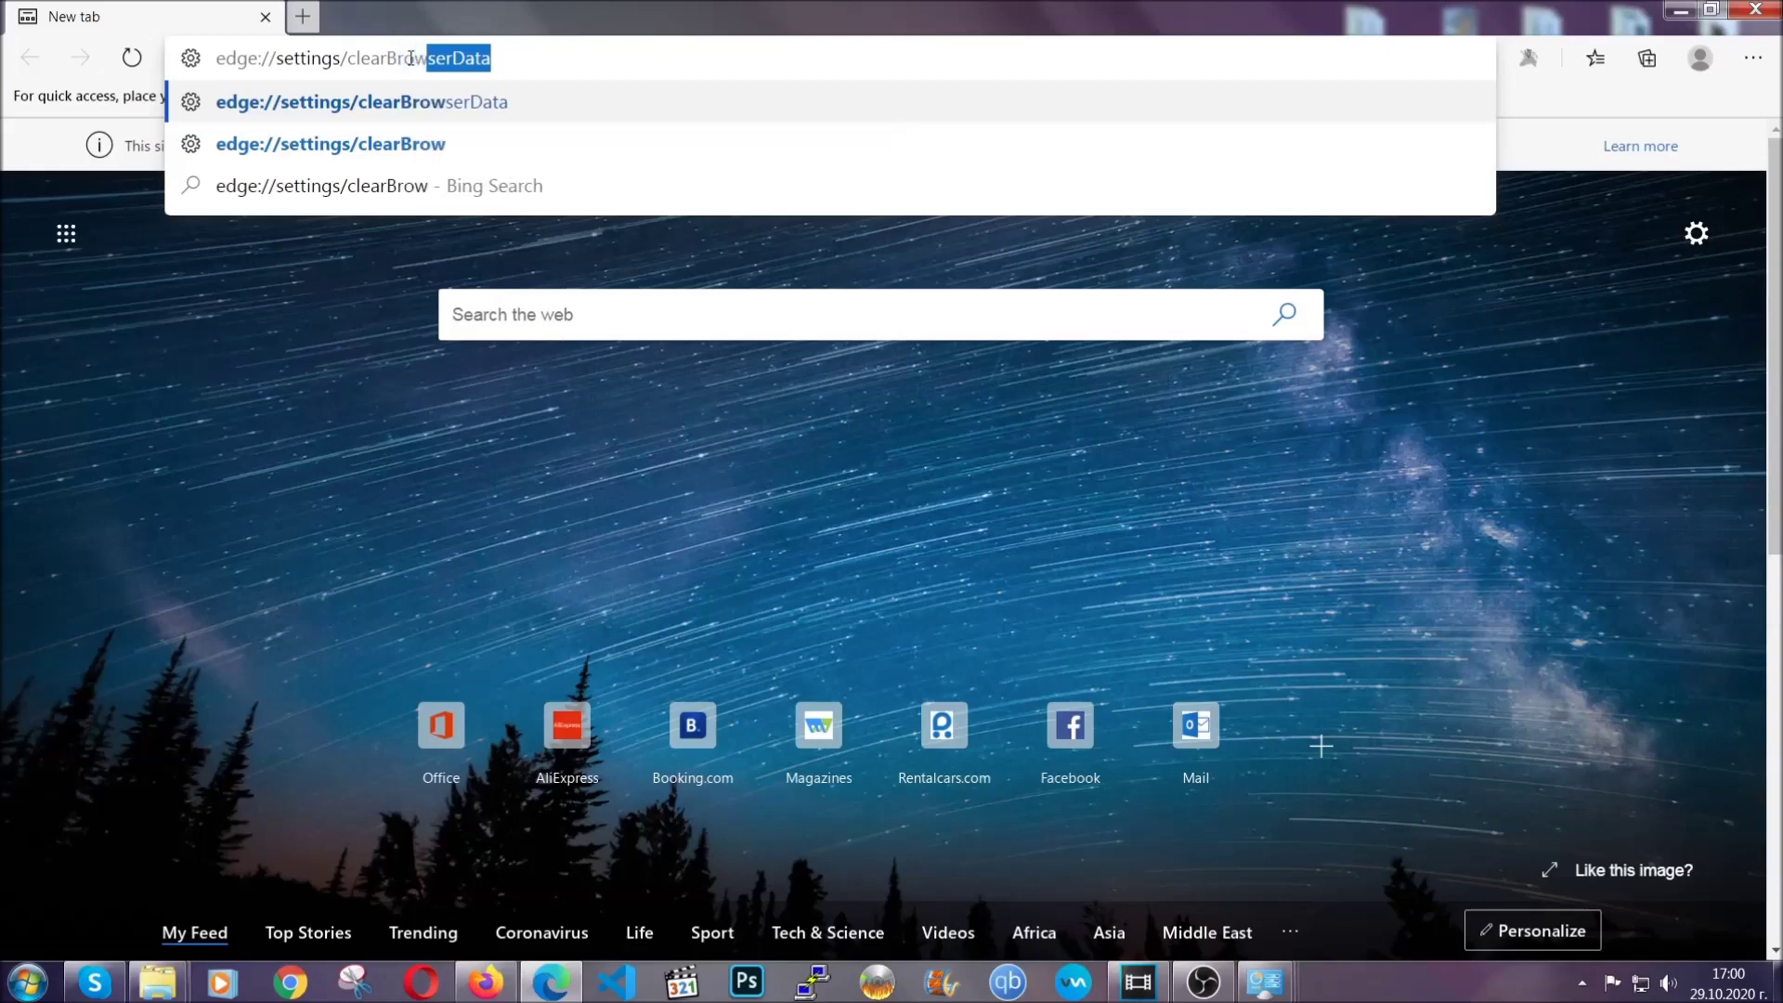
type("serData")
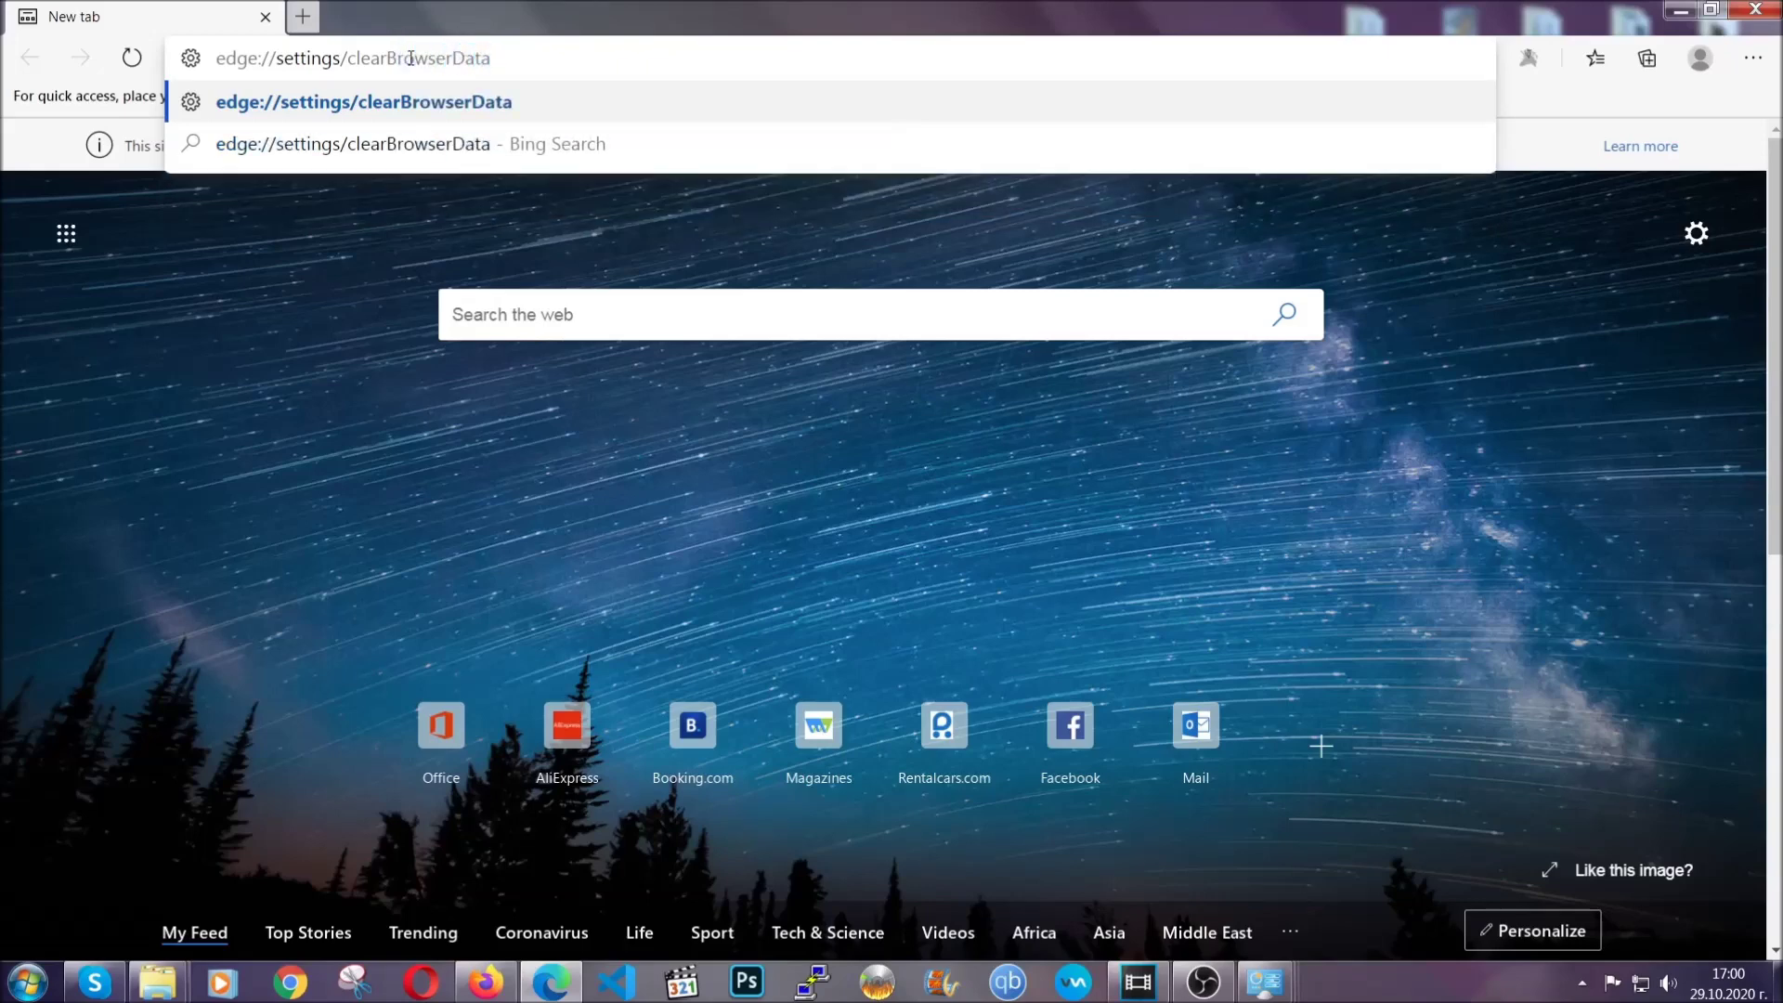
key("Return")
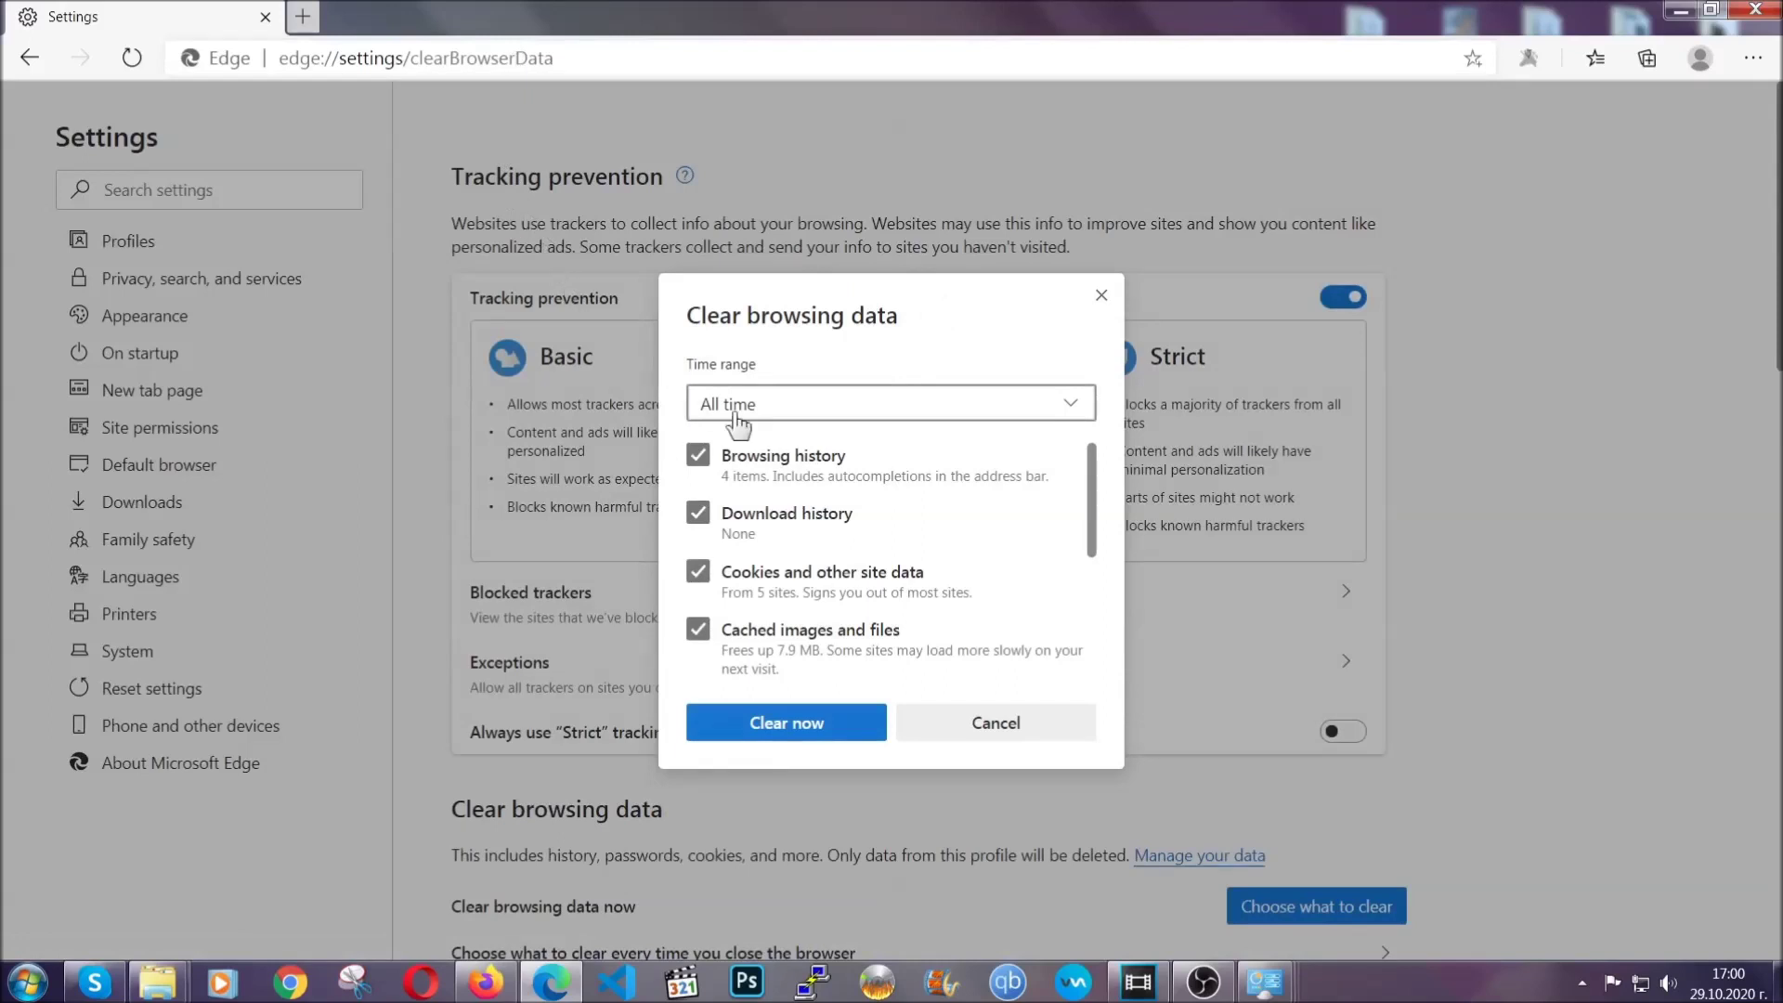
left_click(738, 418)
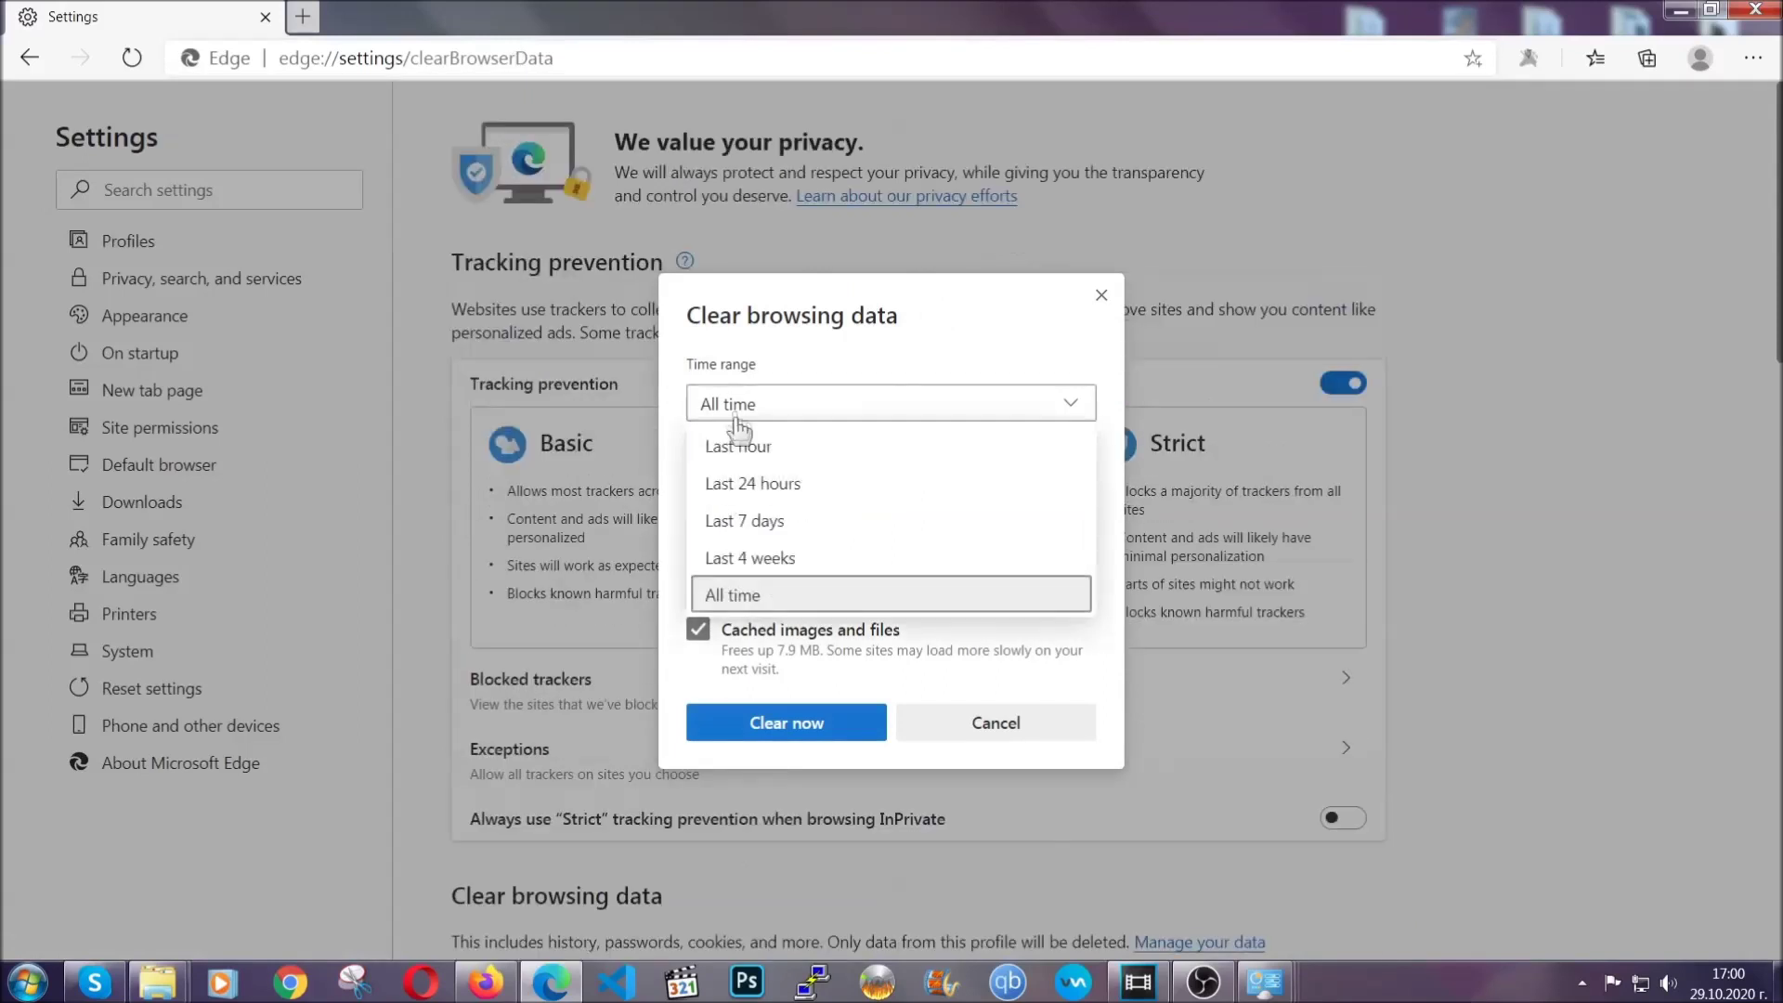
left_click(738, 592)
scroll(752, 566, "down", 3)
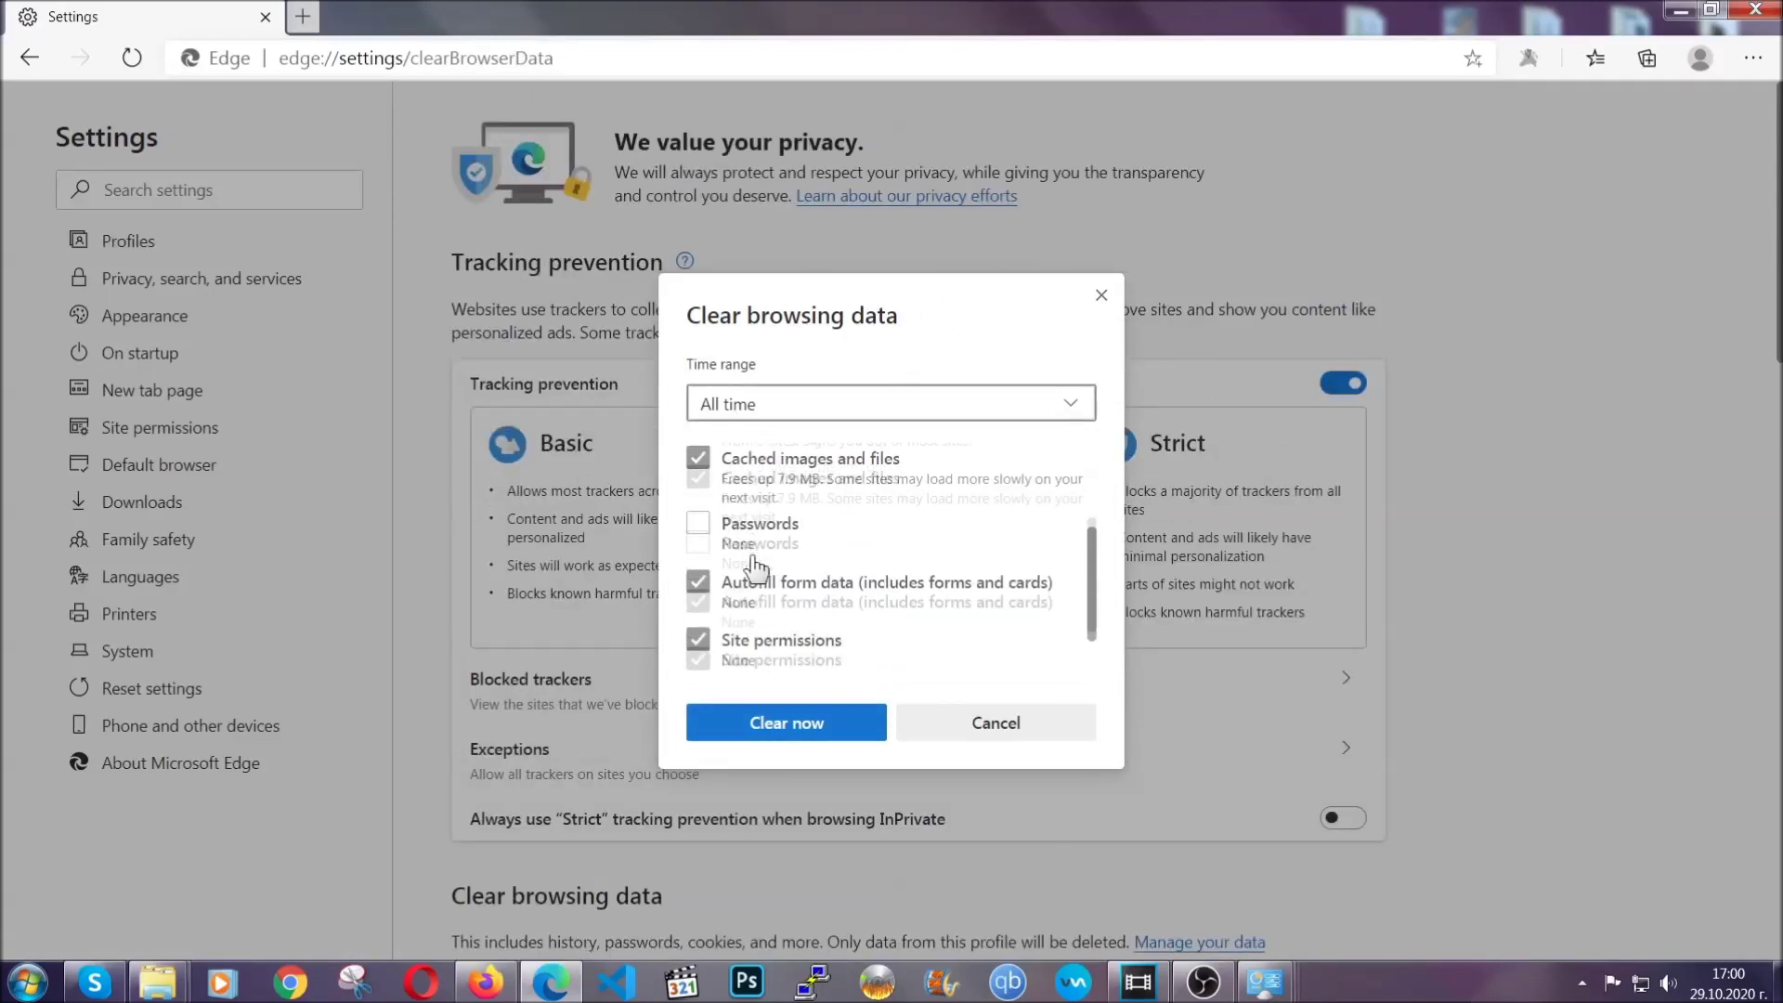
left_click(778, 733)
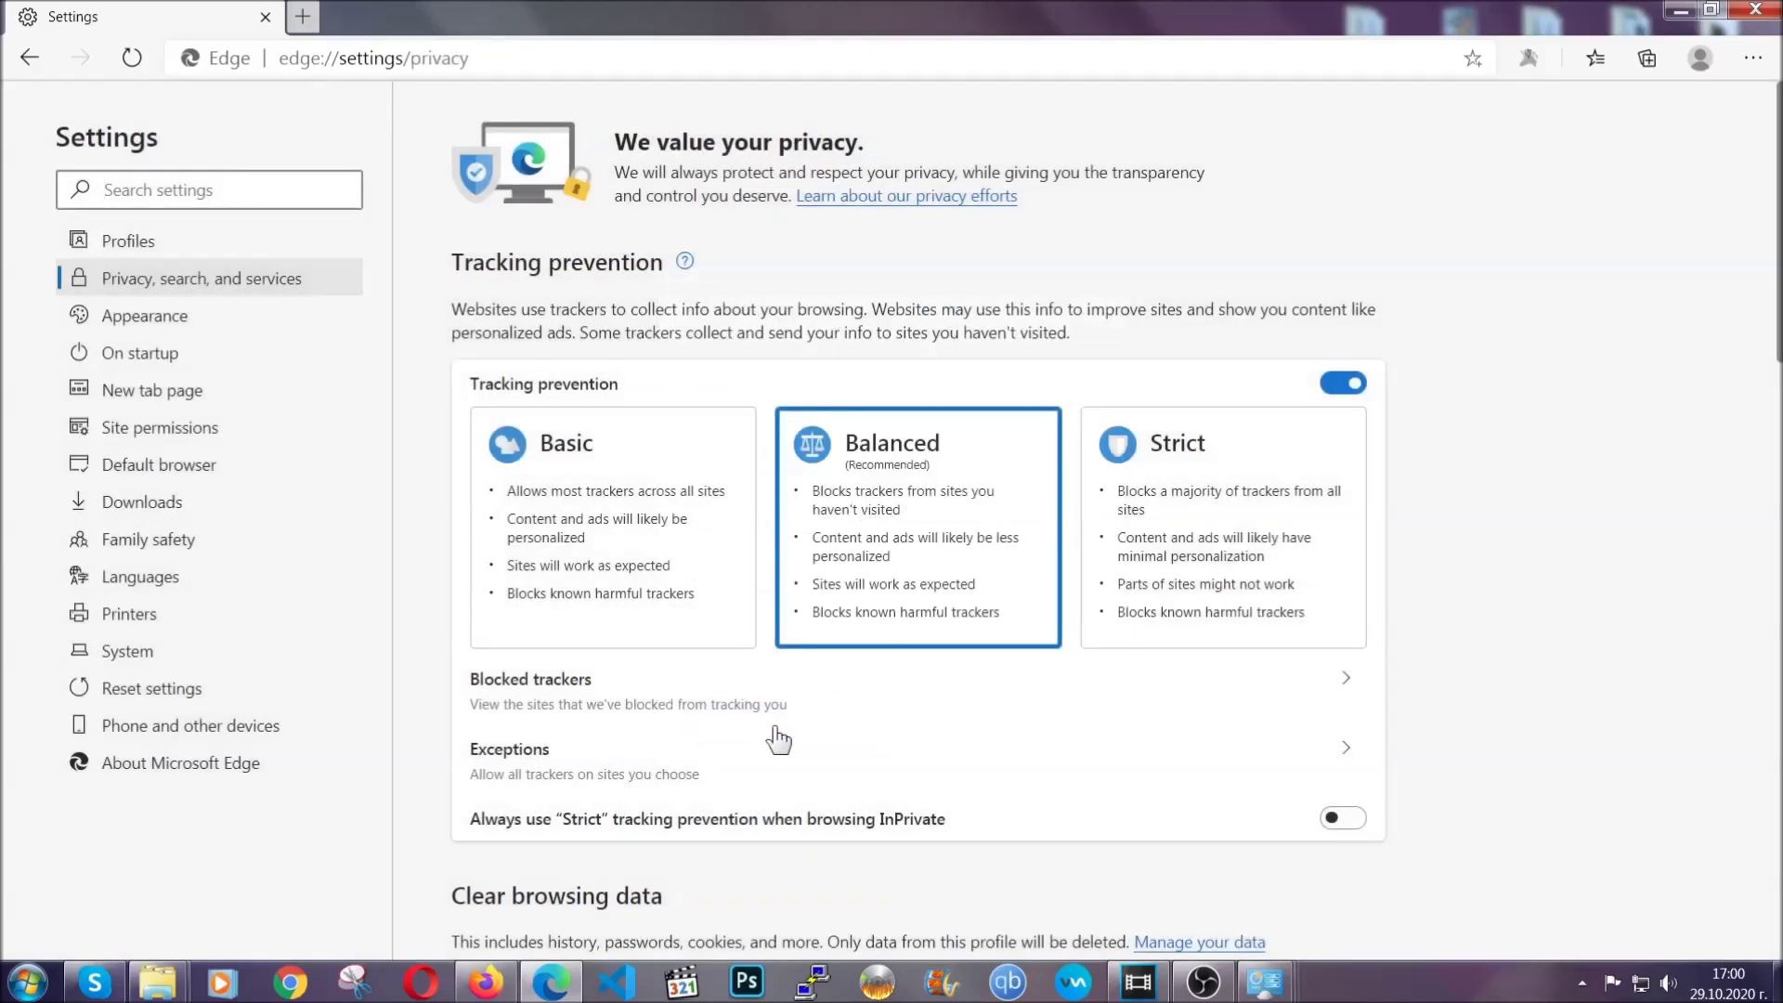
Remove Edge's single installed extension from the Extensions page, then close Edge.
left_click(1752, 59)
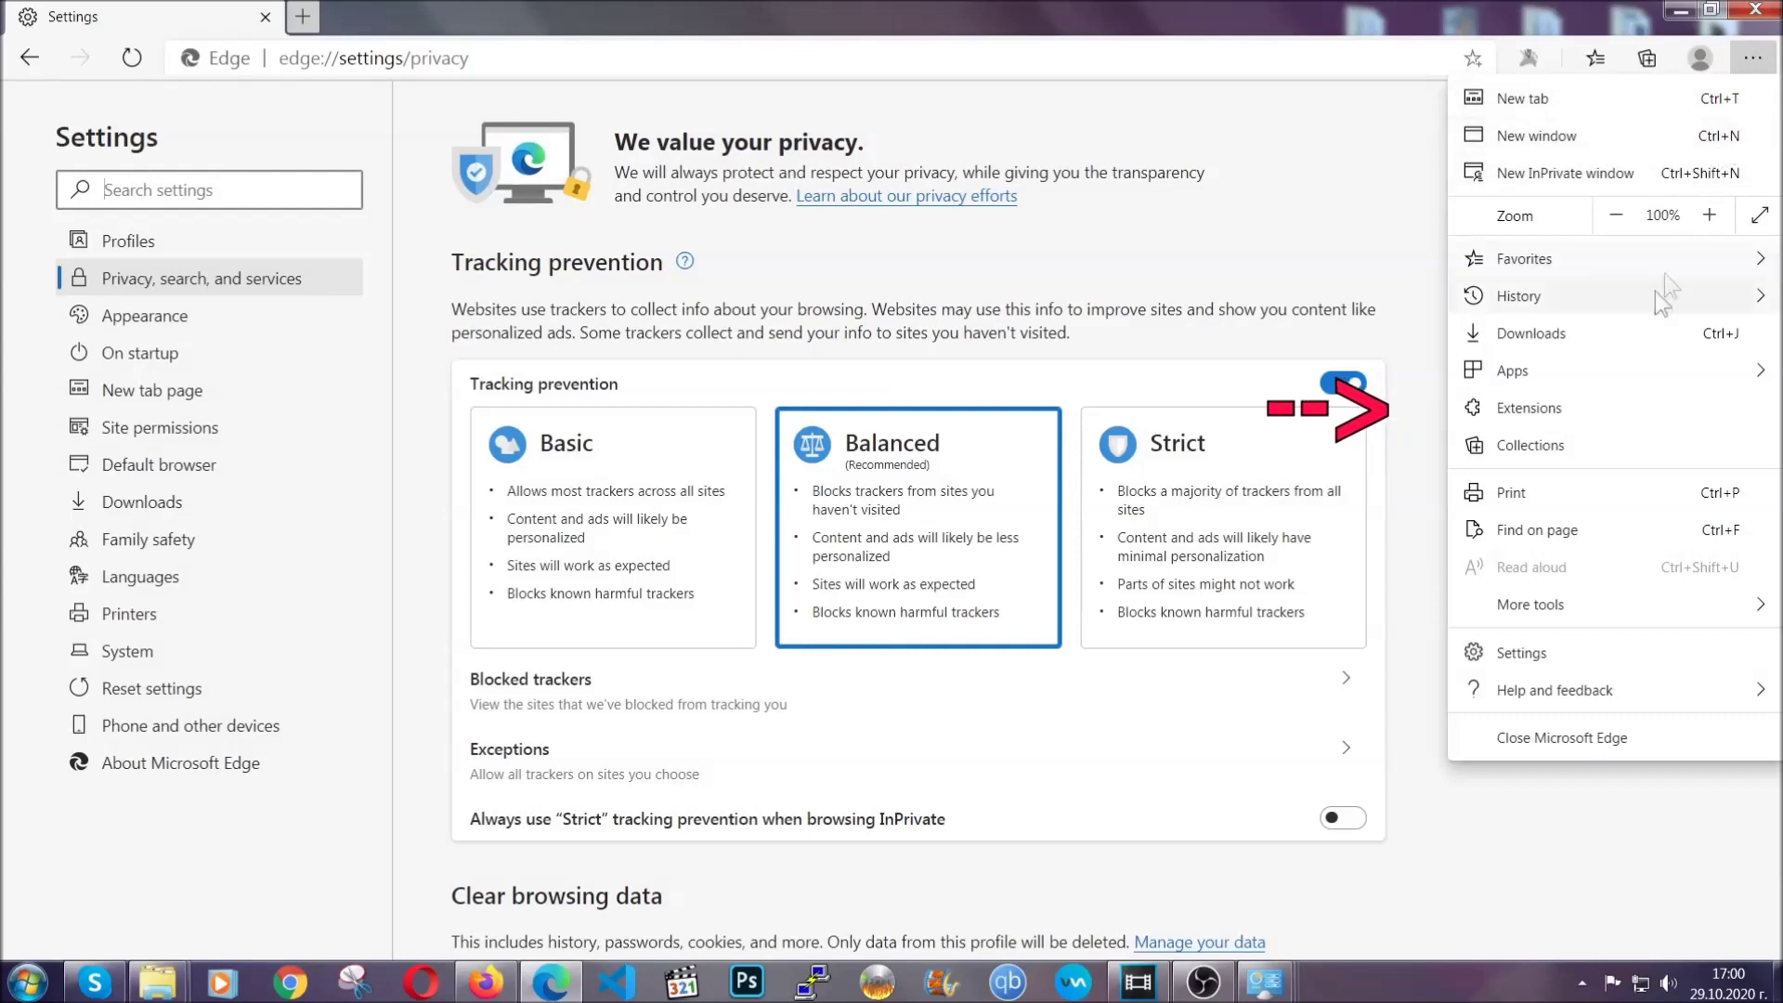
left_click(1624, 400)
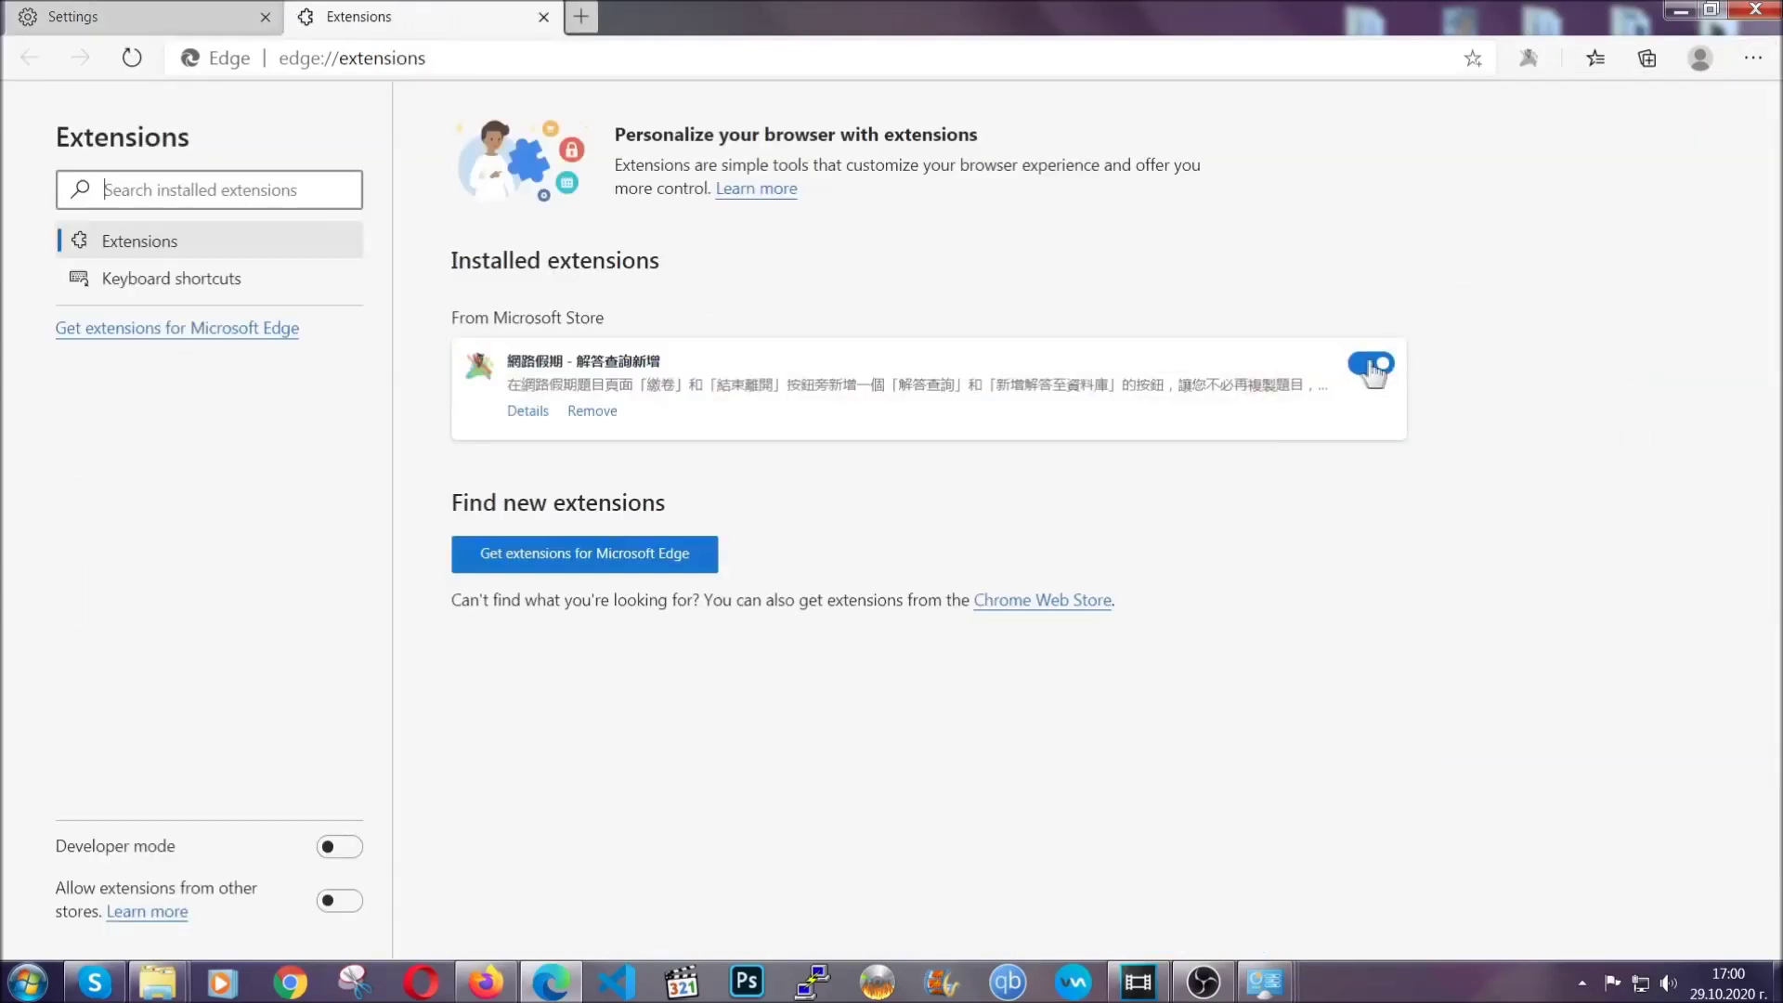
left_click(590, 412)
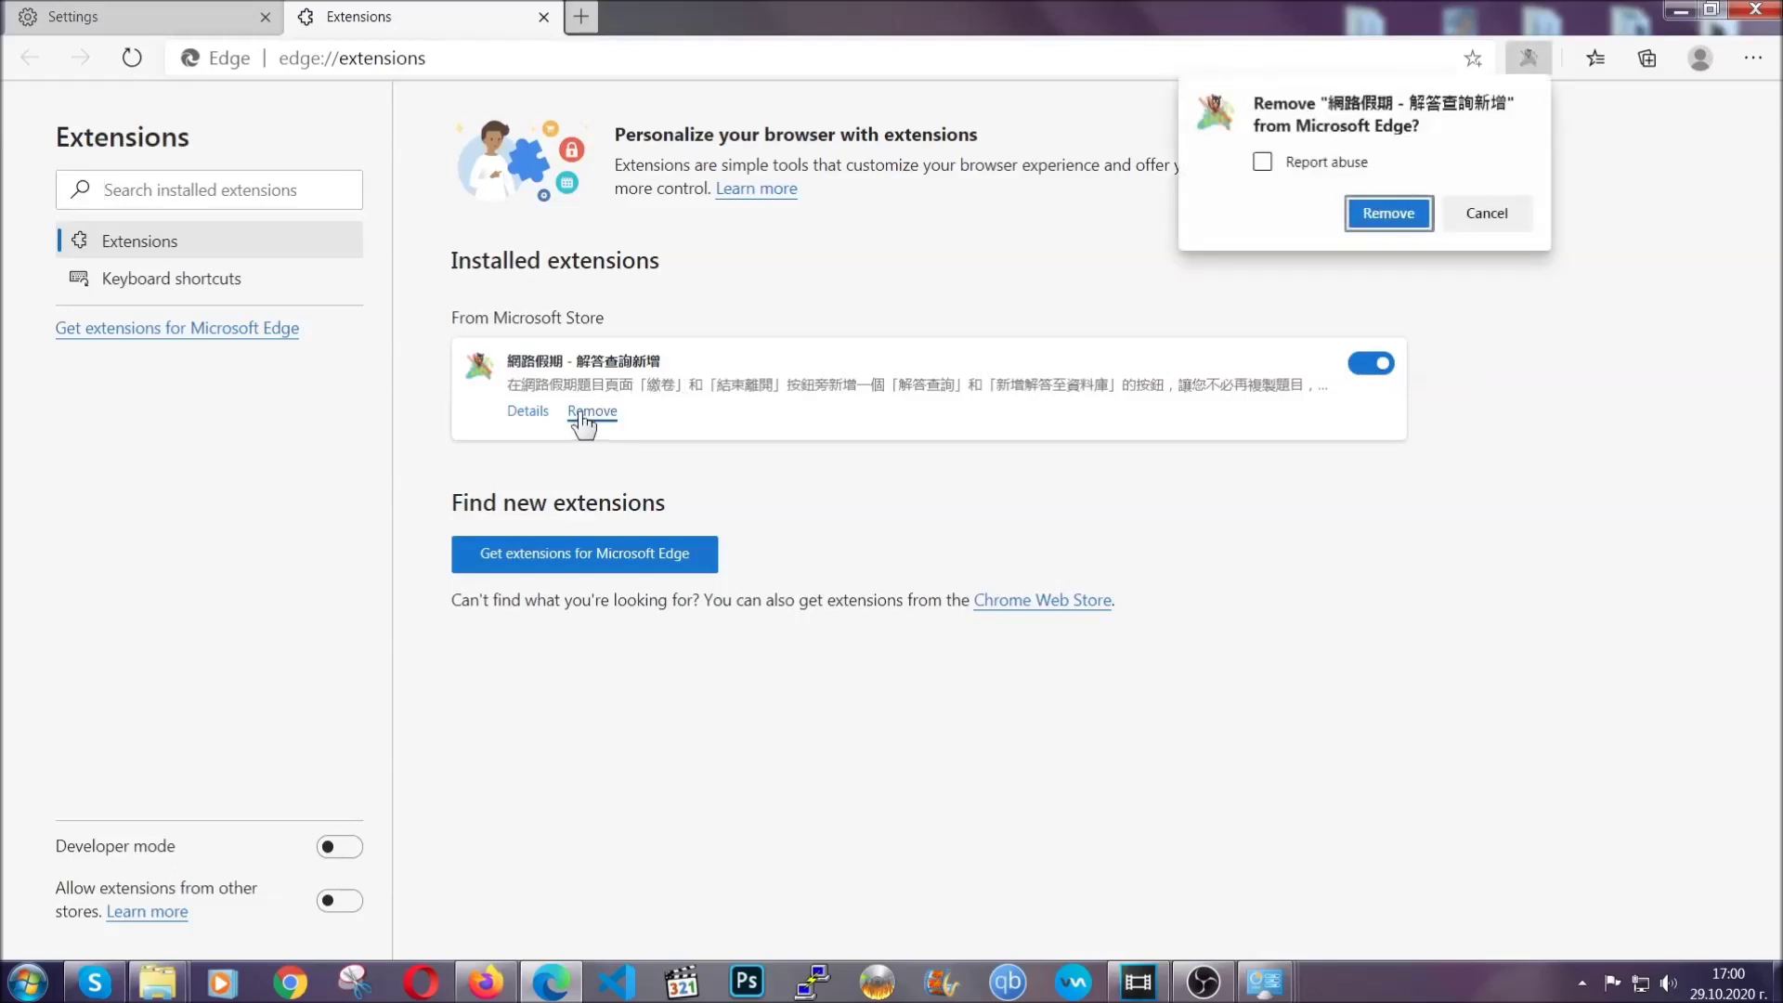
left_click(1383, 215)
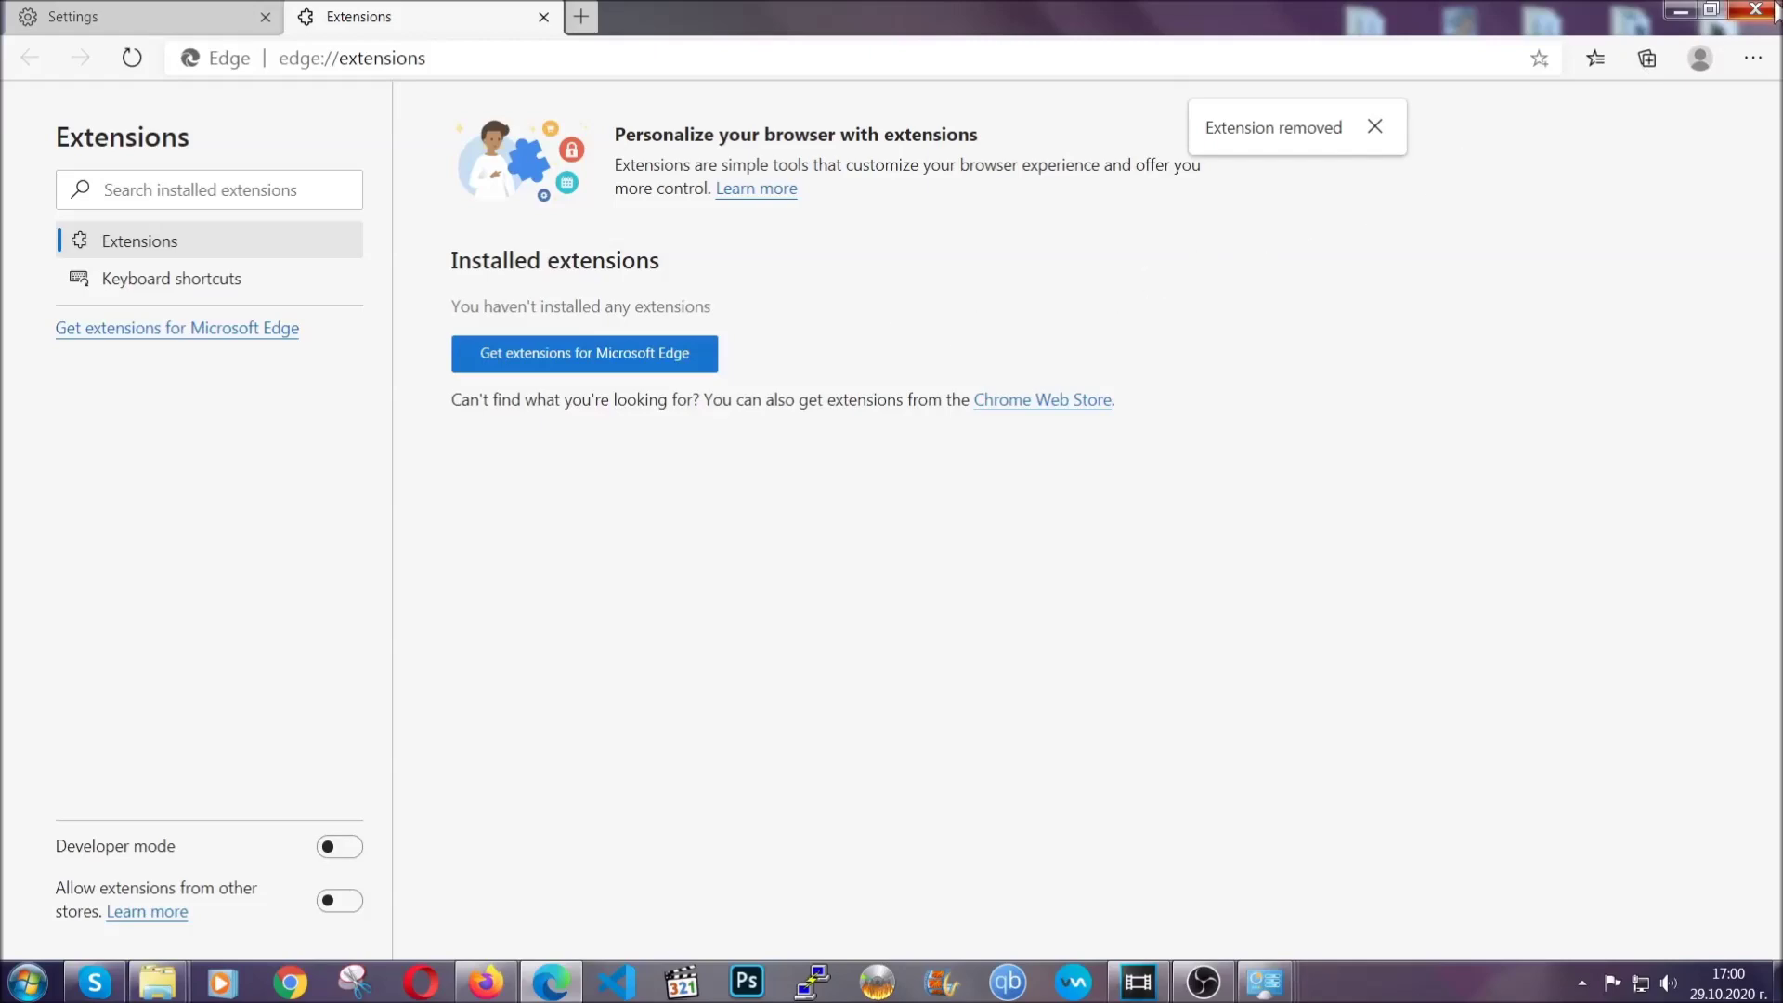
left_click(1772, 9)
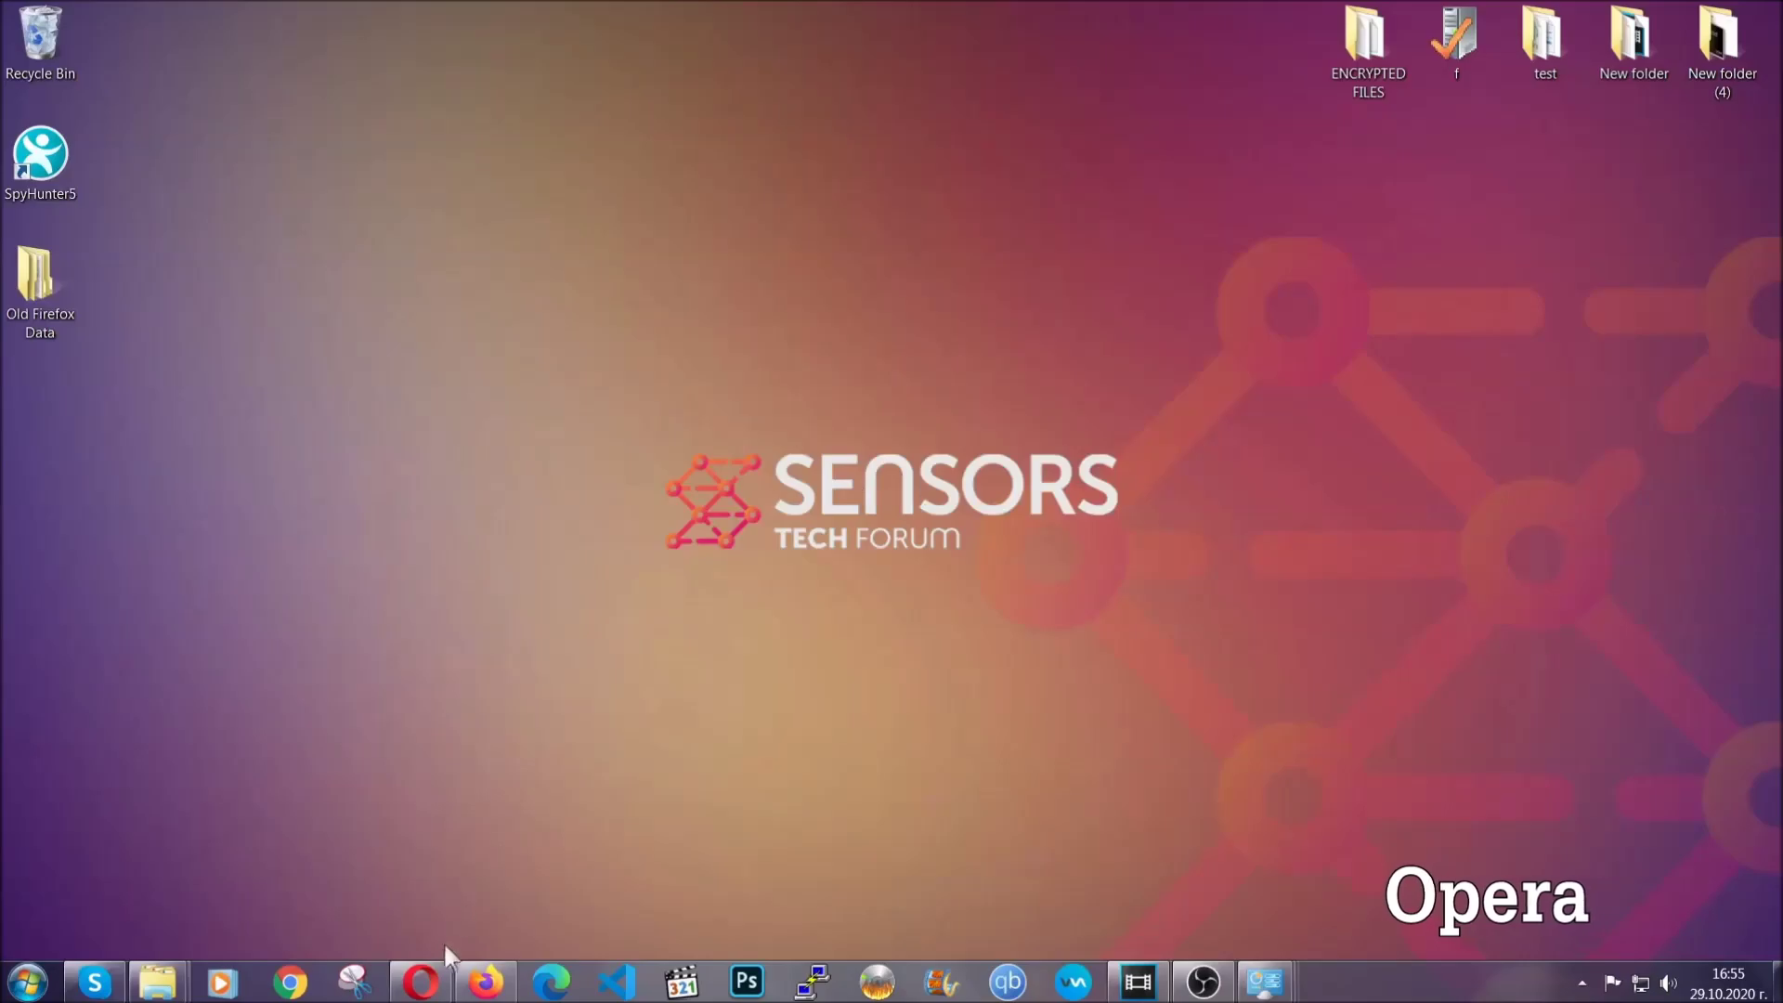
Launch Opera and go to opera://settings/clearBrowserData.
left_click(437, 975)
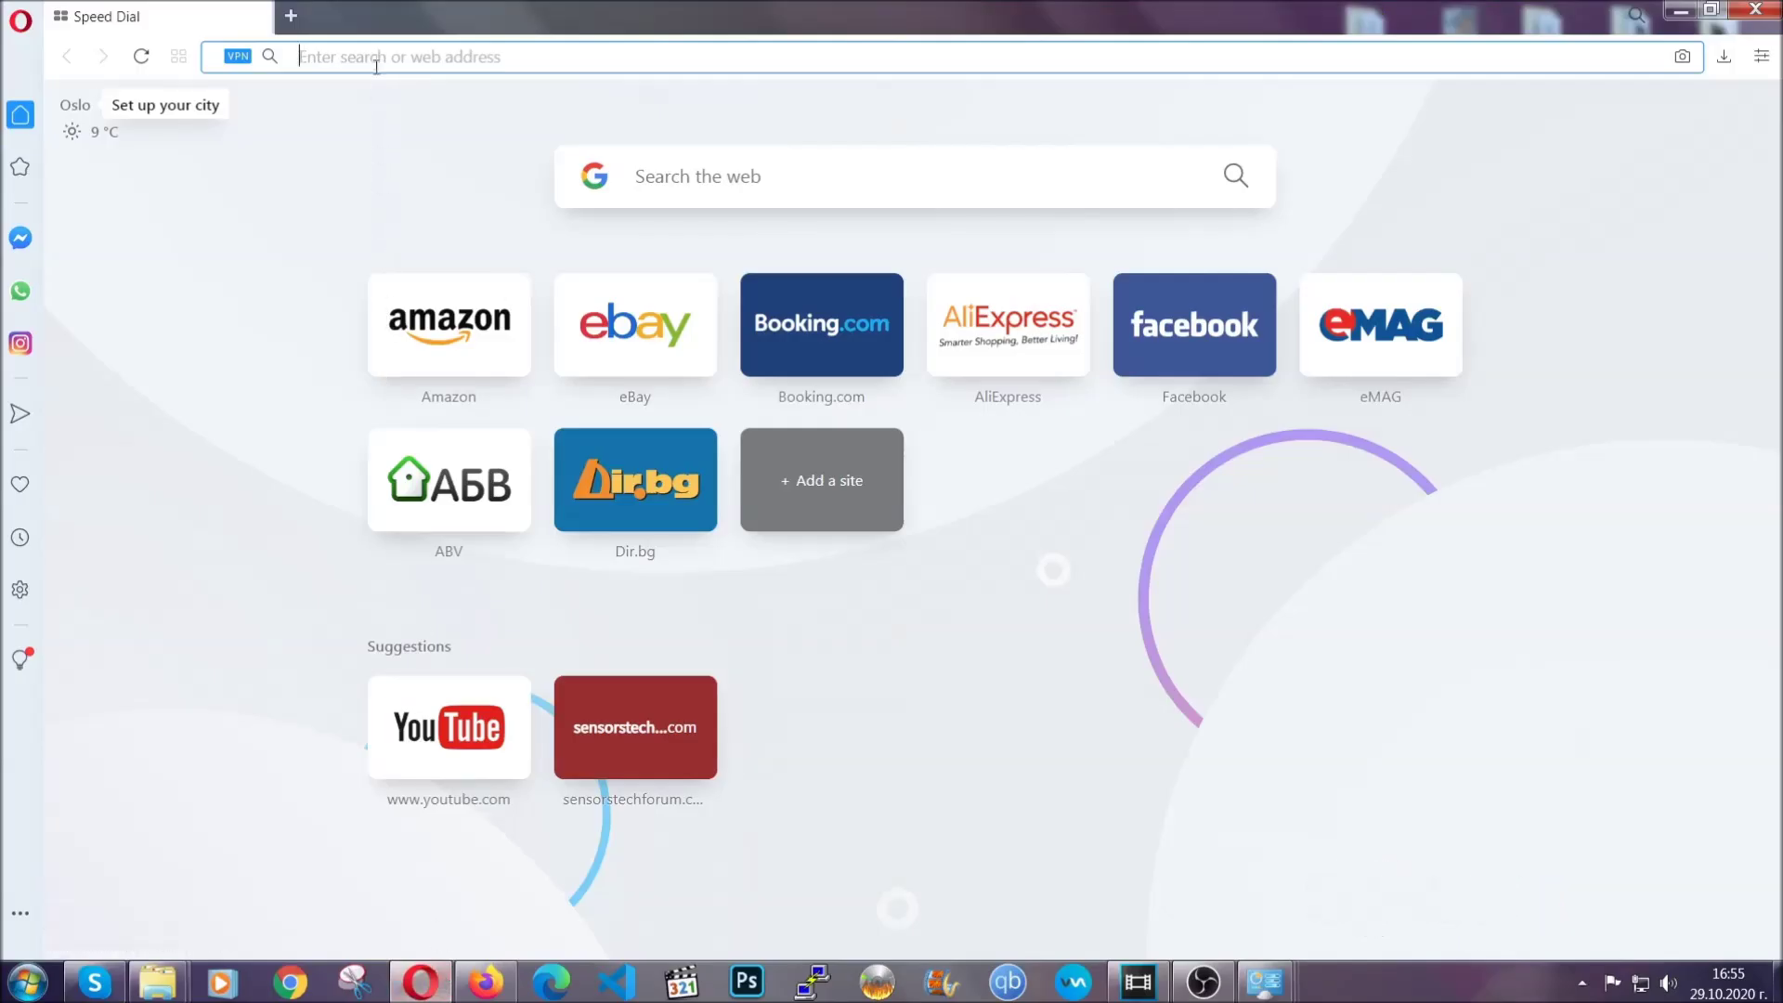
type("opera")
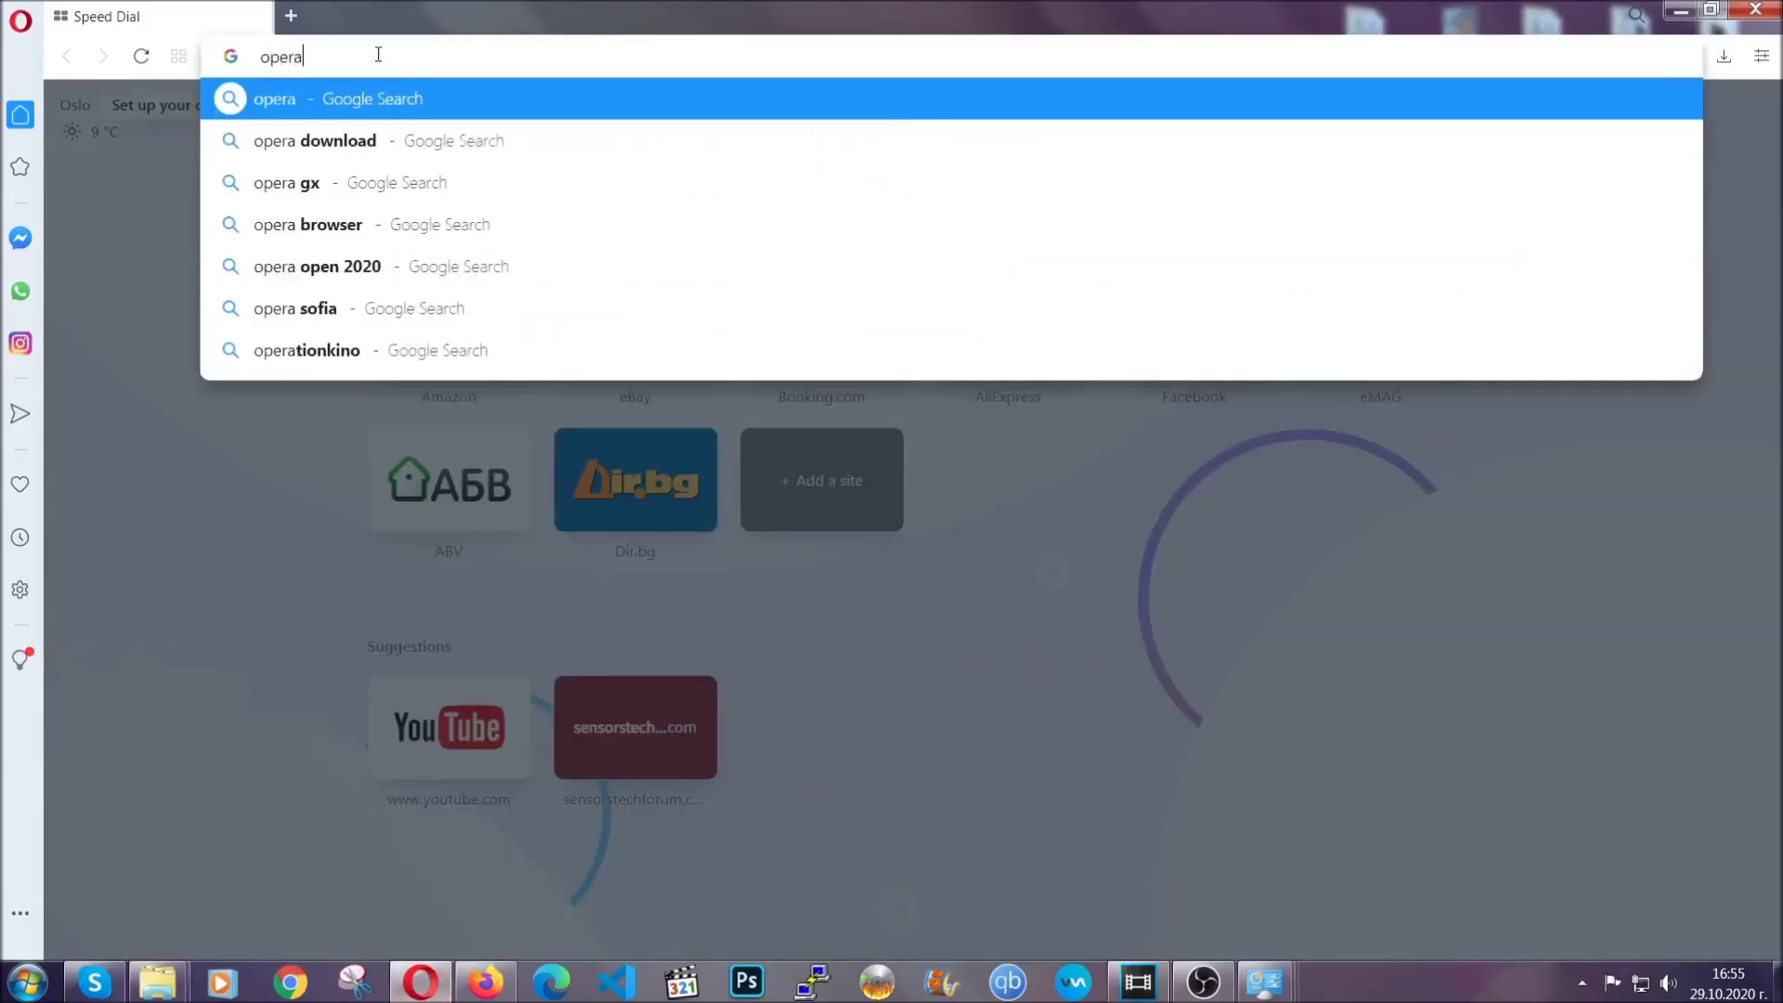
type("://se")
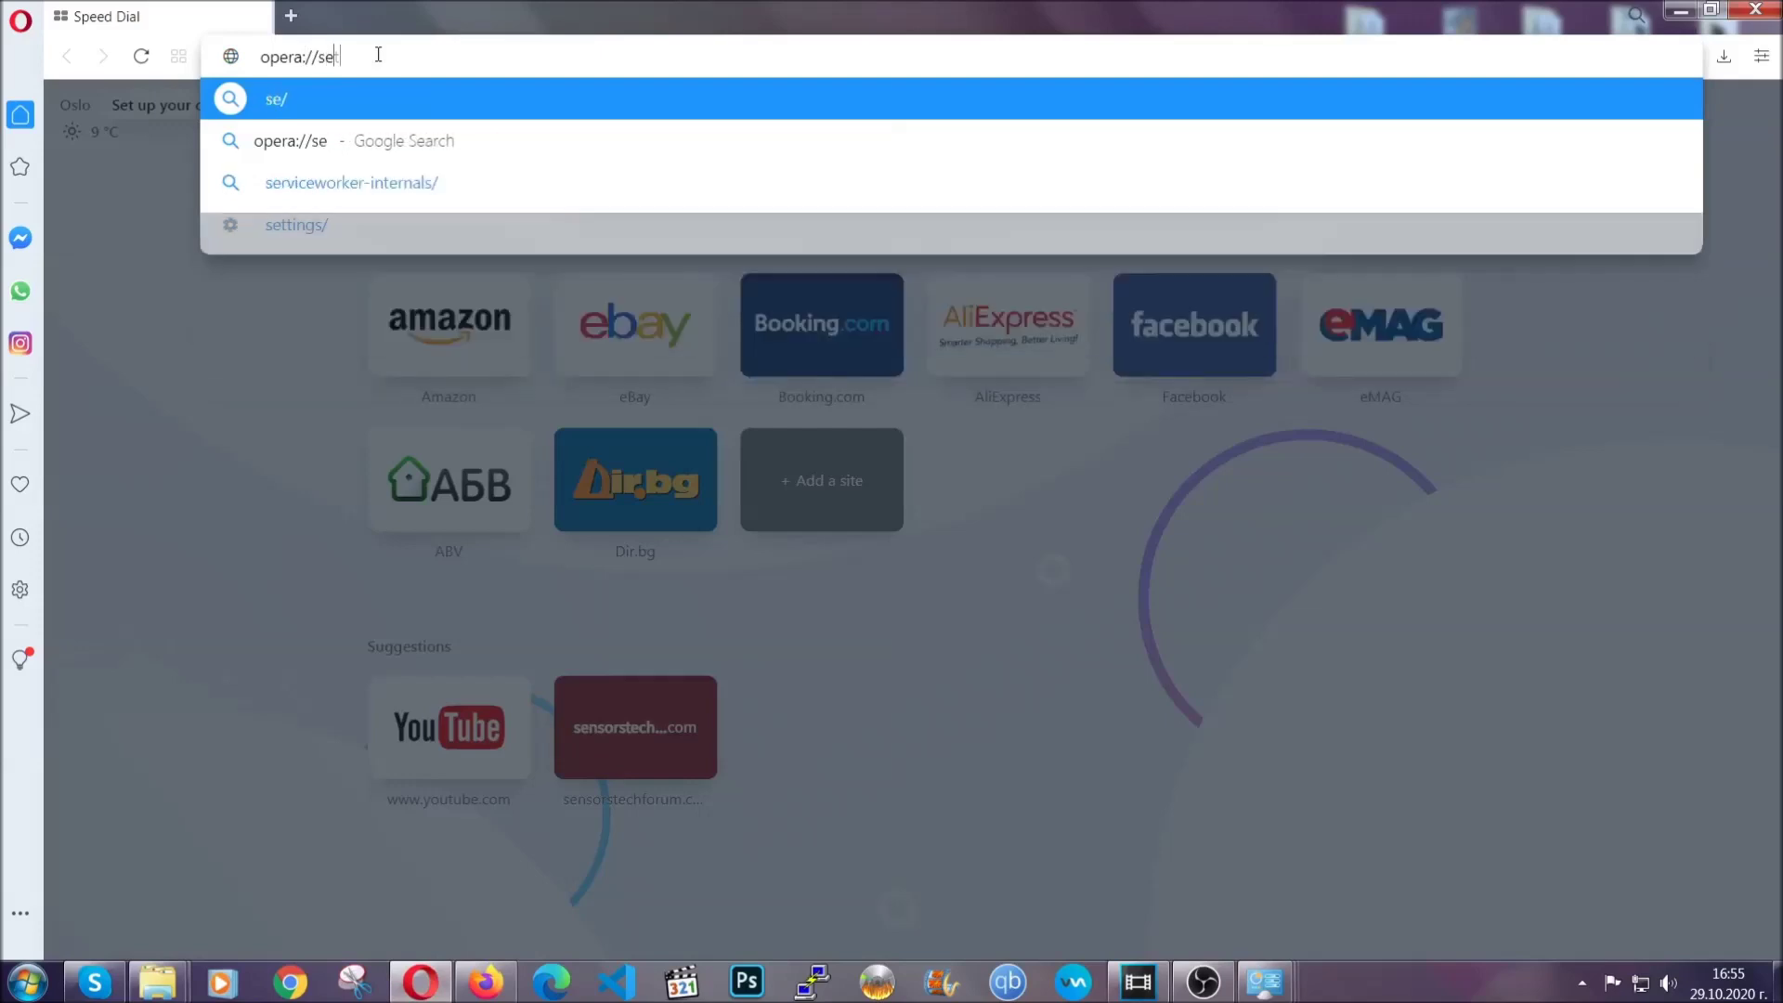
type("ttings/clearBrr")
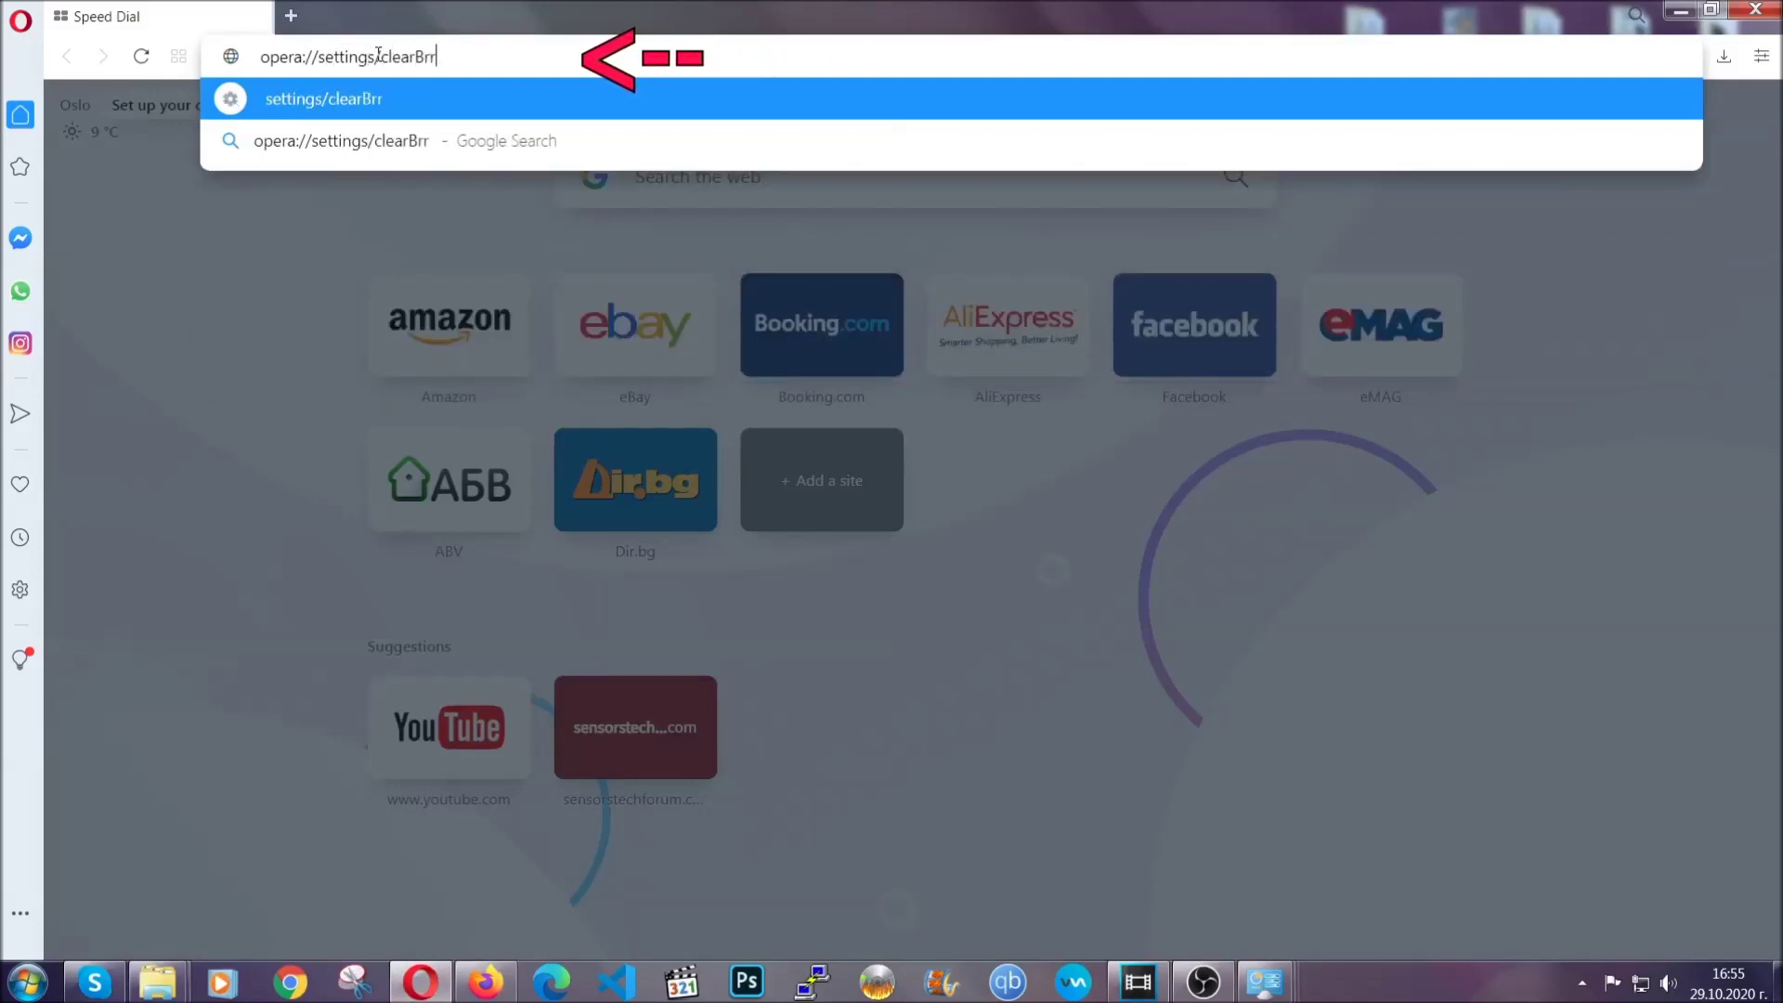
key("BackSpace")
type("owserD")
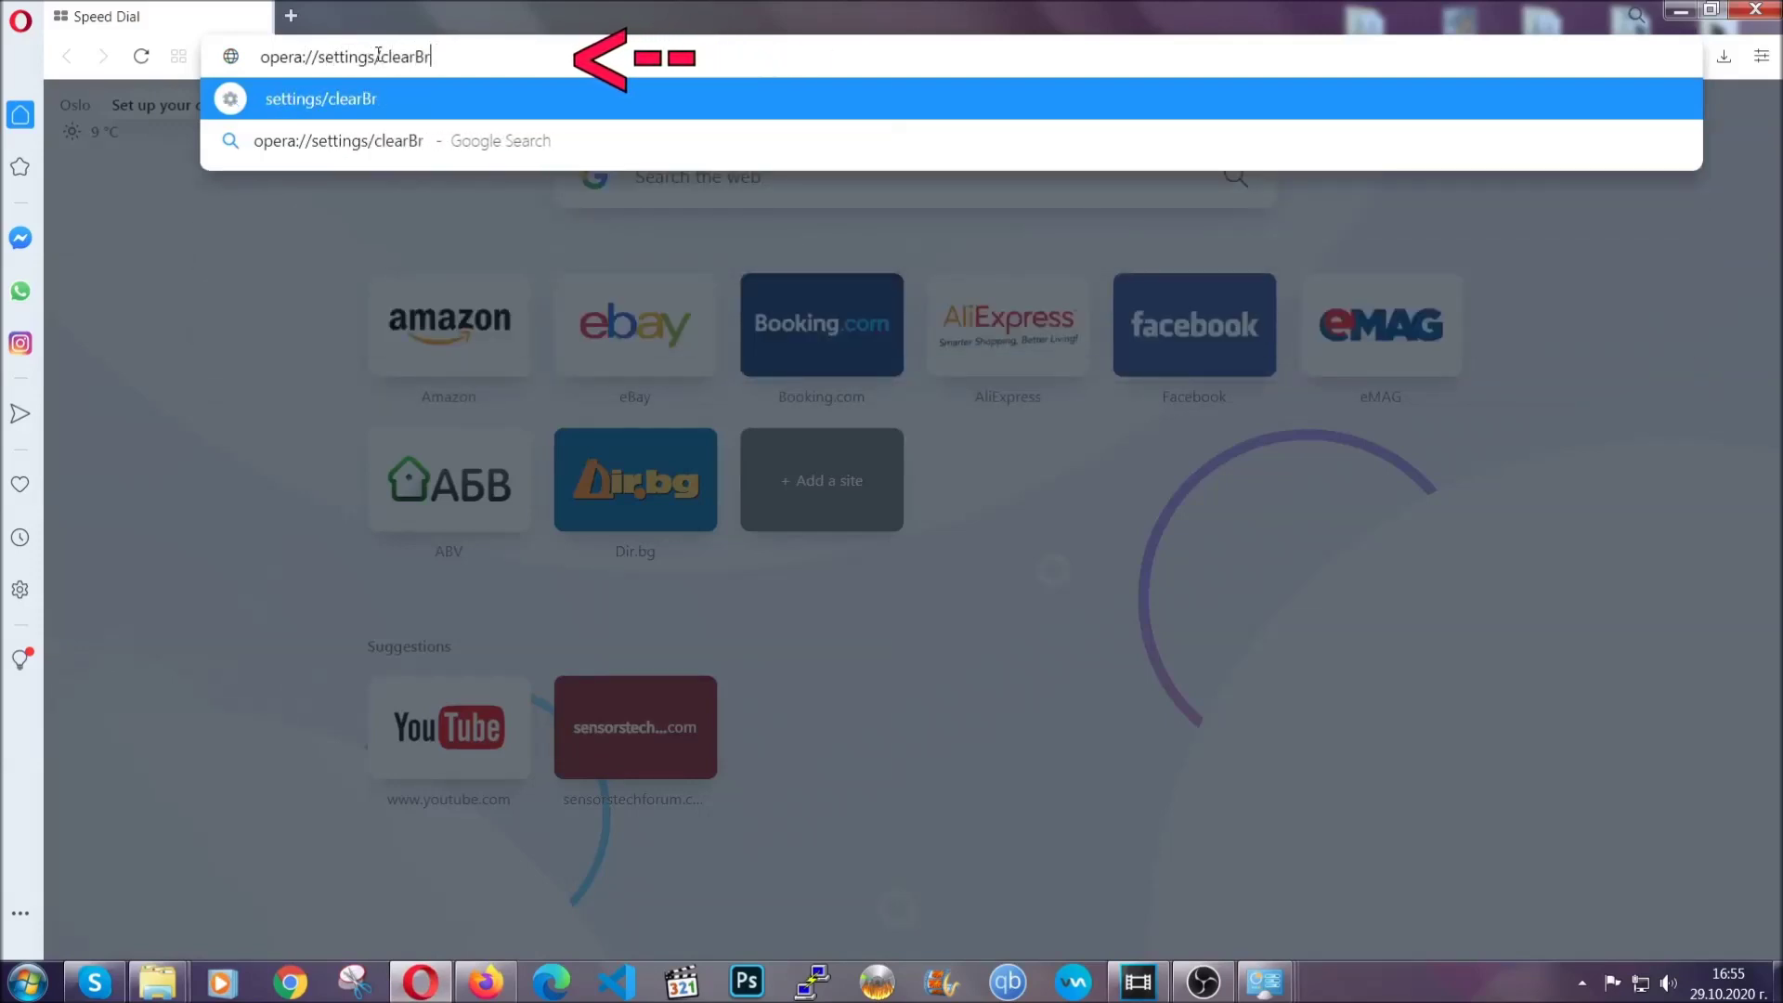
type("ata")
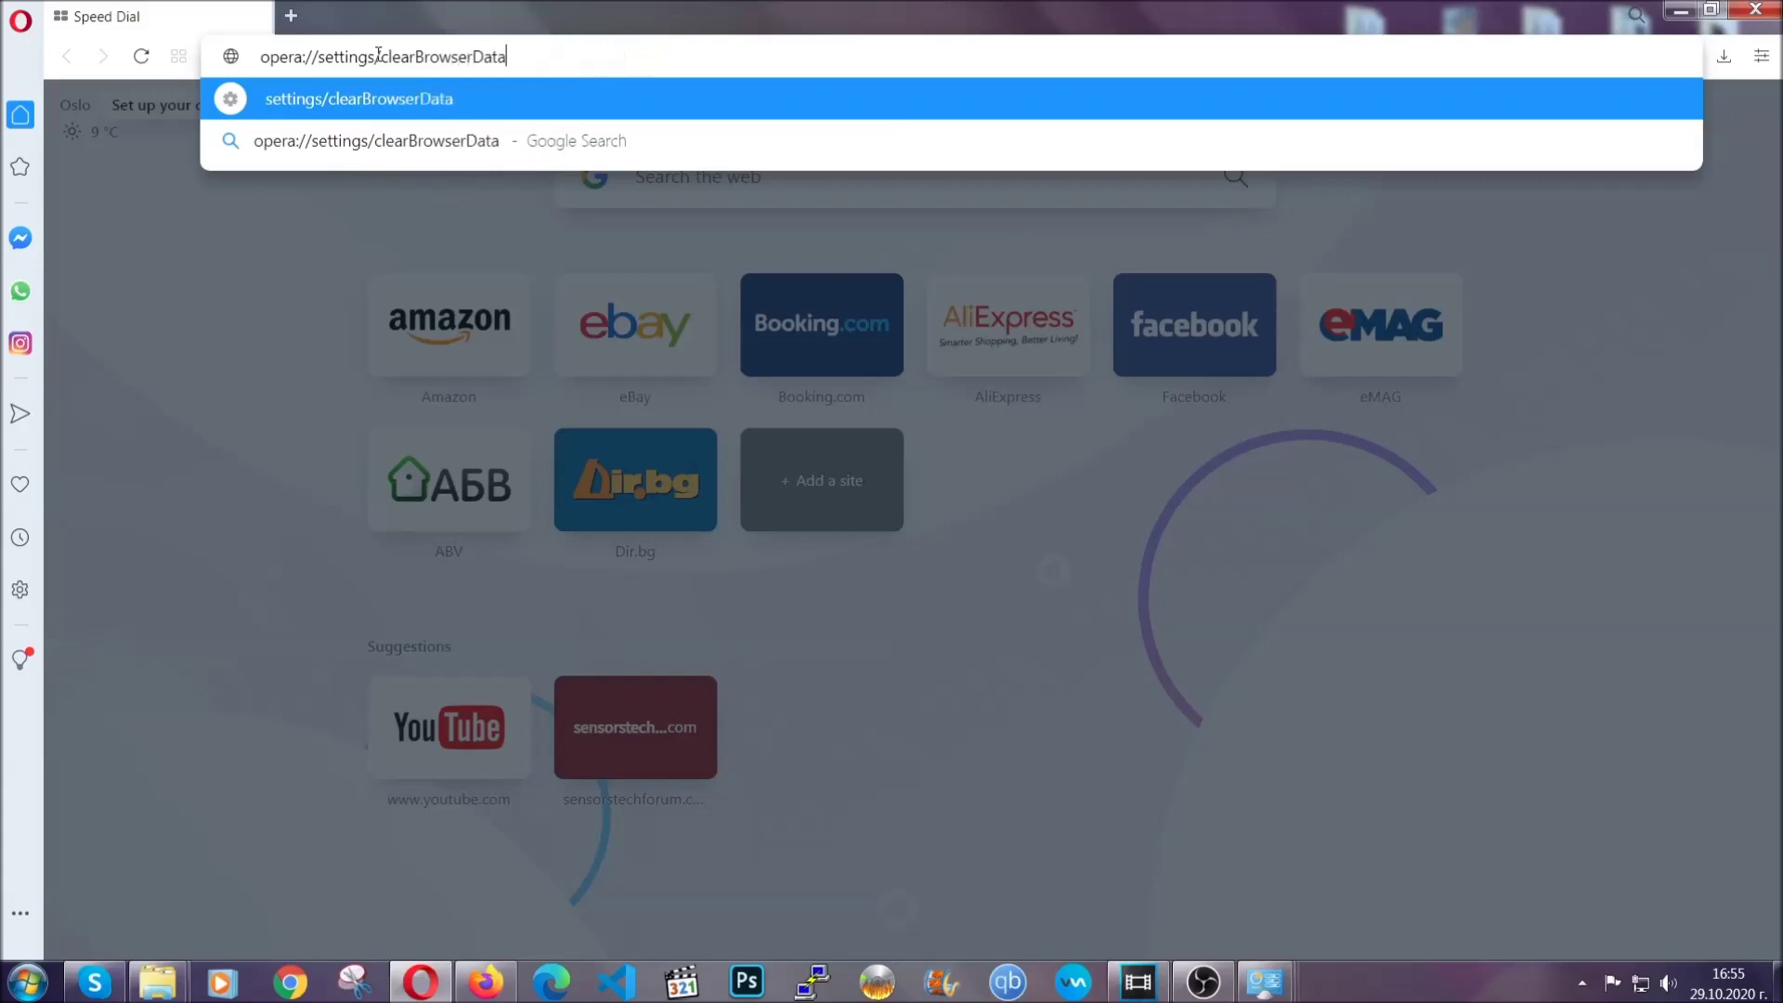
key("Return")
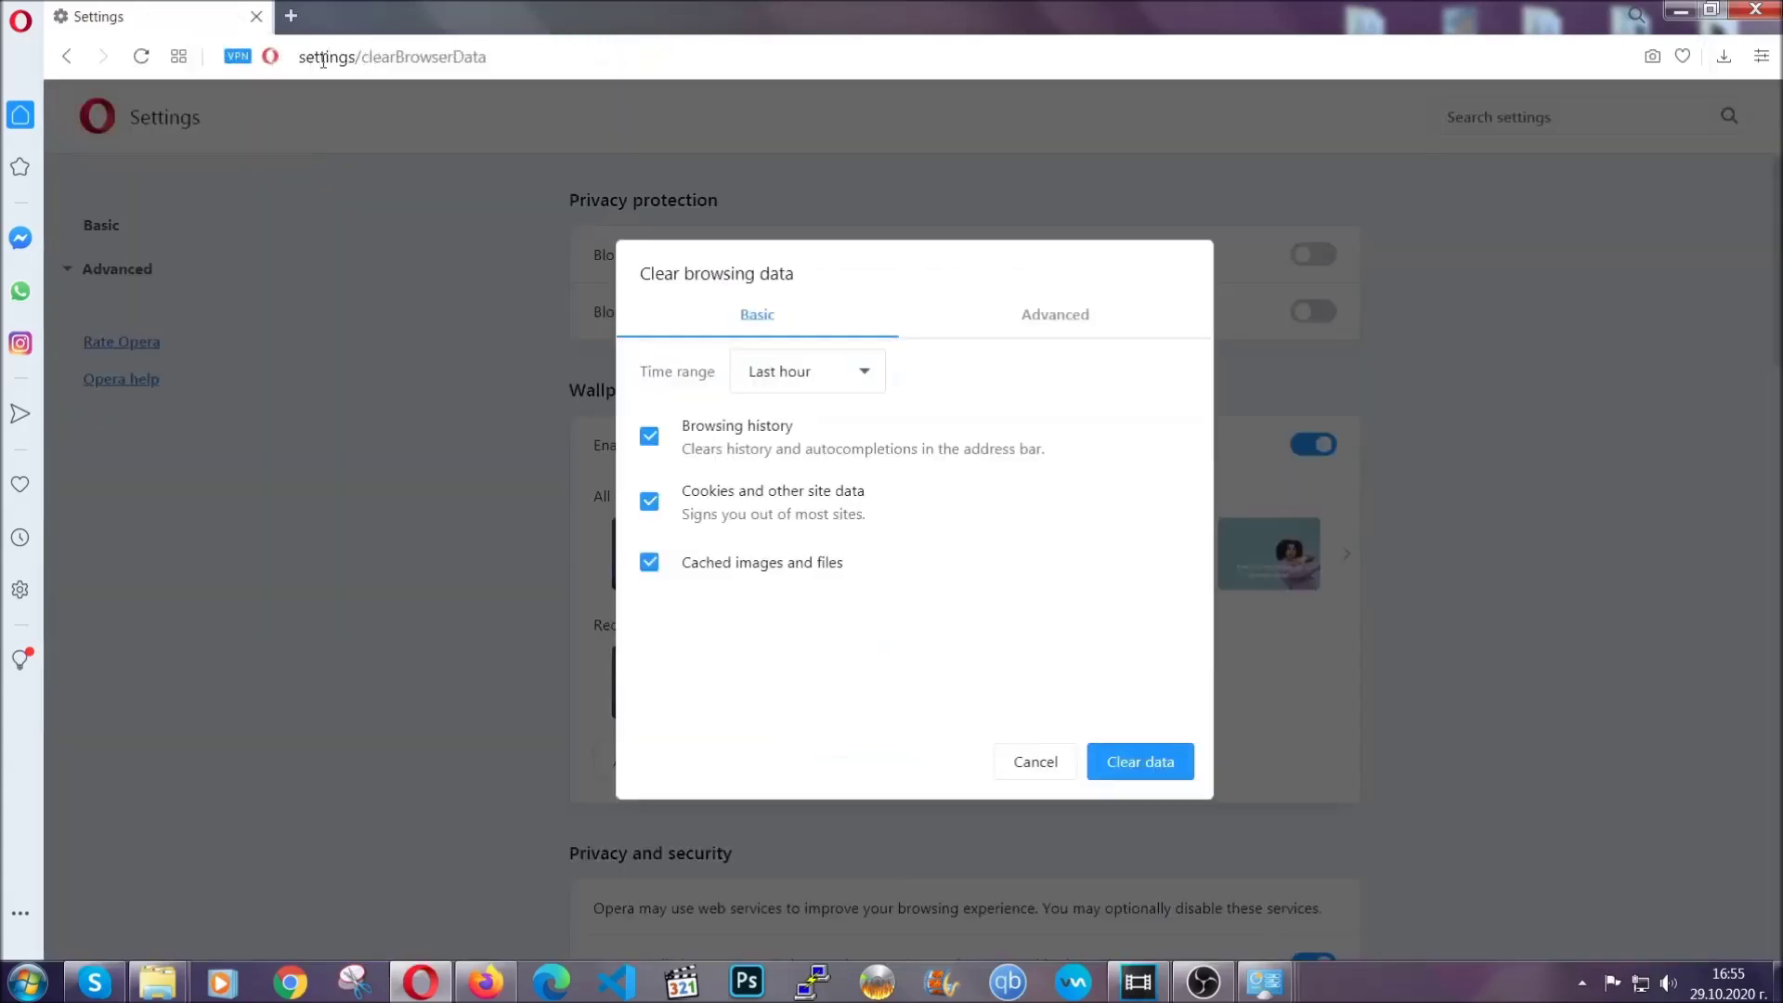
On the Advanced list, choose All time, tick Site Settings, and clear the data.
left_click(1050, 327)
left_click(877, 373)
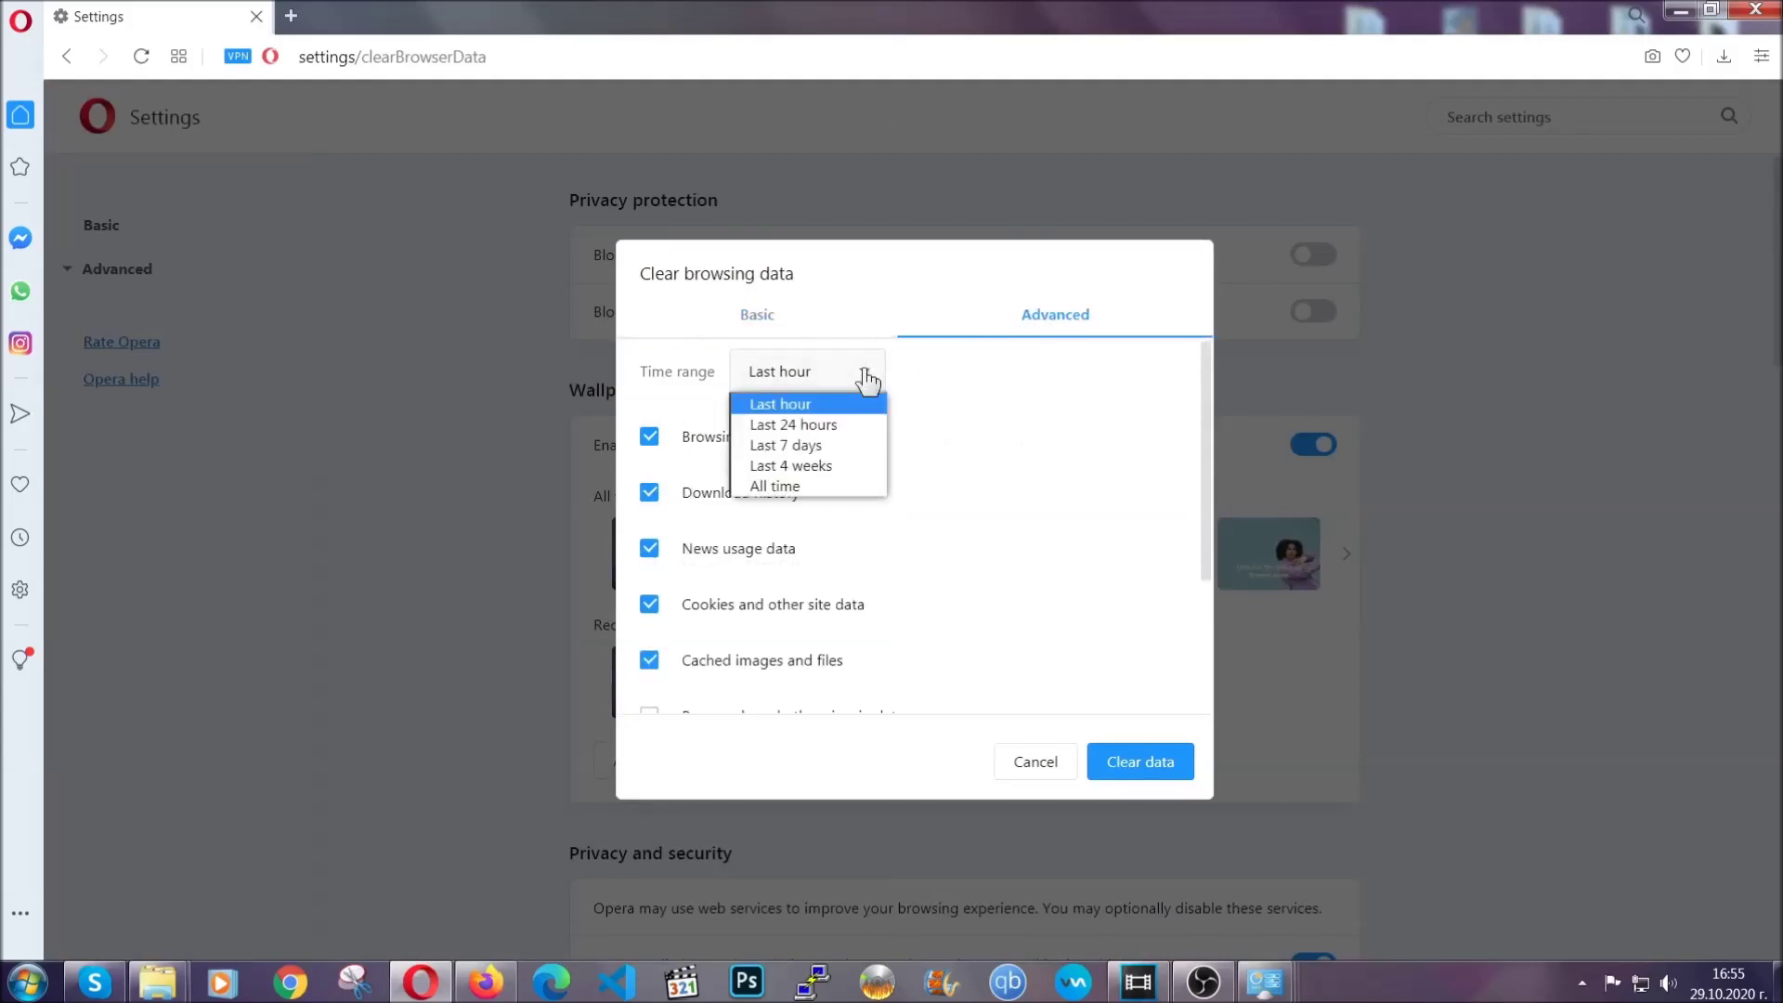
left_click(806, 484)
scroll(814, 498, "down", 3)
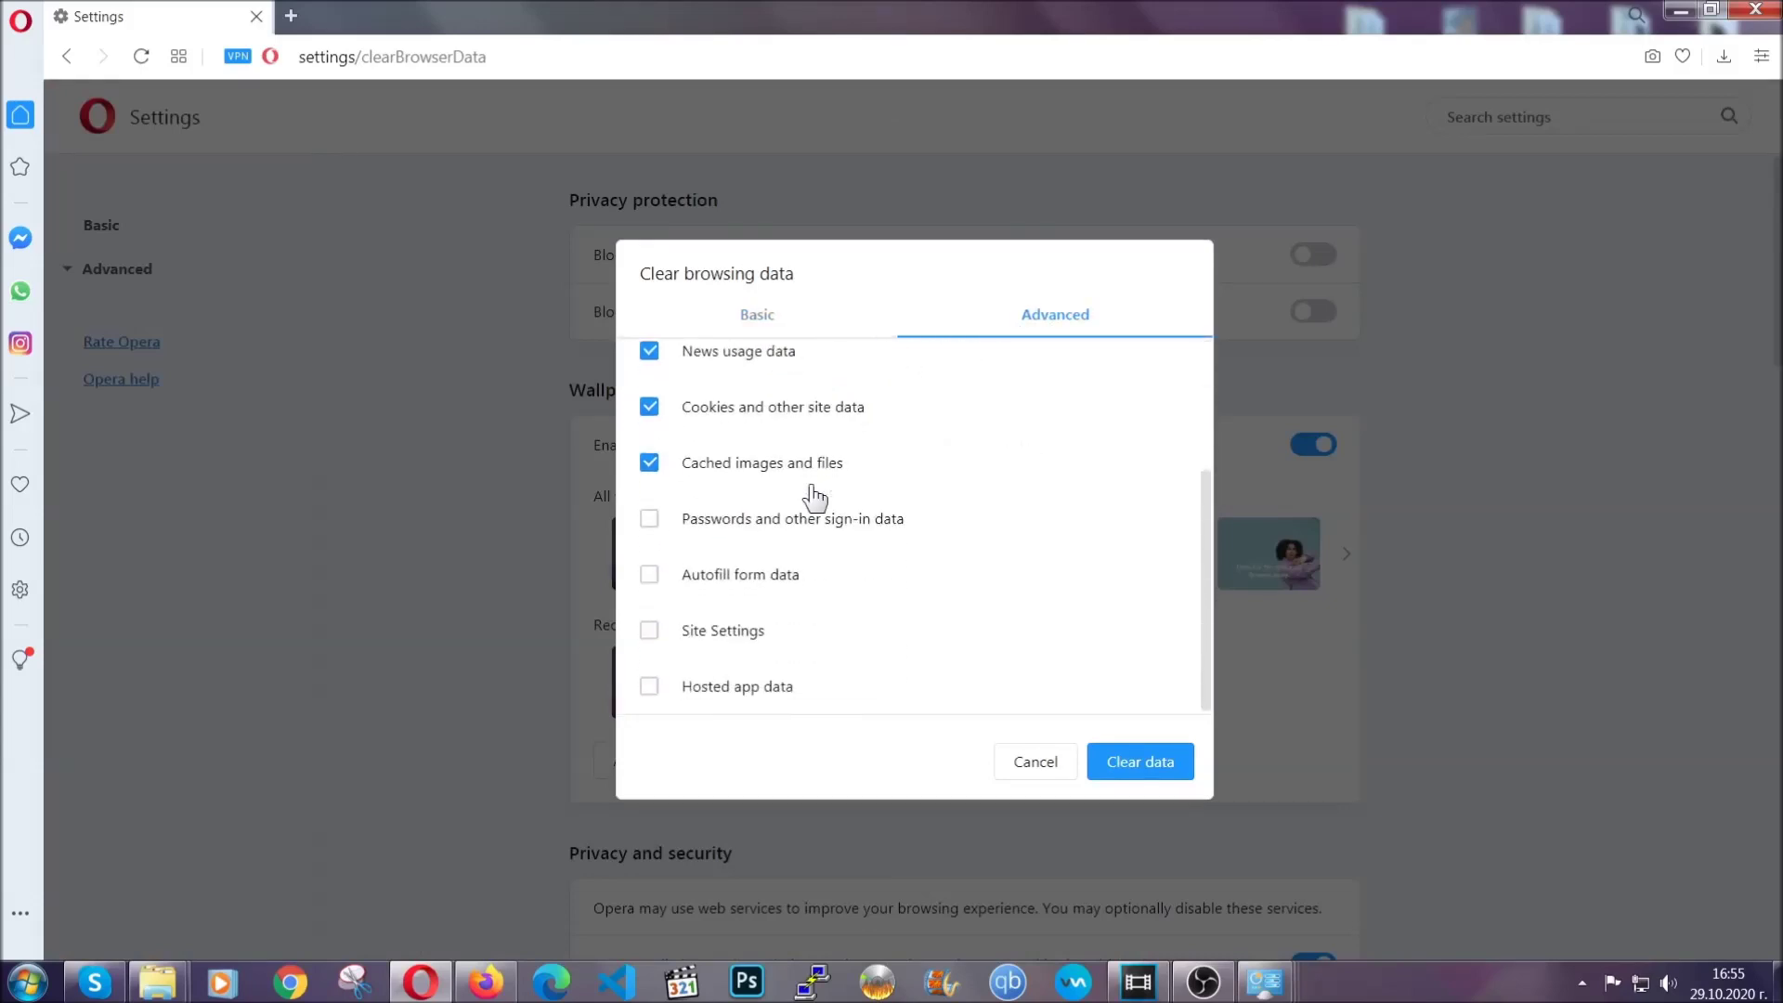
left_click(733, 637)
left_click(1134, 767)
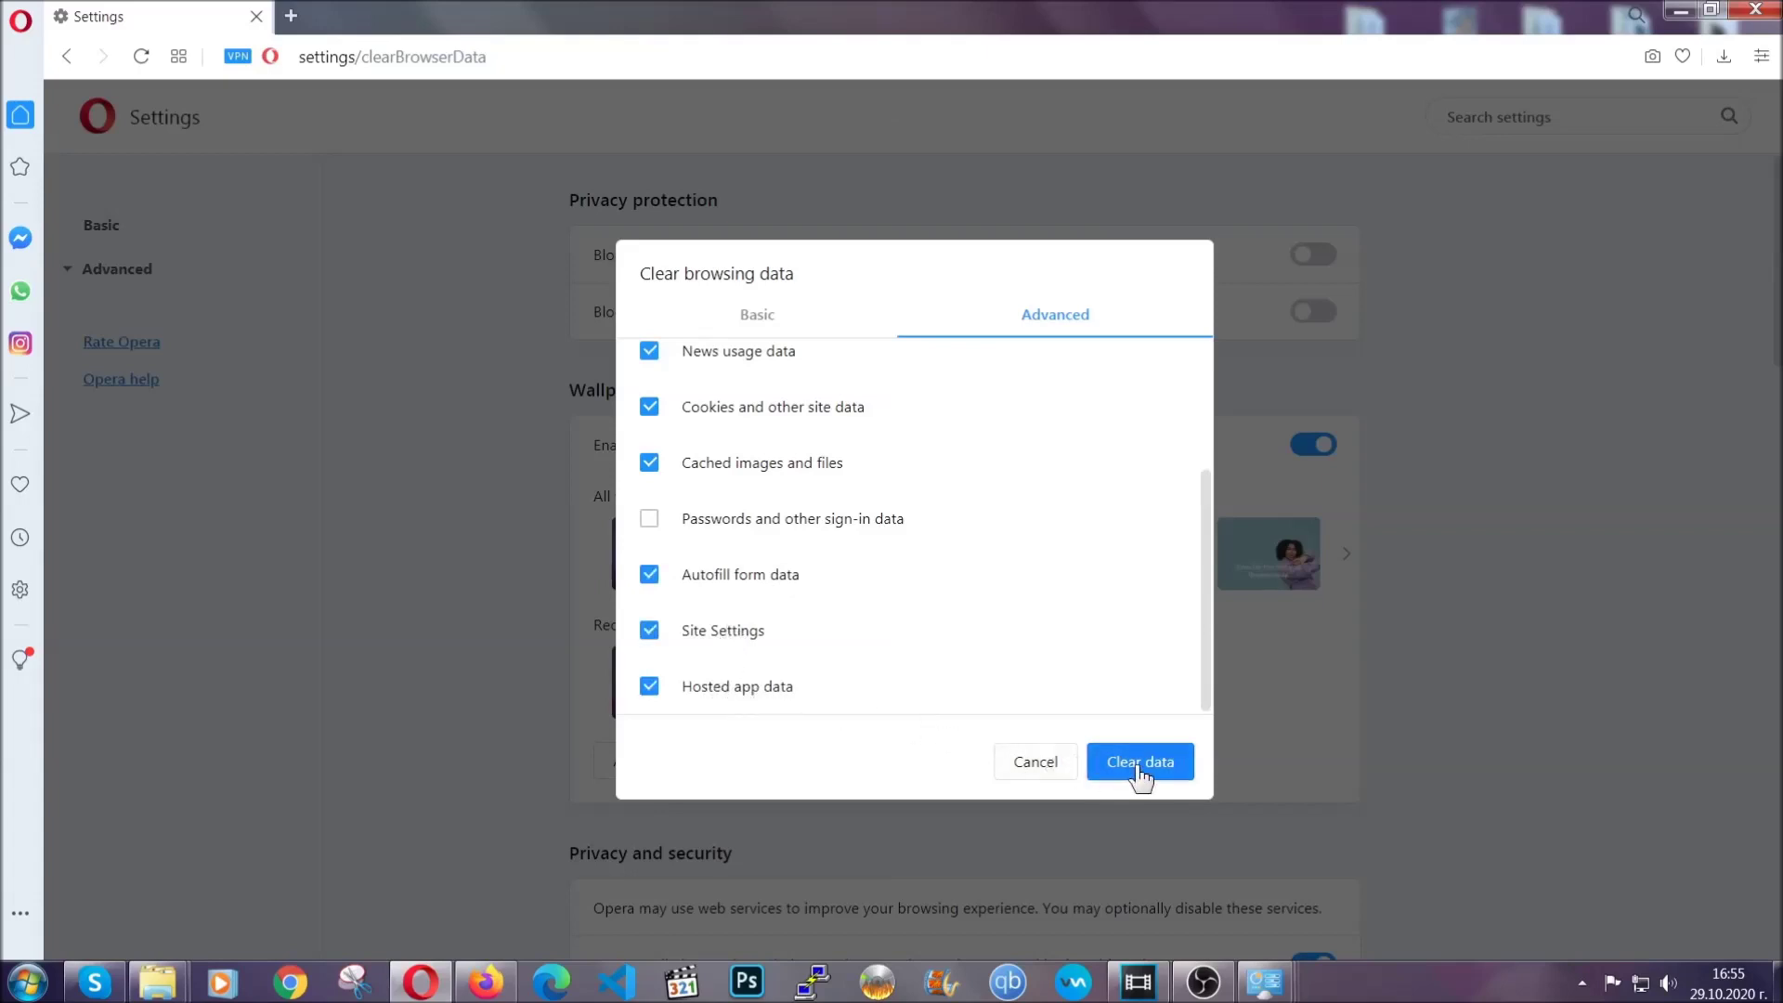